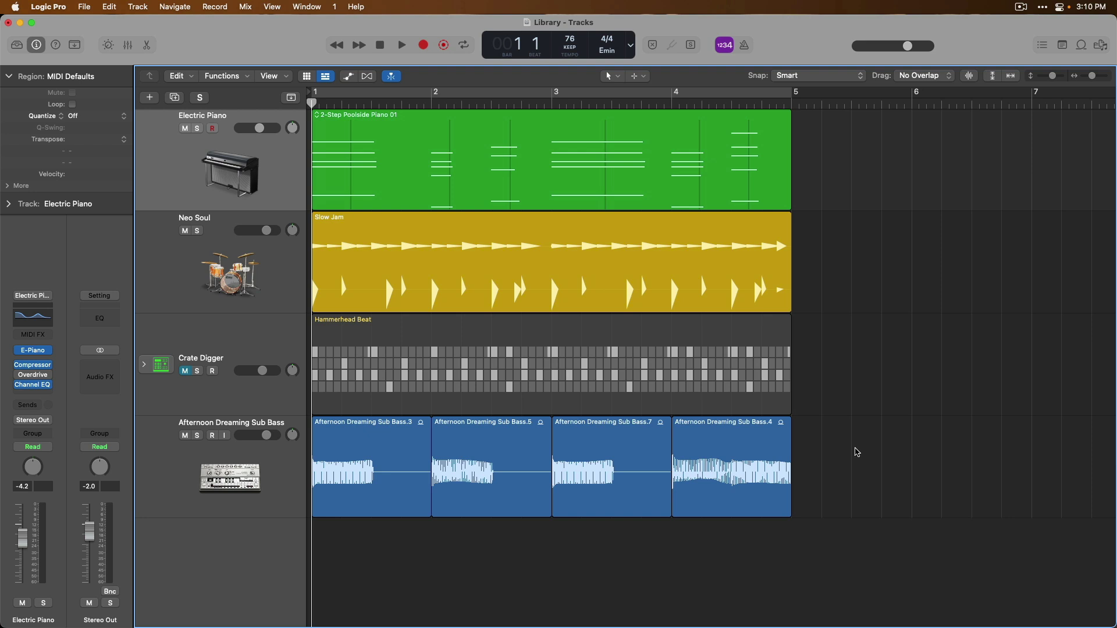
Step down through Neo Soul, Crate Digger and Sub Bass, then back to Electric Piano.
key("Down")
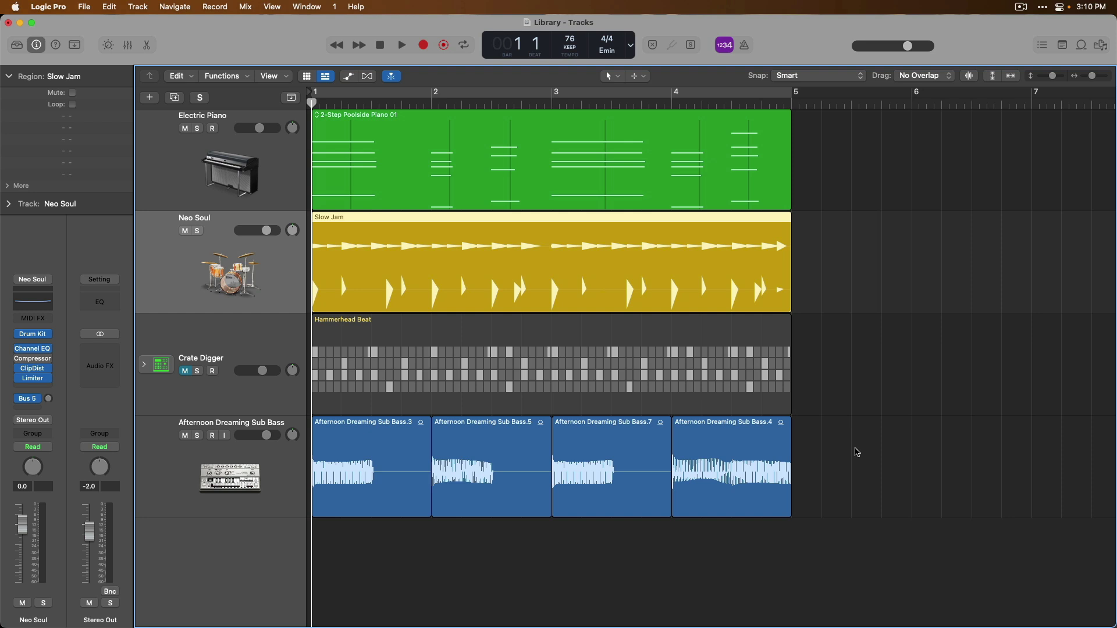
key("Down")
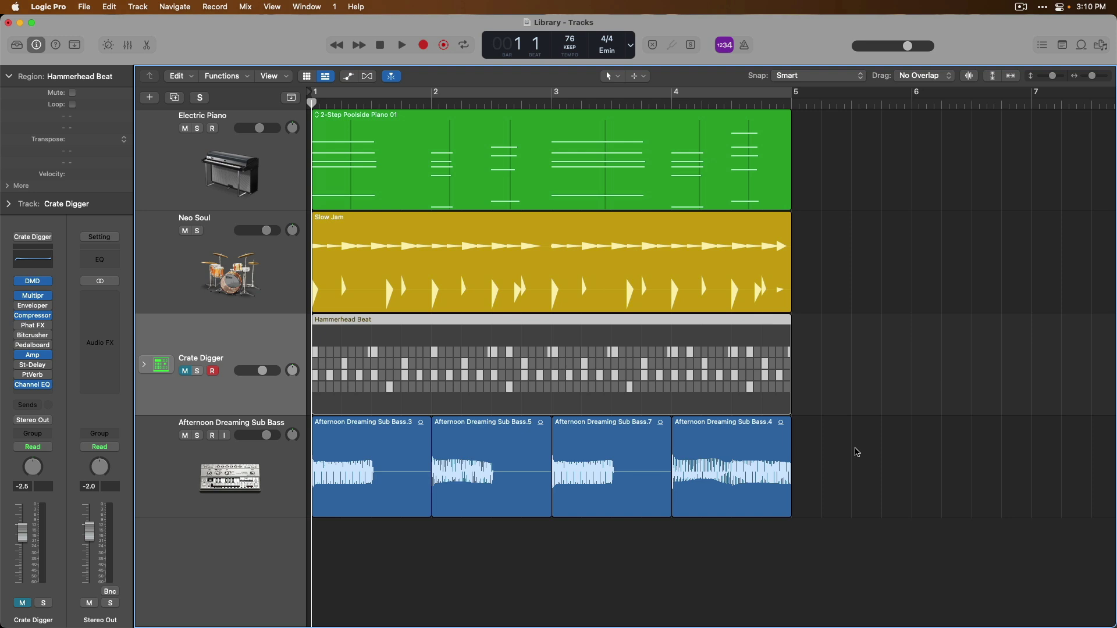
key("Down")
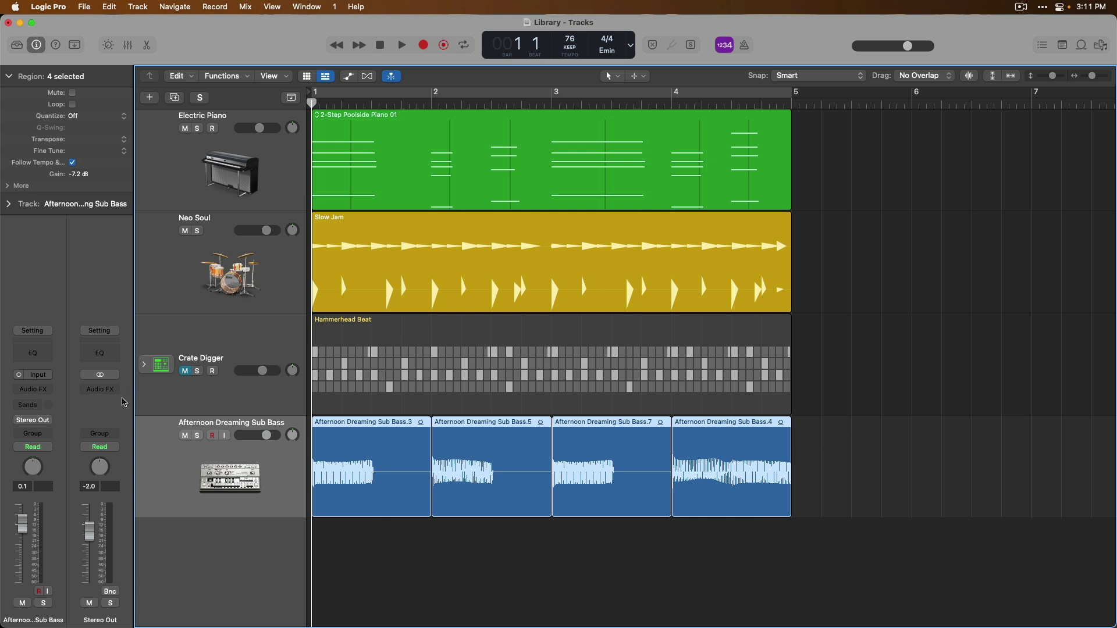
key("Up")
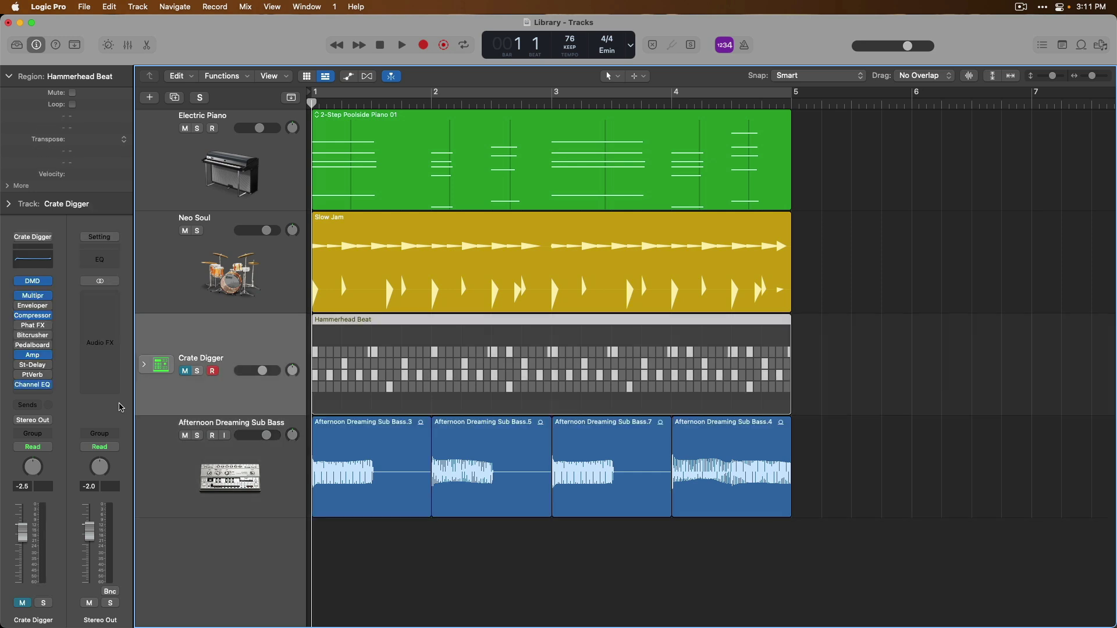
key("Up")
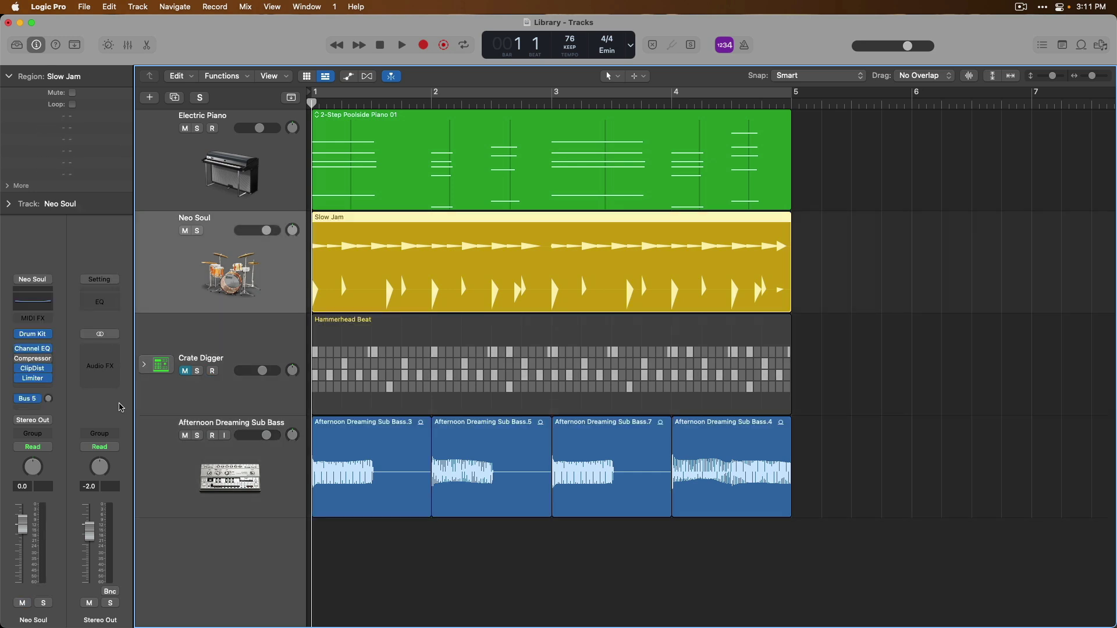
key("Up")
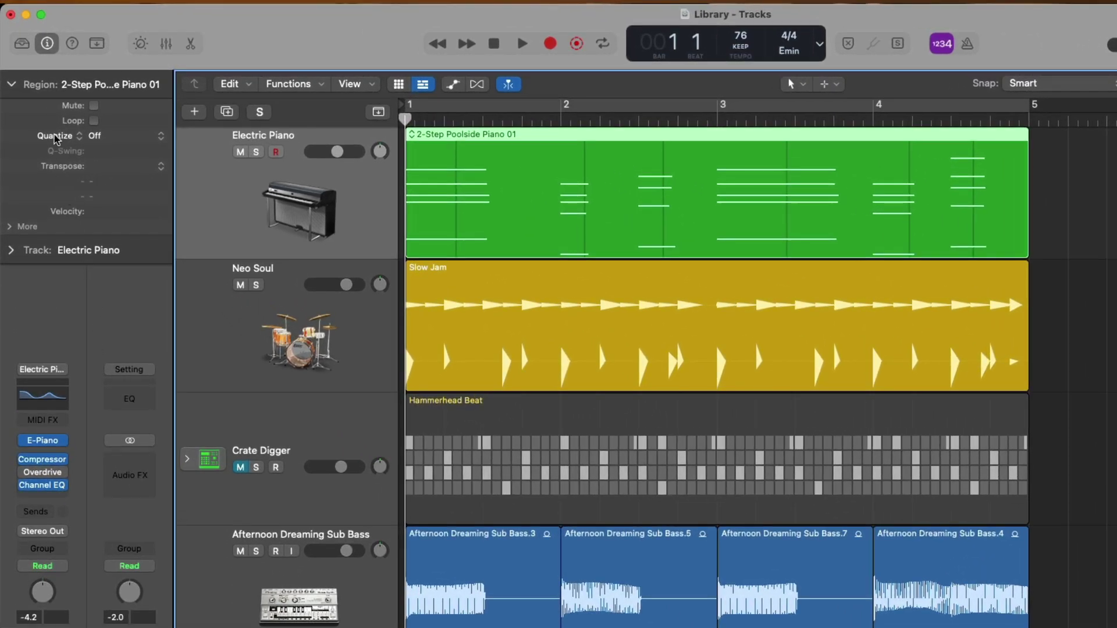
Show the Library browser, then solo Electric Piano and play it alone.
left_click(22, 44)
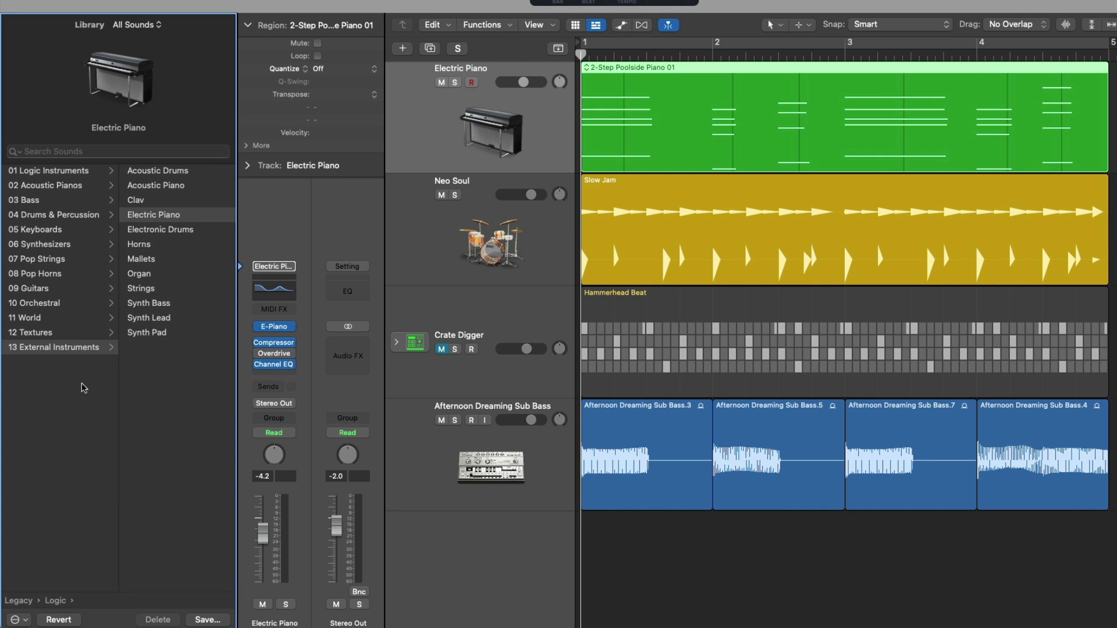
scroll(81, 383, "left", 10)
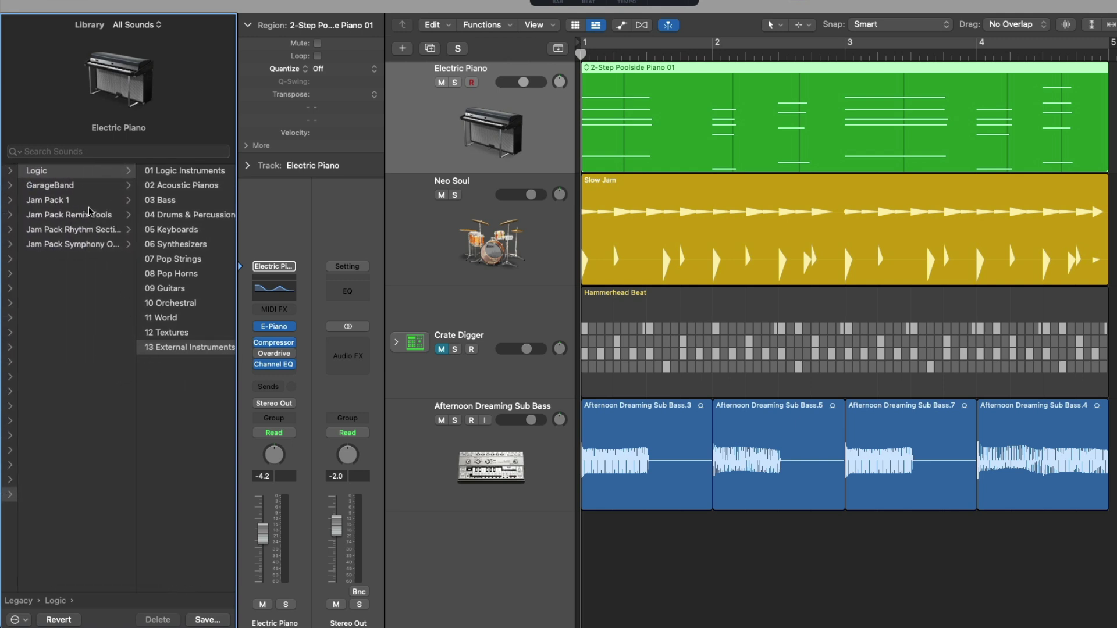
scroll(87, 279, "left", 5)
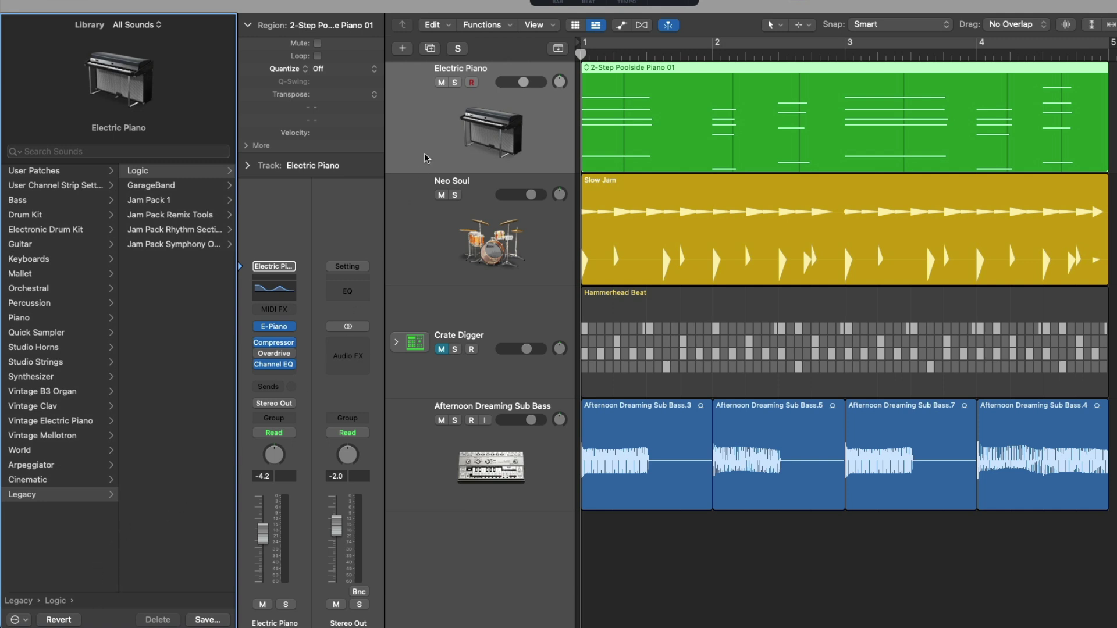
key("s")
key("space")
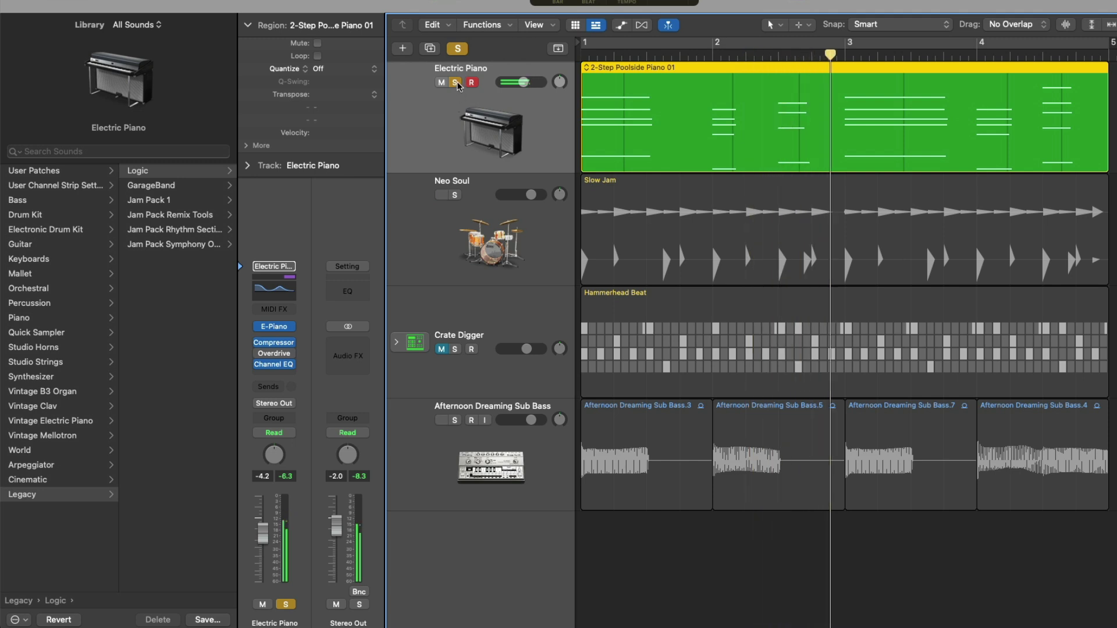
Unsolo and stop, then open the Vintage Electric Piano, Compressor and Channel EQ plug-in windows.
left_click(455, 82)
key("space")
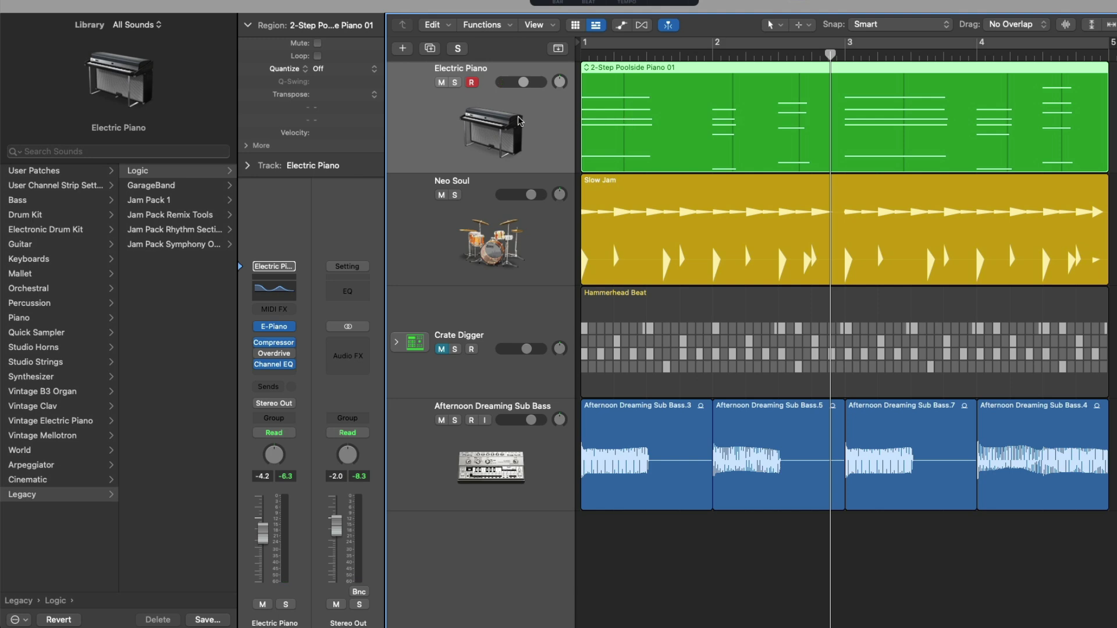
left_click(281, 327)
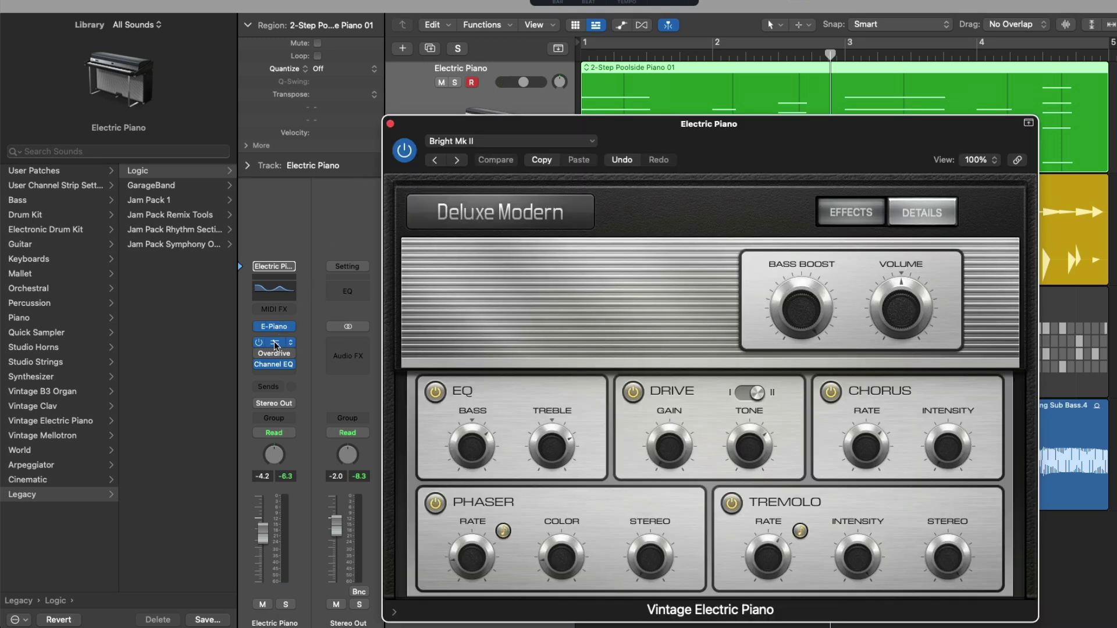
left_click(274, 341)
left_click(275, 367)
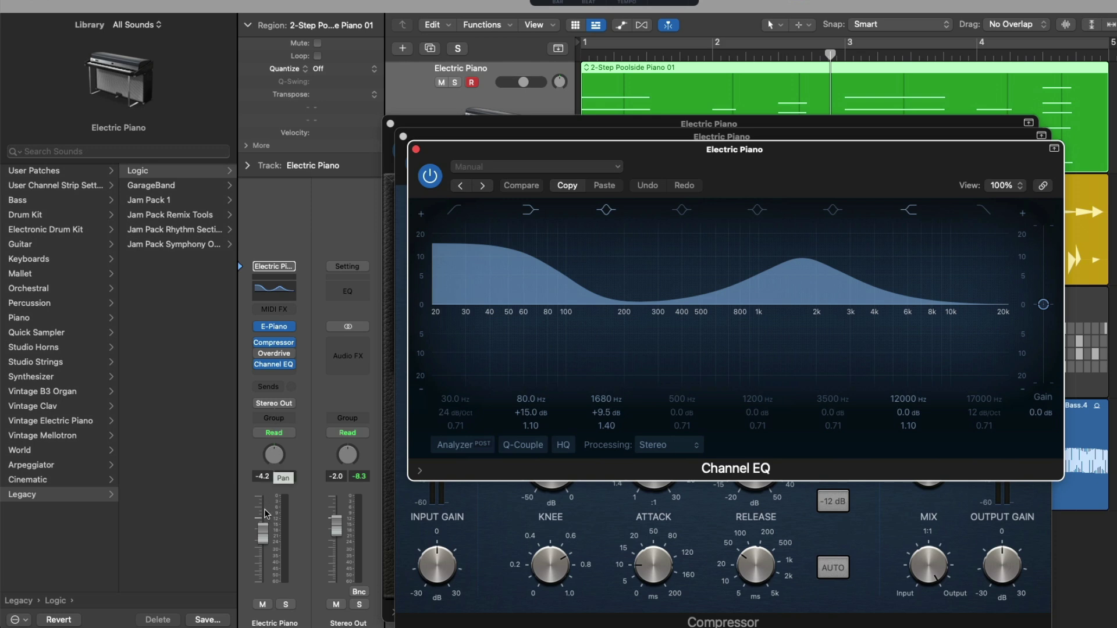
Play Electric Piano soloed, lower its volume to -4.9 dB, pan it left, and close the plug-in windows.
left_click(284, 605)
key("space")
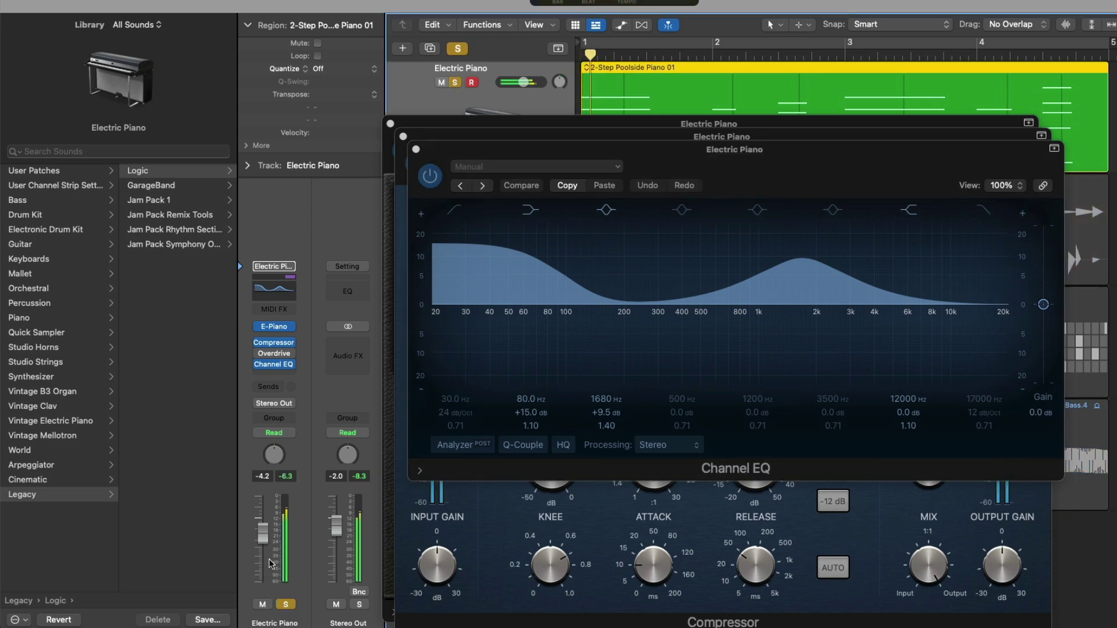
mouse_move(262, 533)
left_mouse_down()
mouse_move(262, 553)
mouse_move(263, 535)
left_mouse_up()
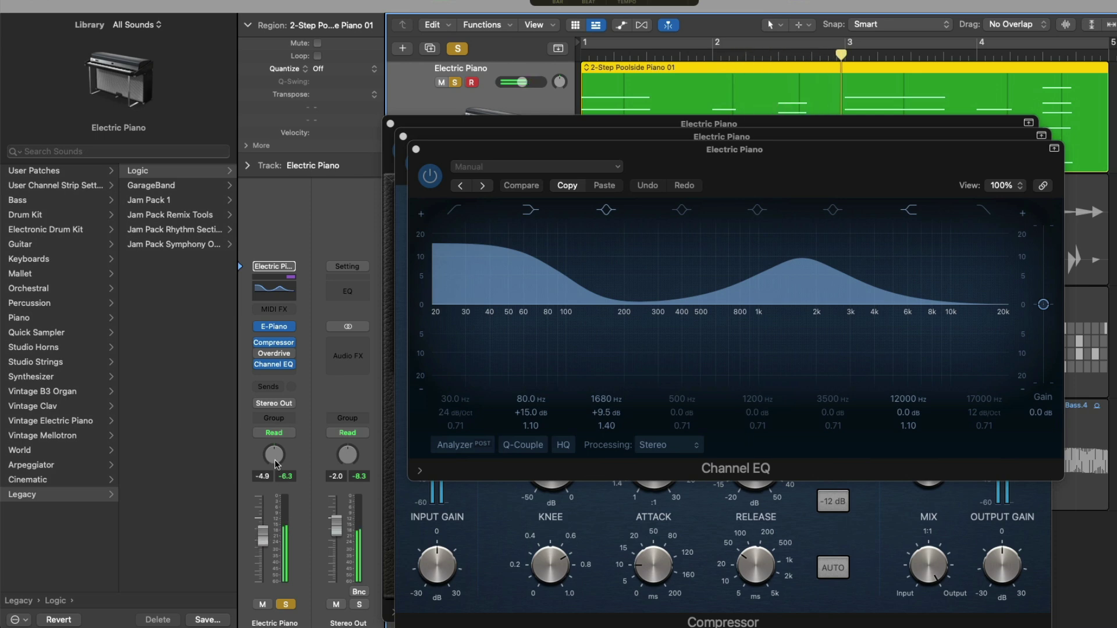
mouse_move(274, 454)
left_mouse_down()
mouse_move(274, 465)
mouse_move(274, 431)
mouse_move(271, 463)
left_mouse_up()
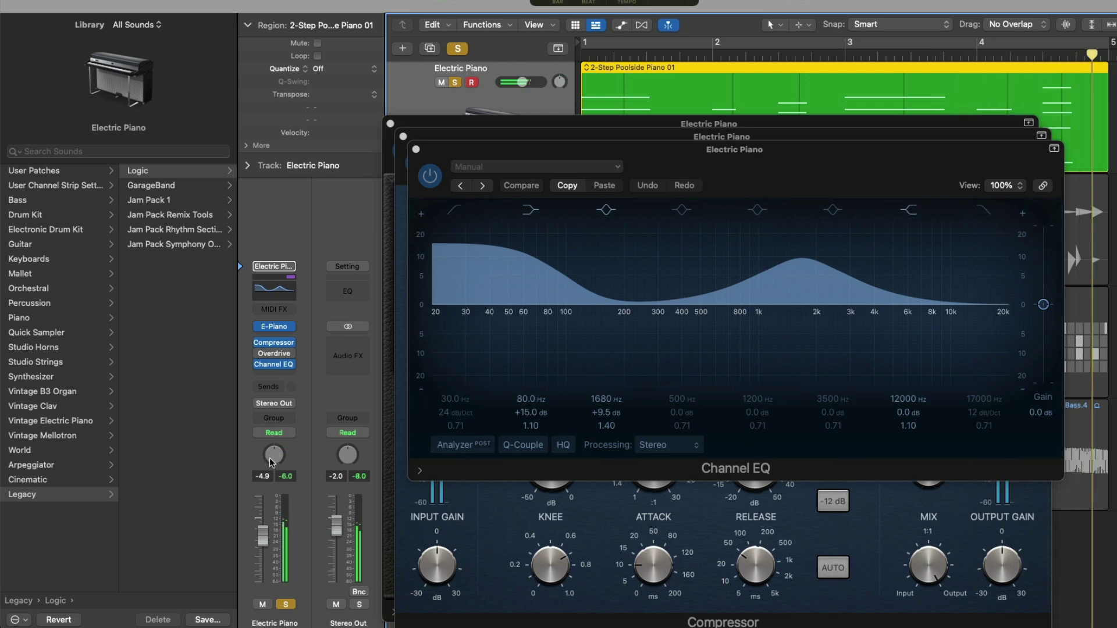
left_click(417, 155)
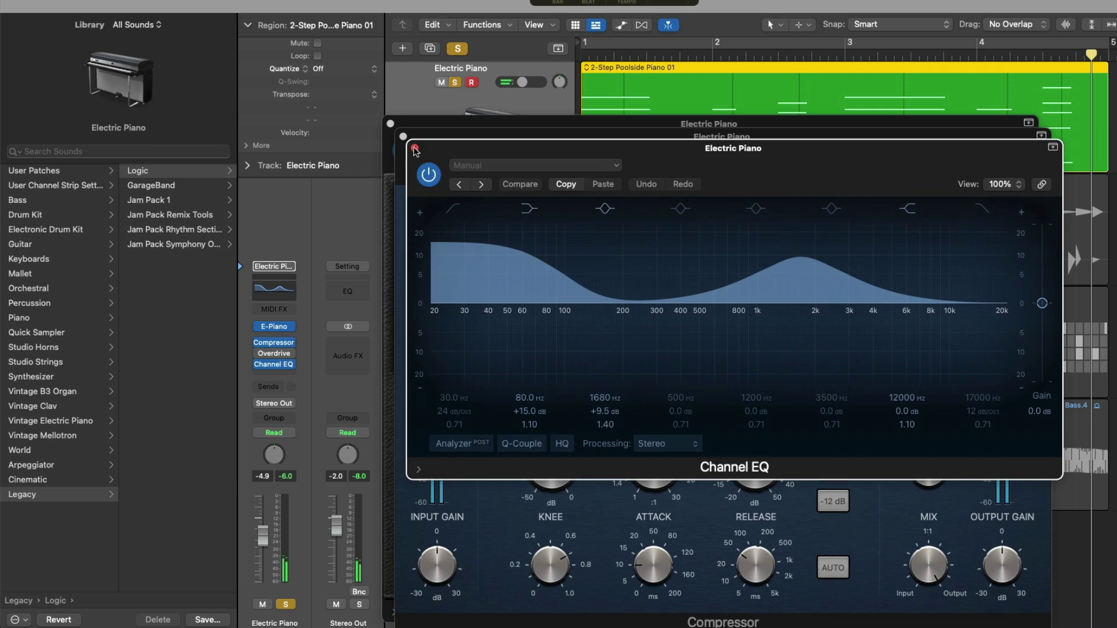
left_click(415, 149, "alt")
Unsolo Electric Piano and browse the Library to Studio Strings > Section Instruments.
left_click(455, 82)
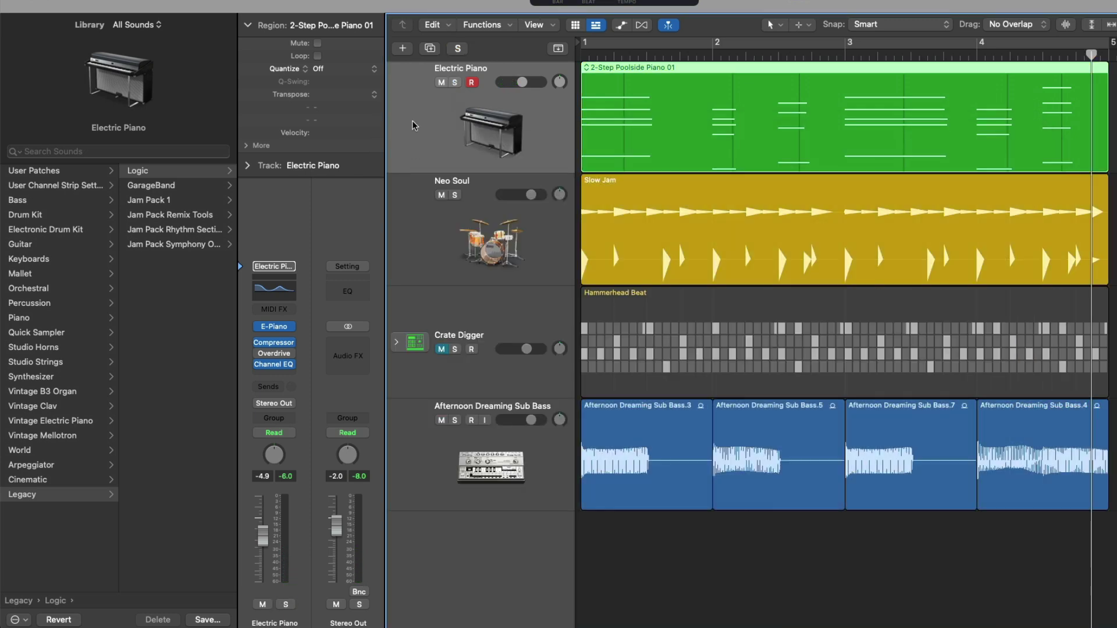
scroll(173, 328, "right", 5)
scroll(173, 328, "right", 3)
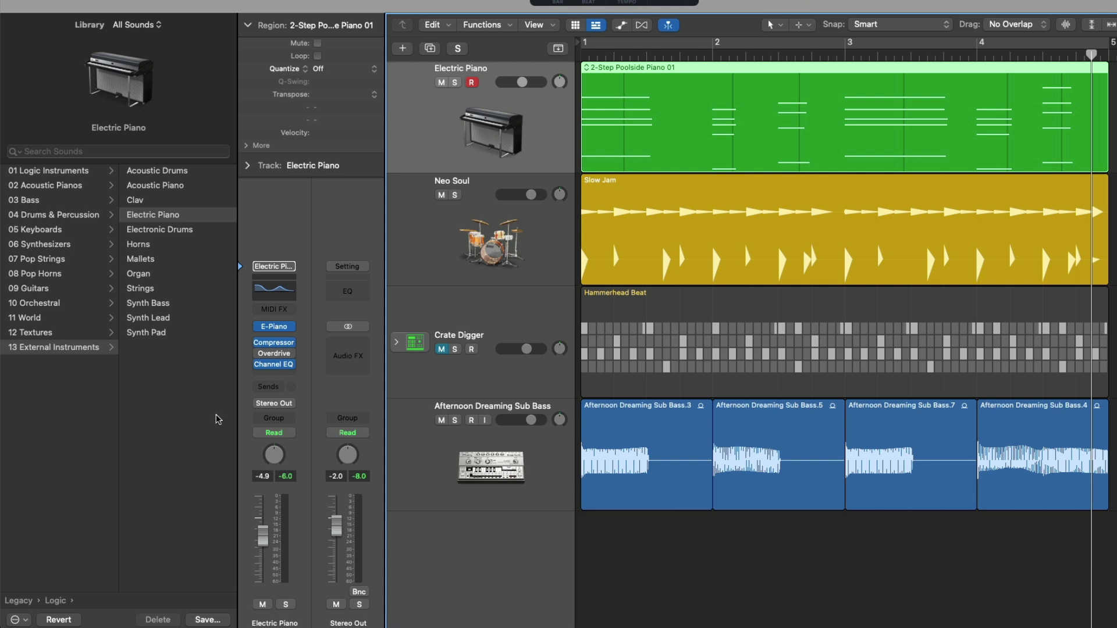
scroll(218, 419, "left", 10)
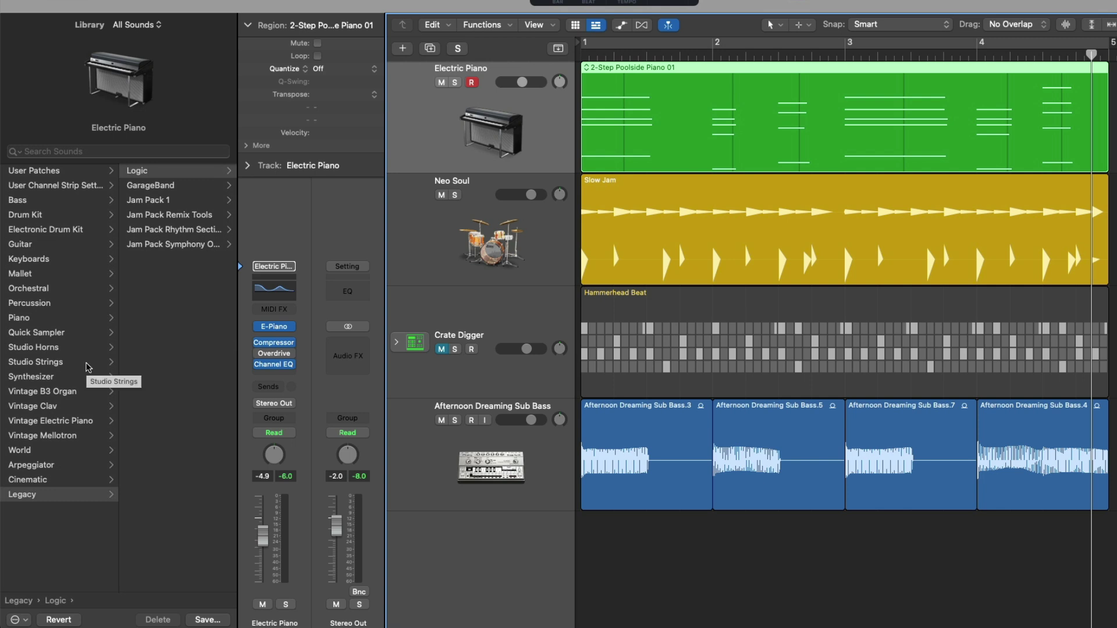
left_click(88, 366)
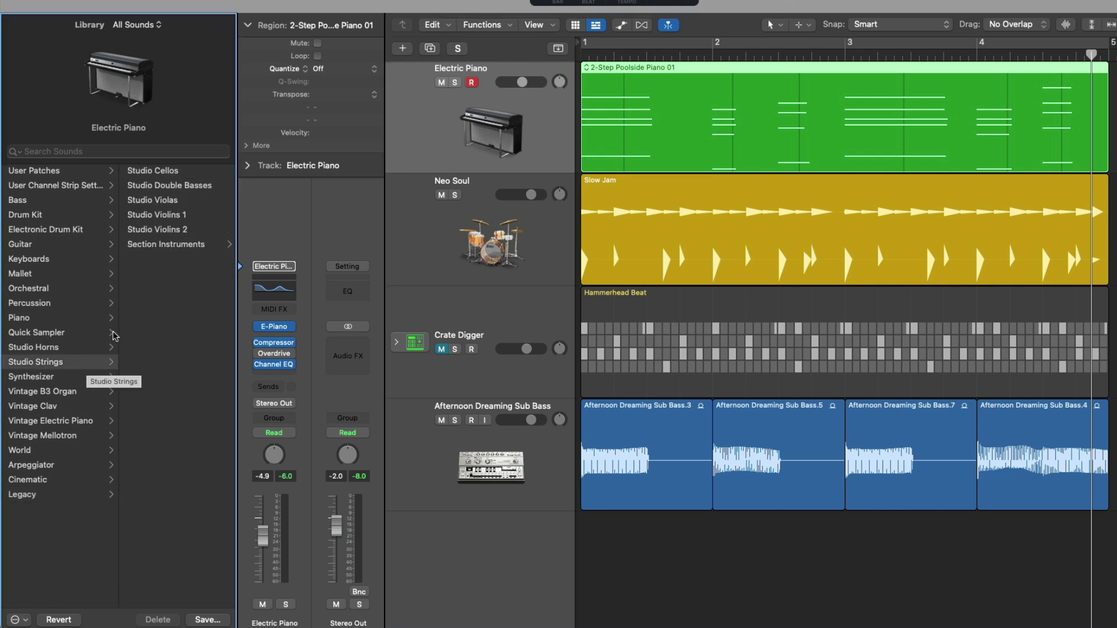
left_click(160, 249)
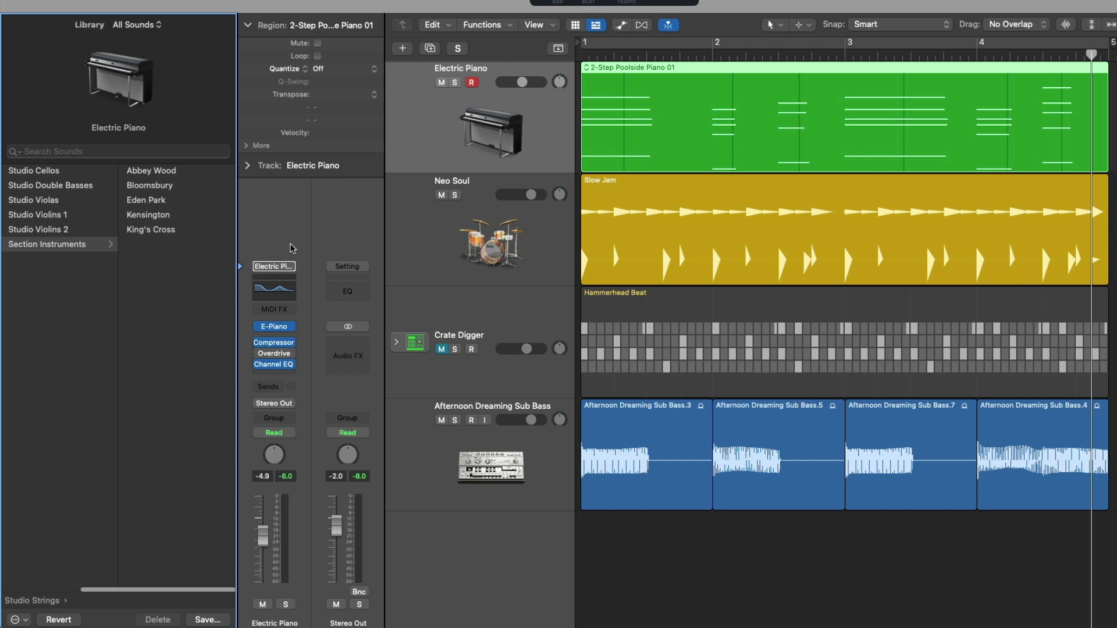
Load the King's Cross patch and inspect its Large Chamber and Concert Hall reverb aux strips.
left_click(177, 230)
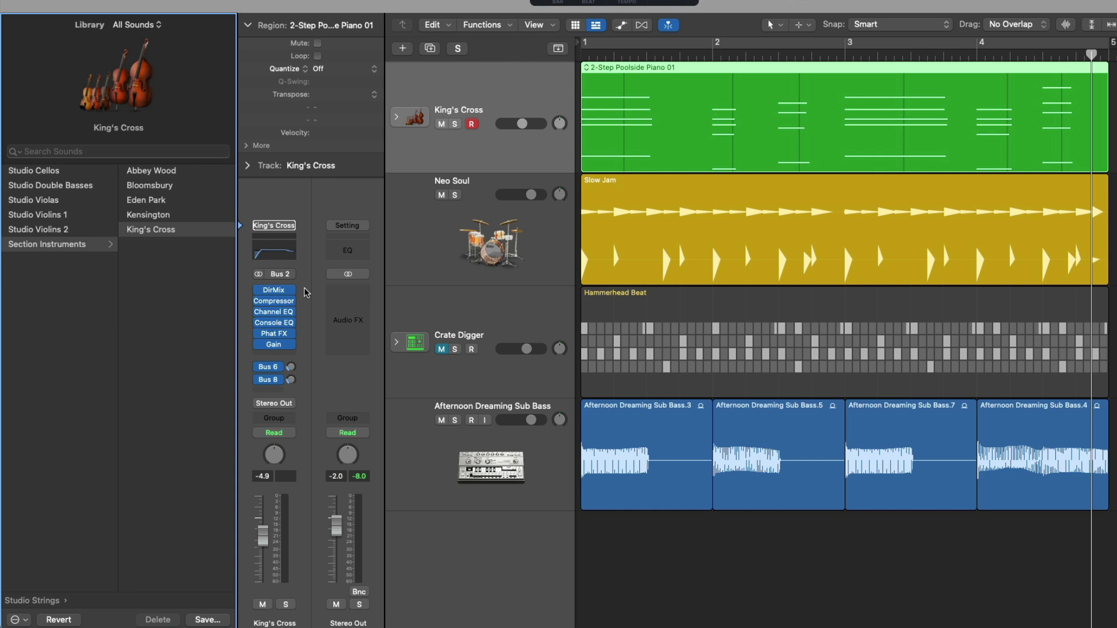
left_click(290, 368)
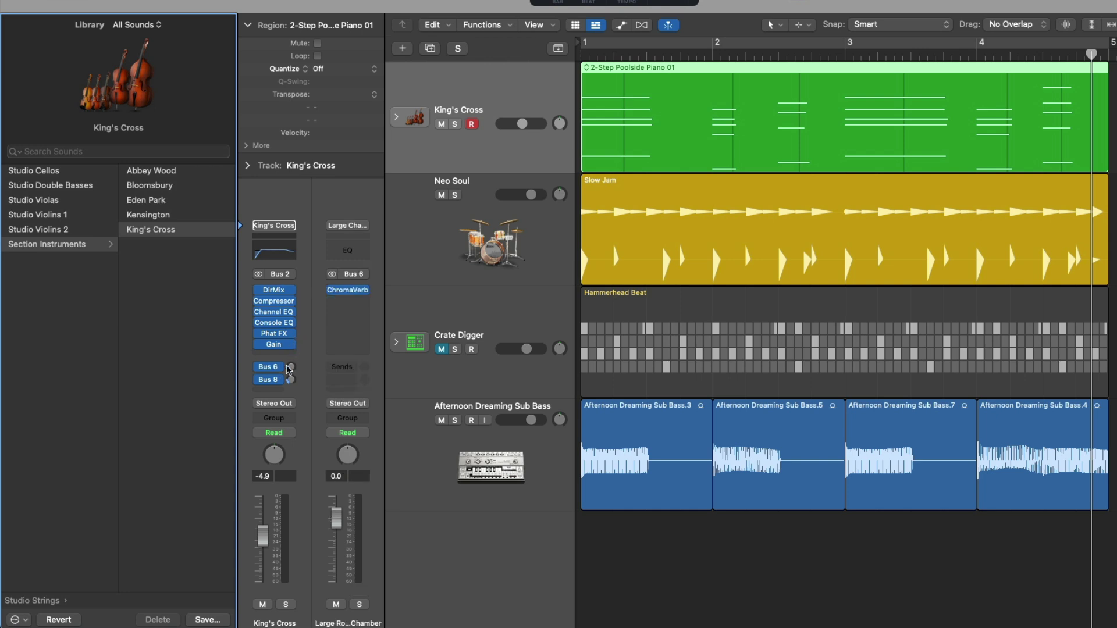
left_click(290, 380)
left_click(285, 368)
Expand the King's Cross stack and select Violins 1, Violins 2, Violas, Cellos and Double Basses.
left_click(394, 119)
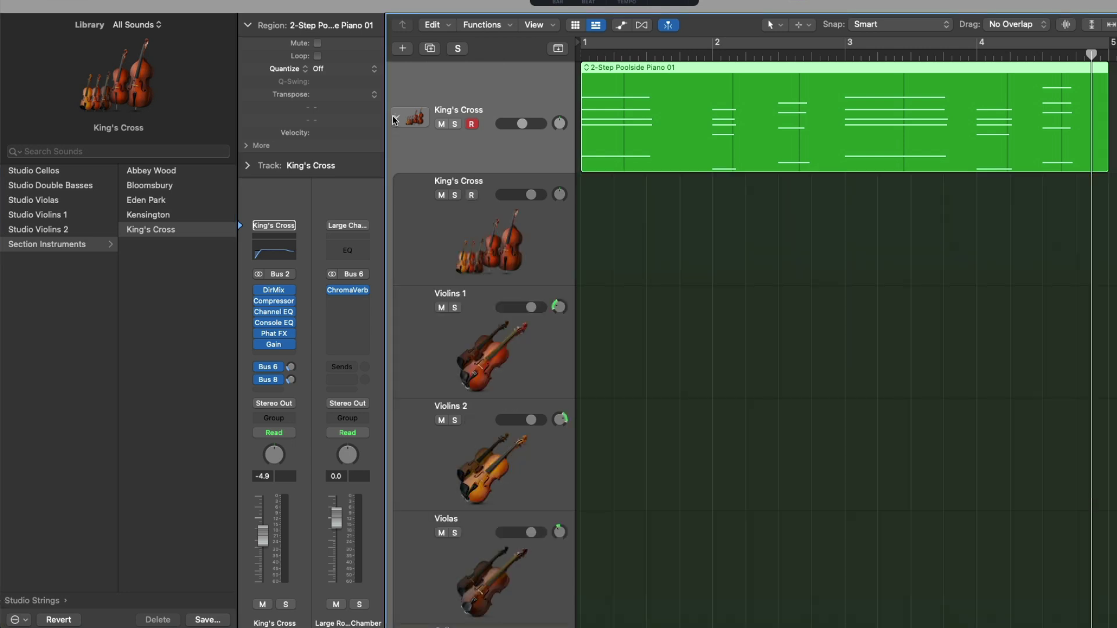
left_click(440, 219)
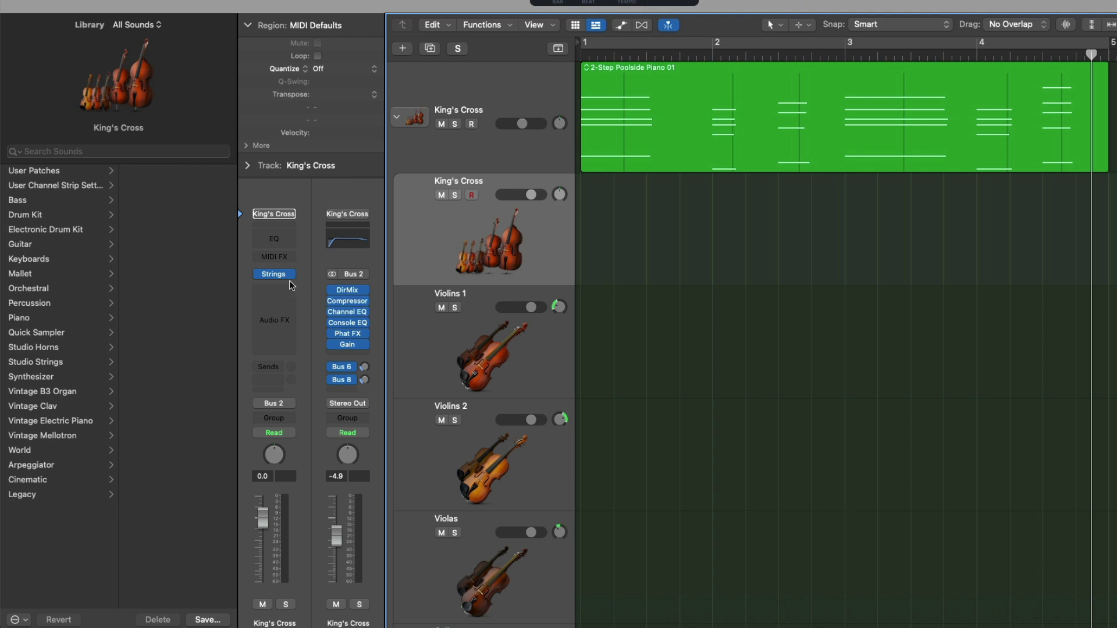
left_click(431, 334)
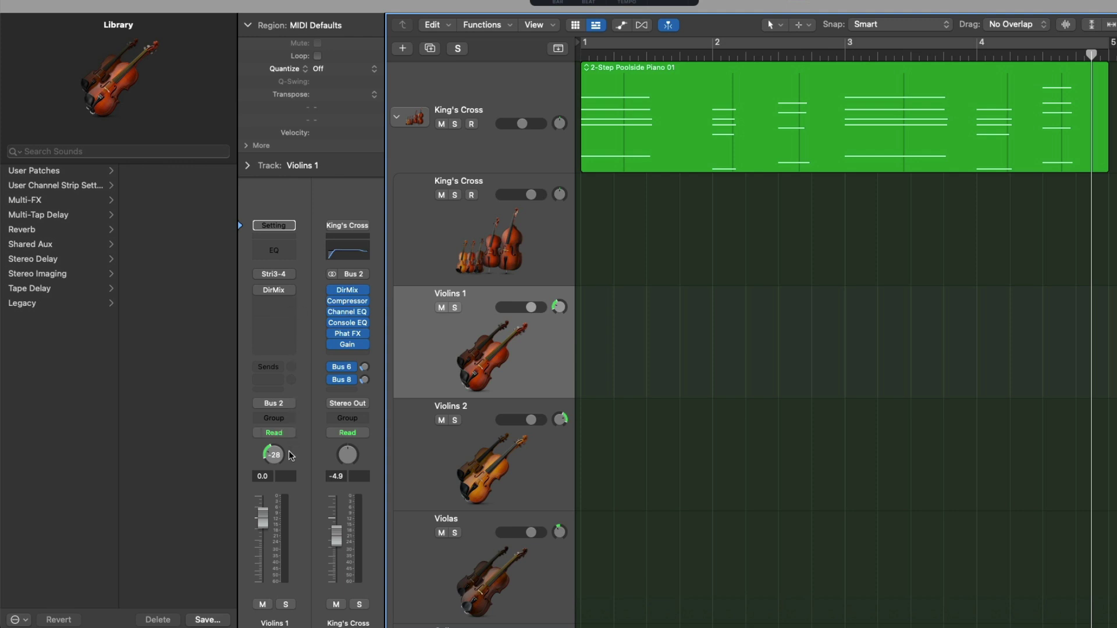
left_click(414, 466)
scroll(418, 451, "down", 5)
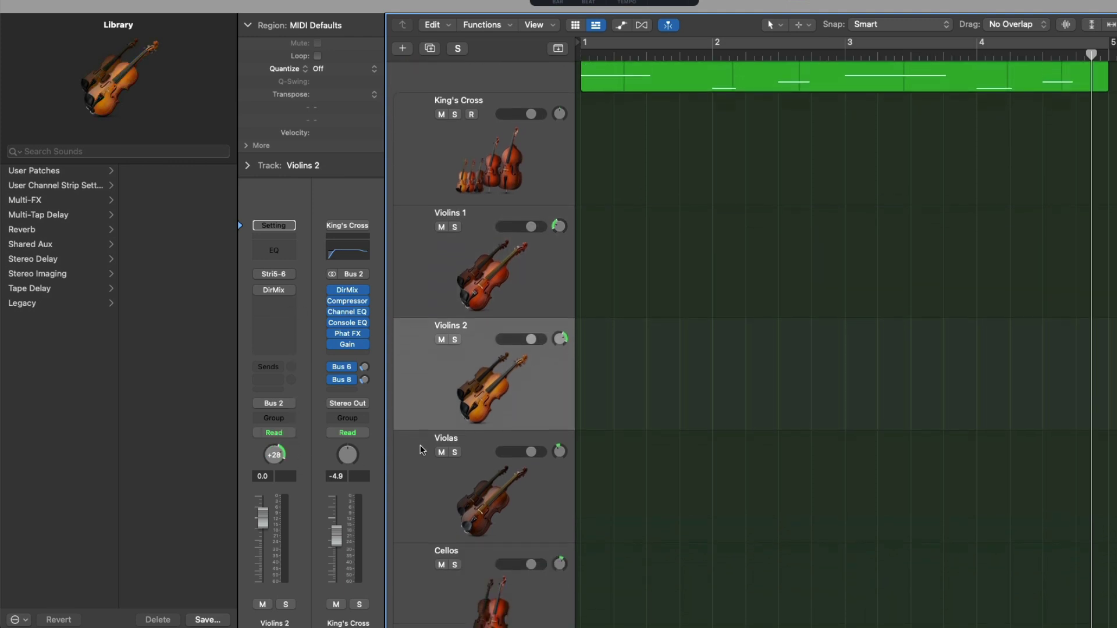
left_click(423, 440)
scroll(422, 439, "down", 3)
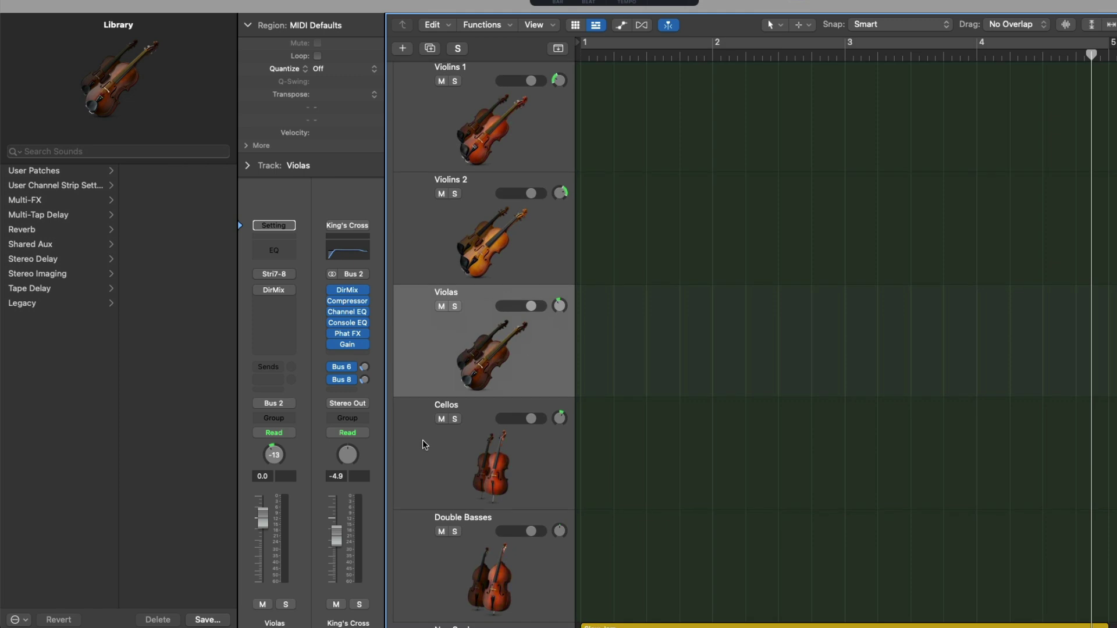
left_click(422, 440)
scroll(426, 440, "down", 2)
left_click(438, 504)
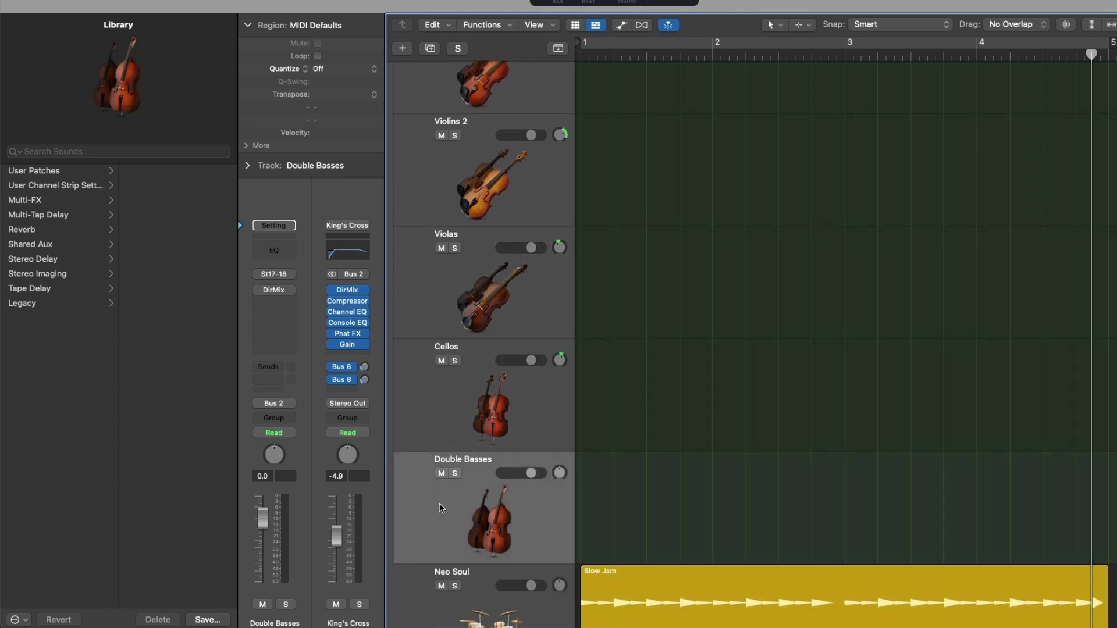
scroll(493, 455, "up", 10)
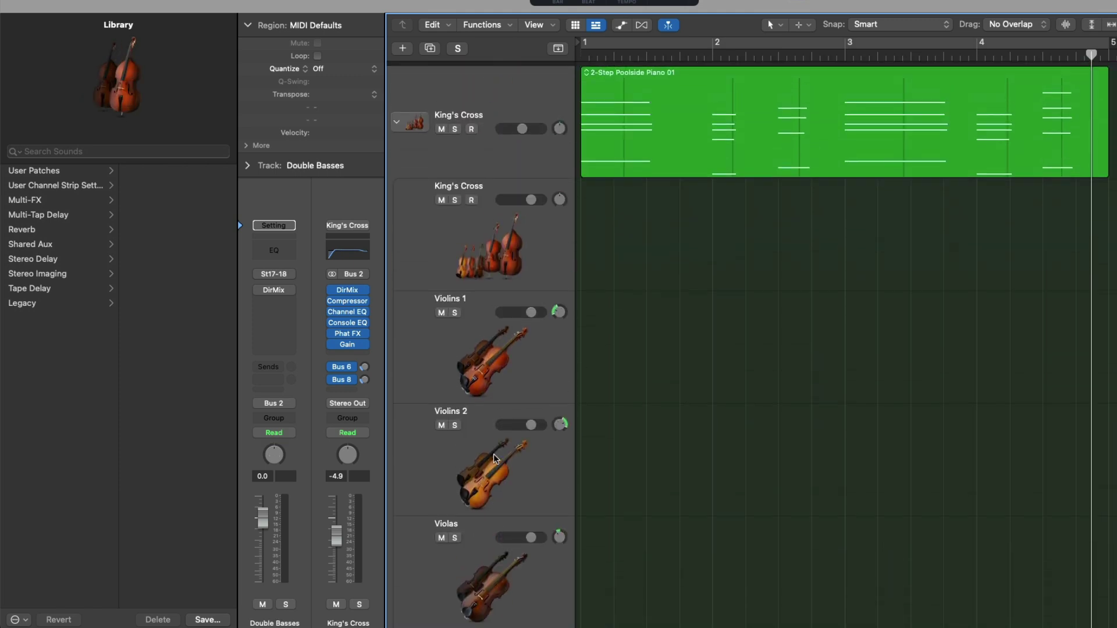
Solo the King's Cross stack, play it, and select its header.
left_click(455, 125)
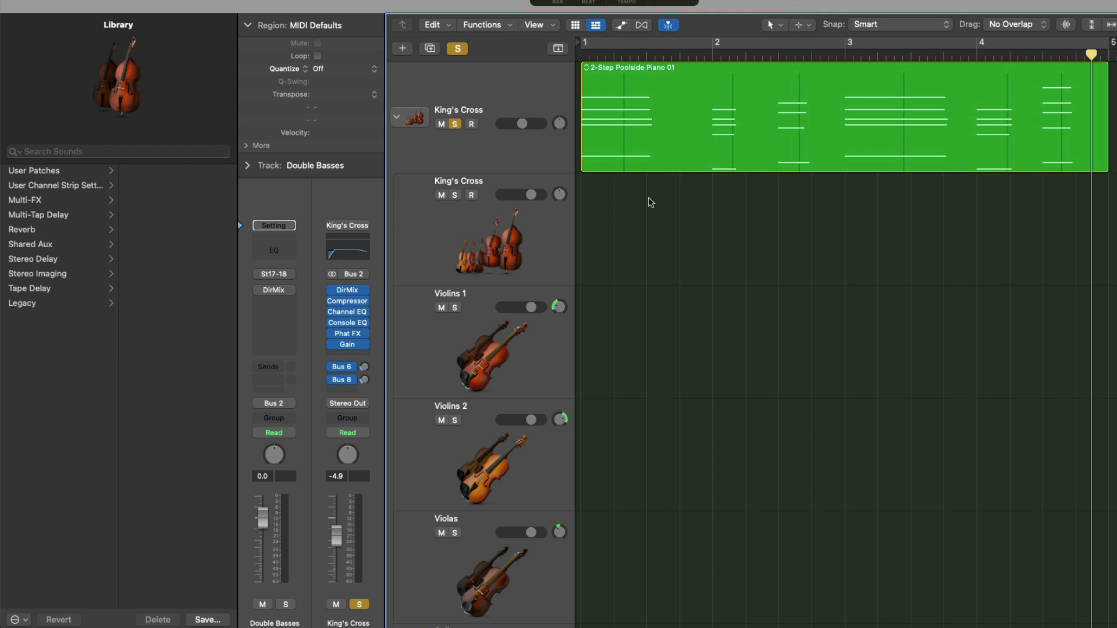
key("space")
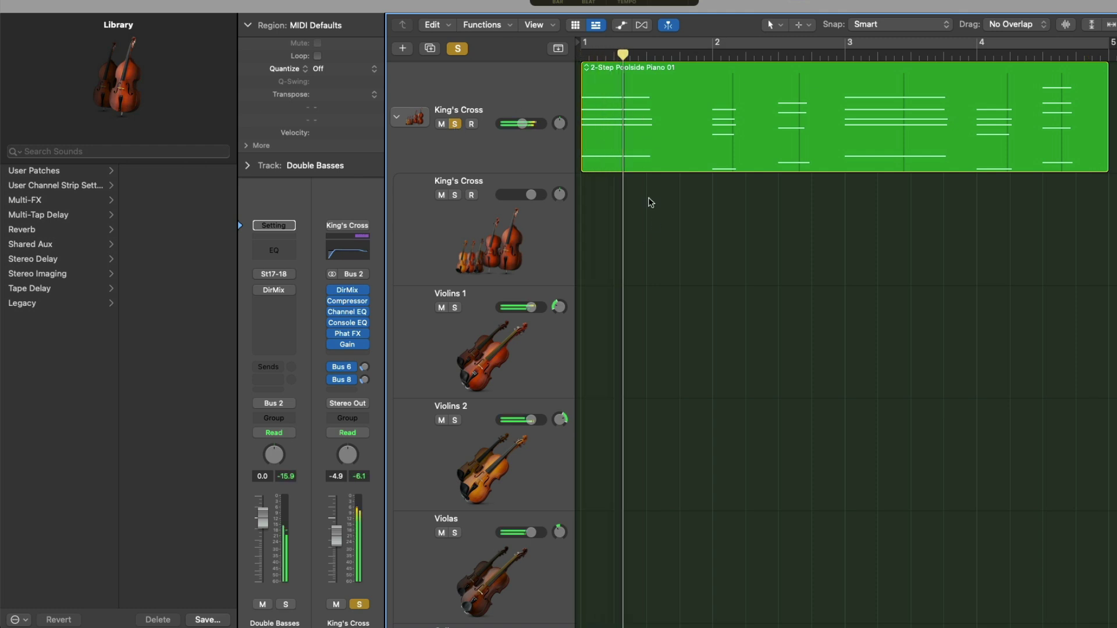
left_click(532, 82)
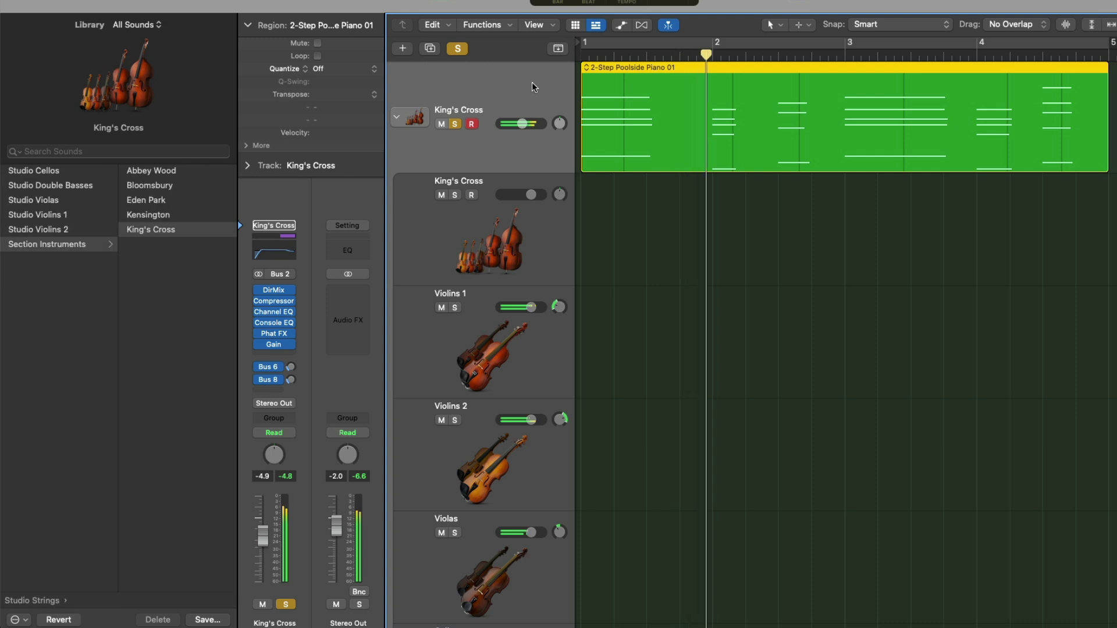
Collapse and unsolo the King's Cross stack, then select the Neo Soul drummer track.
left_click(397, 117)
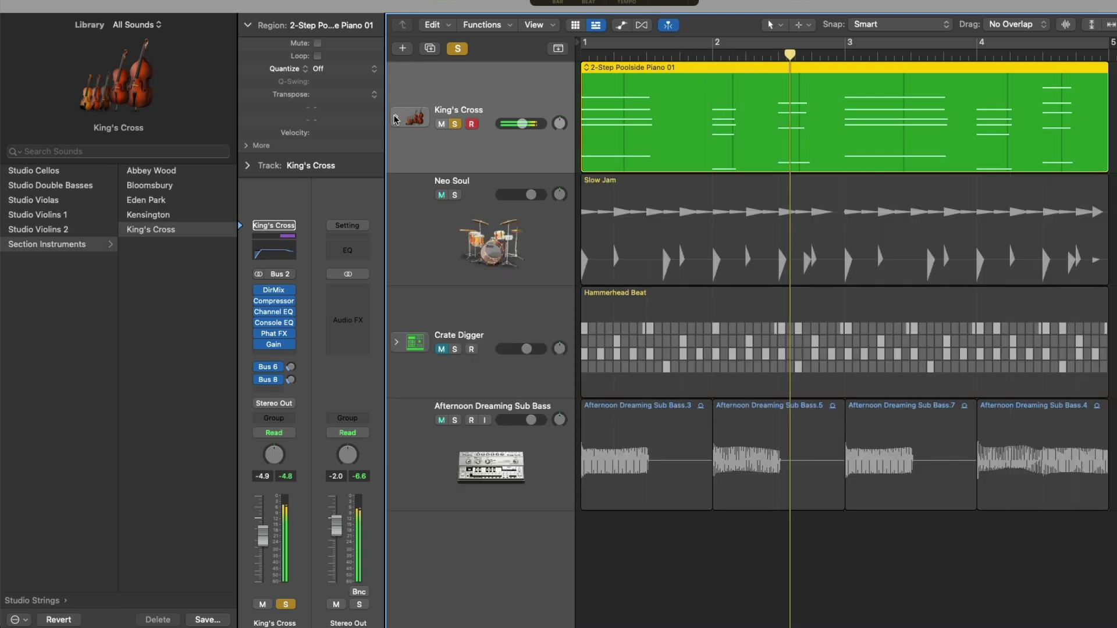
left_click(454, 124)
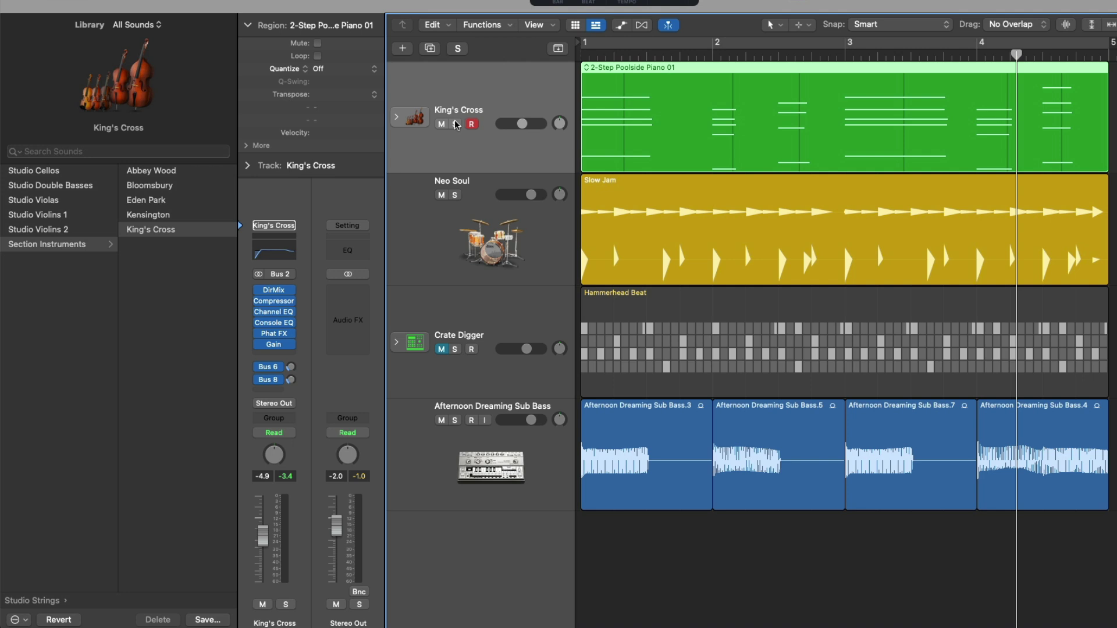
left_click(473, 213)
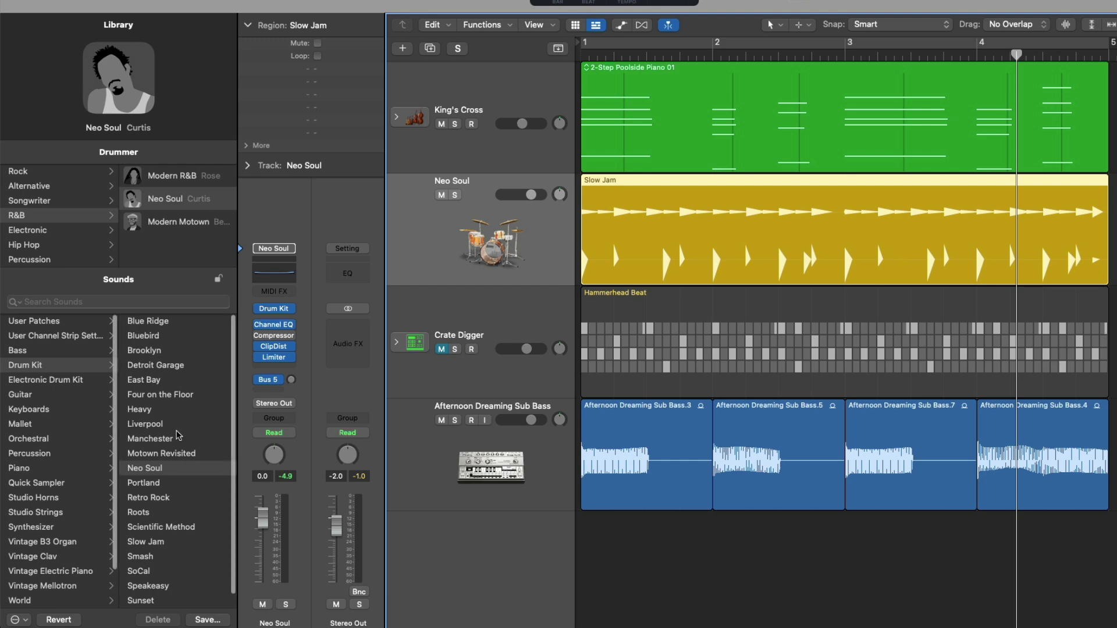
Check the Neo Soul drum kit in Drum Kit Designer, then solo and preview the drummer.
left_click(275, 309)
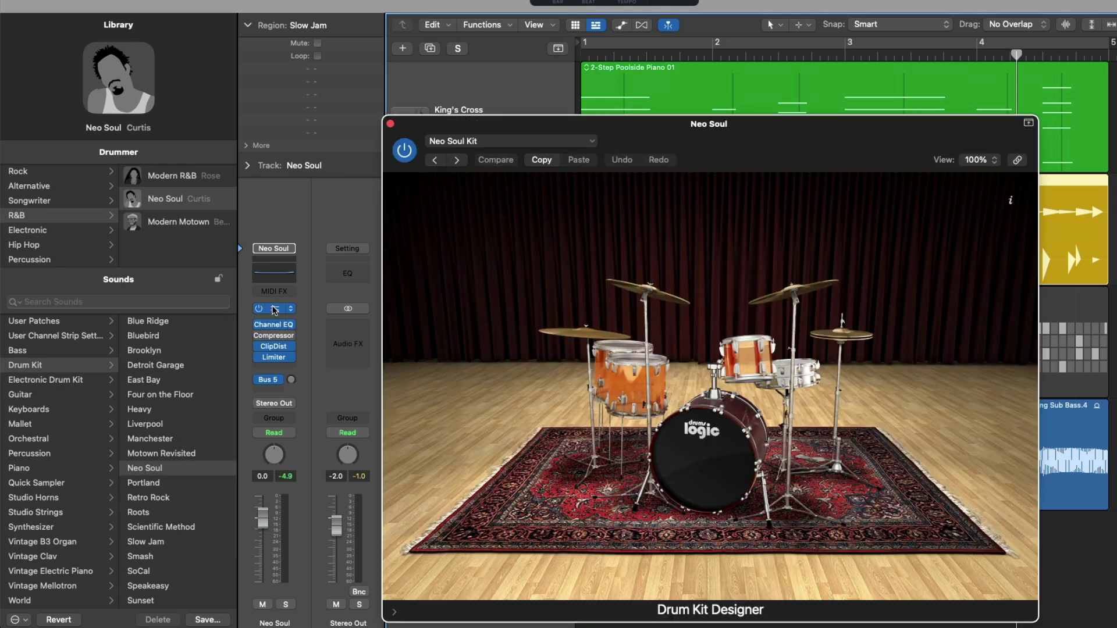
left_click(391, 125)
left_click(456, 195)
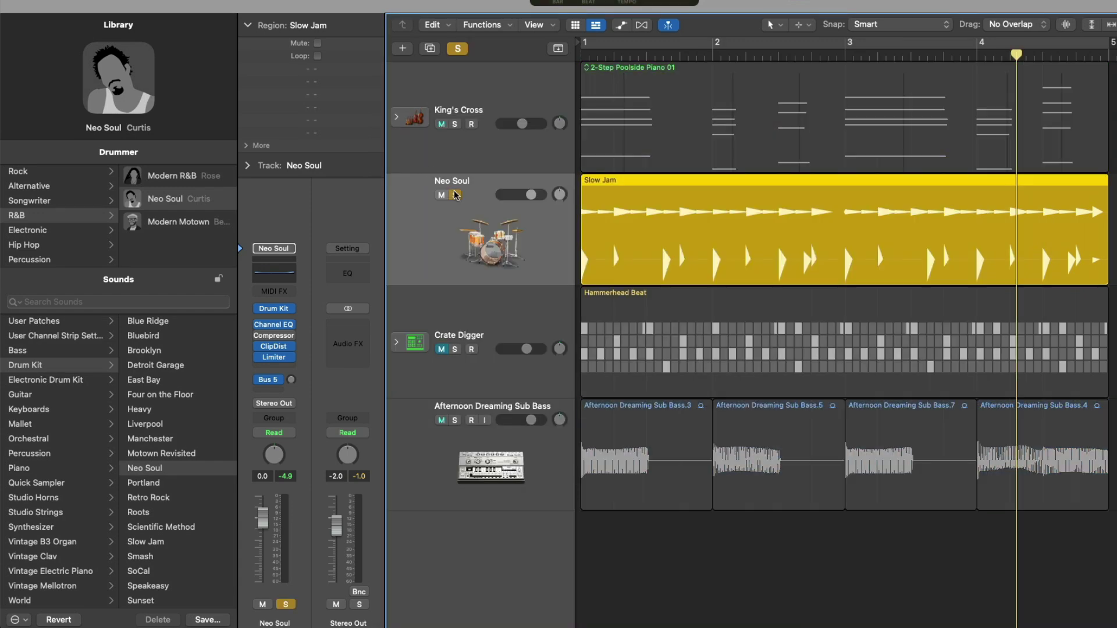
key("space")
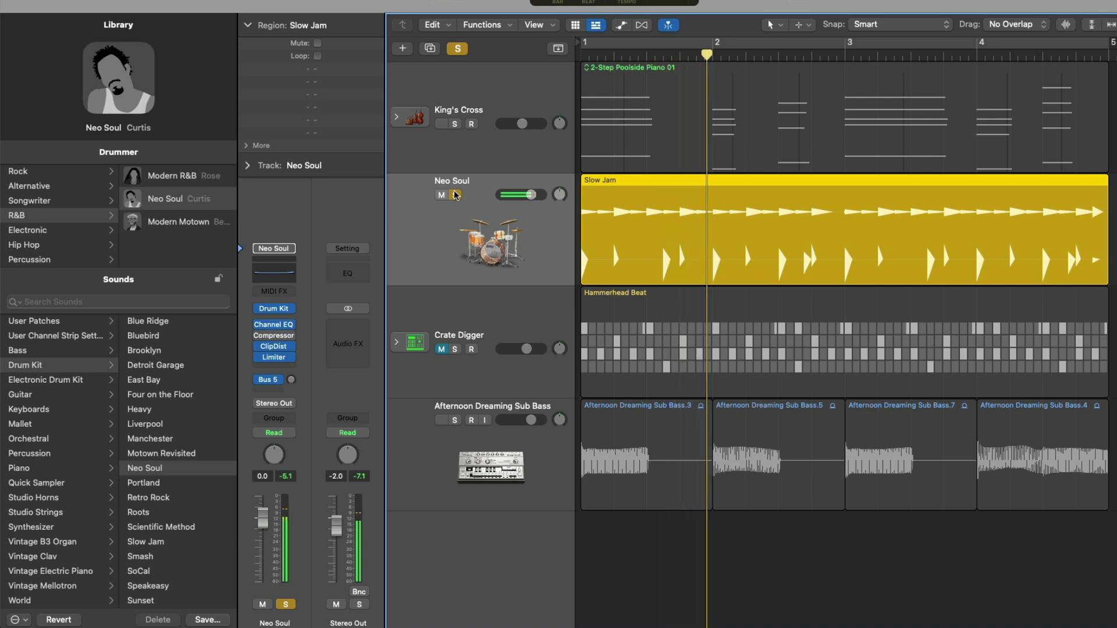
key("space")
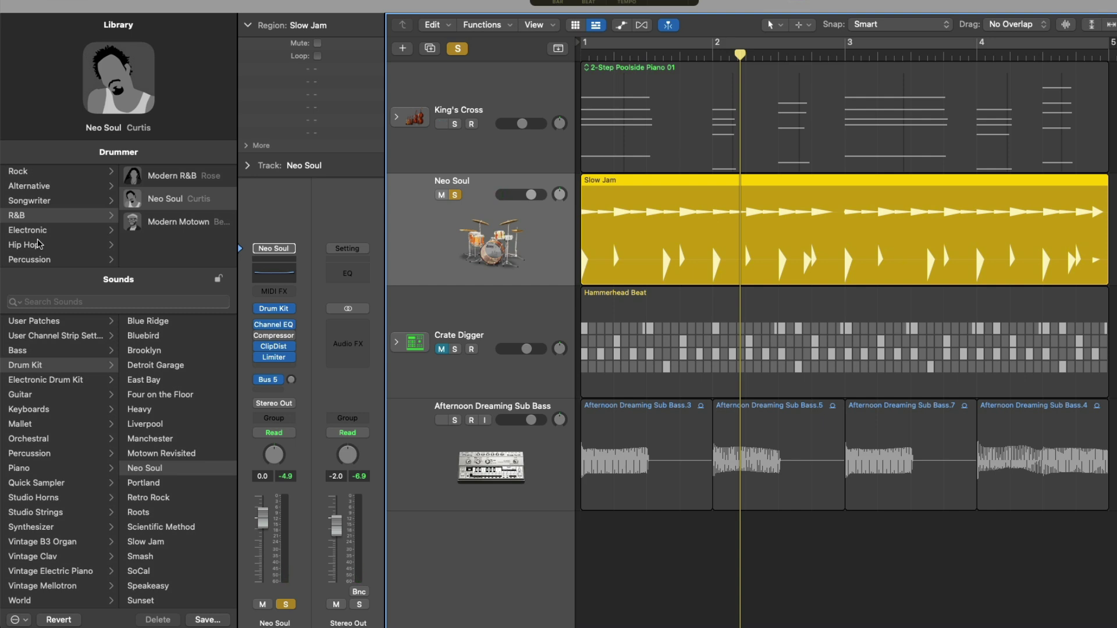
Switch to the Latin Percussion drummer with the Studio patch and play from the start.
left_click(36, 259)
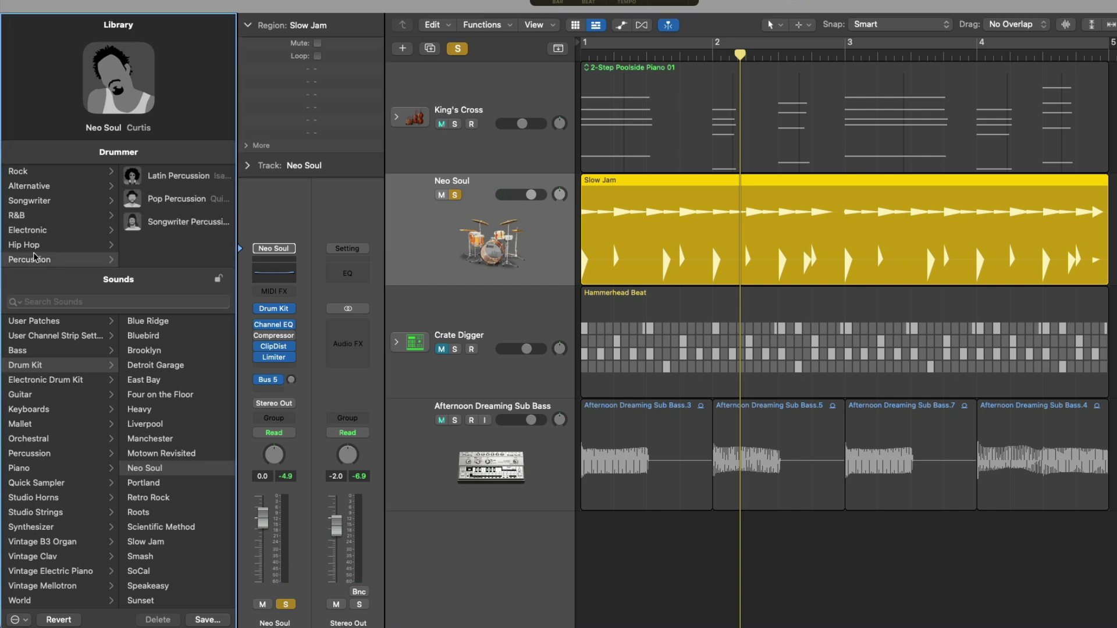
left_click(163, 182)
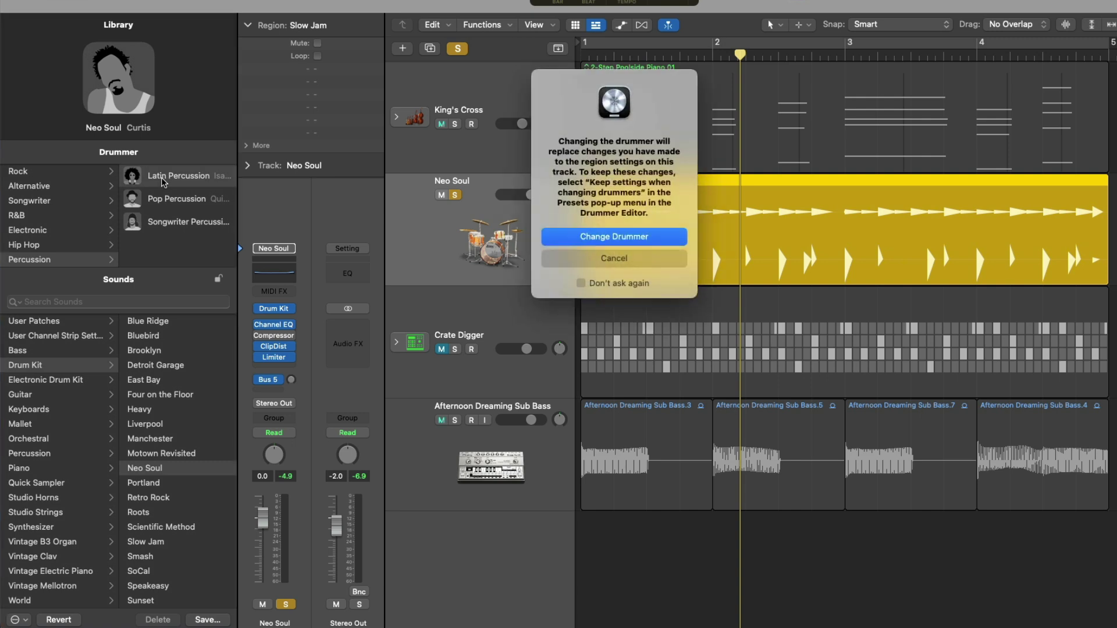
left_click(580, 237)
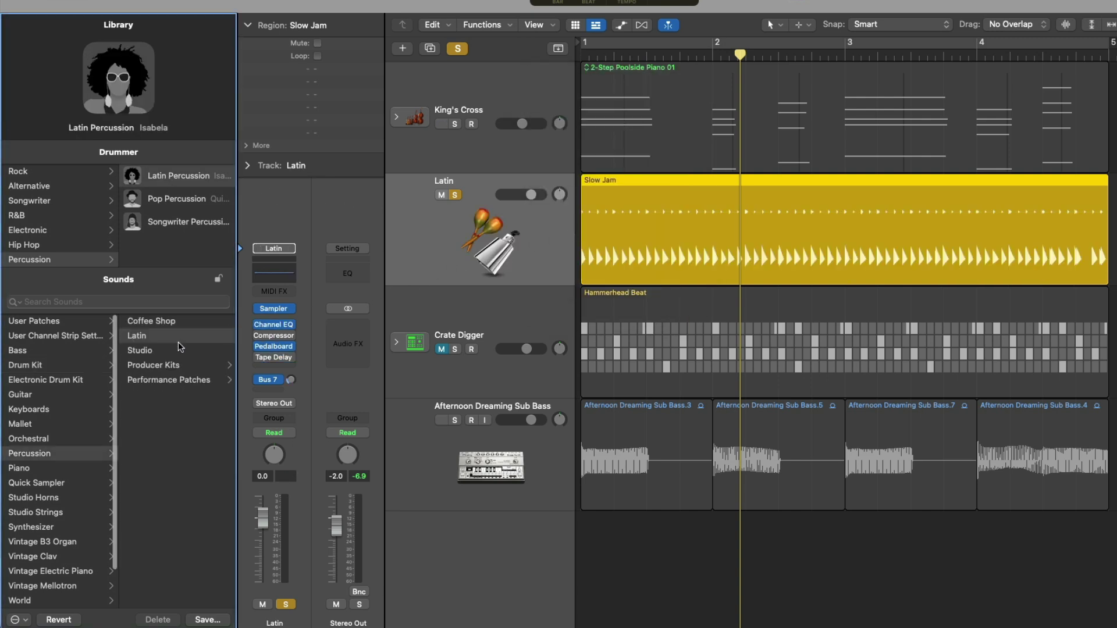
left_click(174, 350)
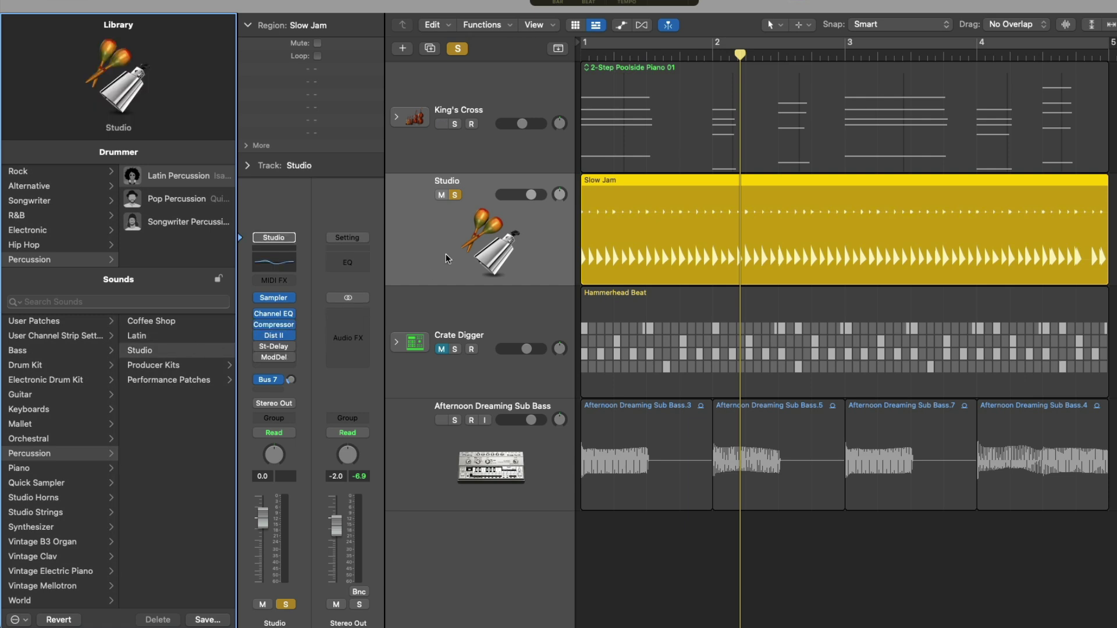
key("Return")
key("space")
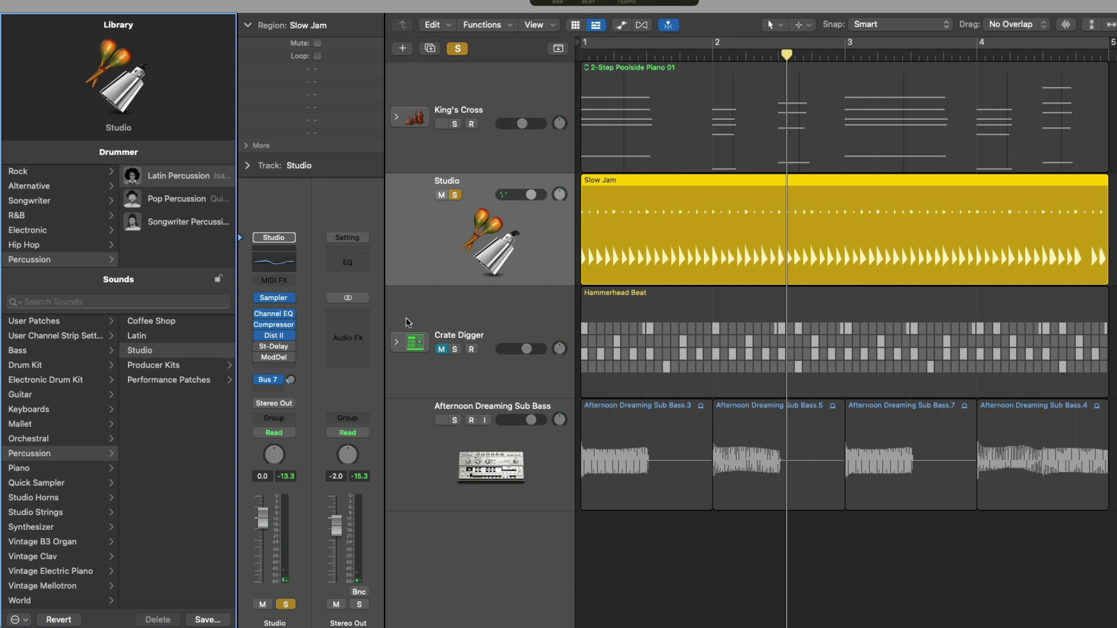
Solo the Afternoon Dreaming Sub Bass track, play it from the start, and select it.
left_click(455, 420)
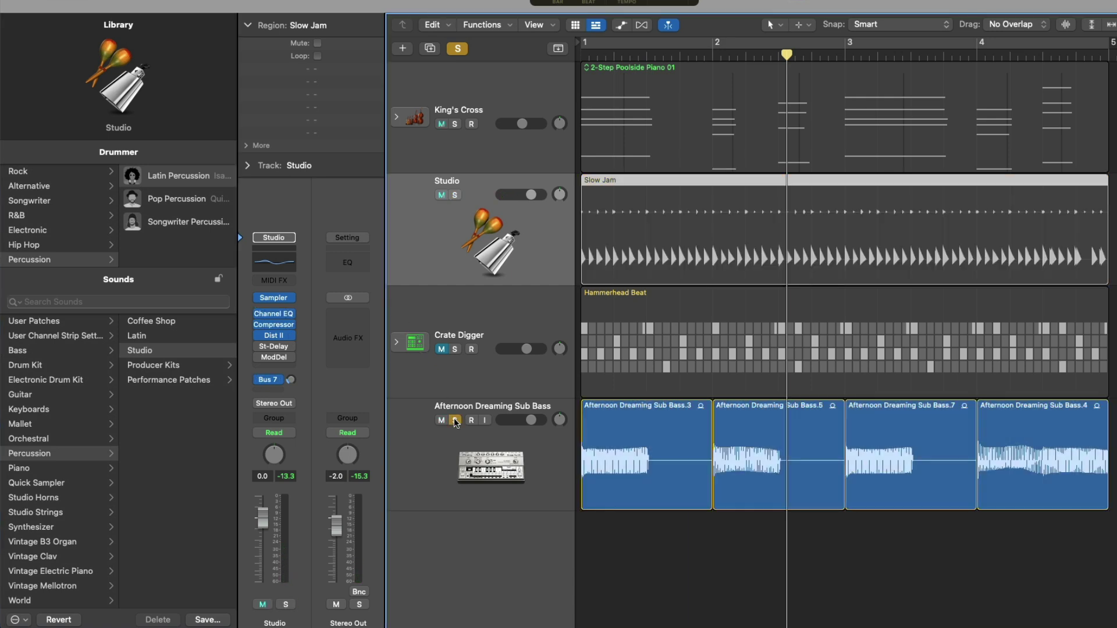
key("Return")
key("space")
left_click(447, 445)
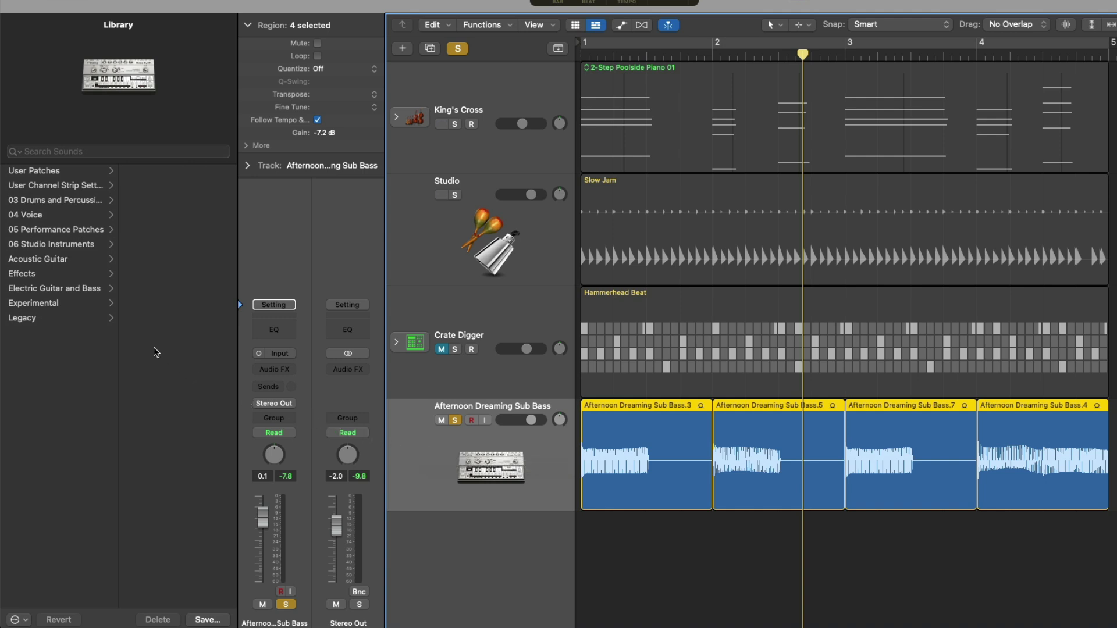
Load the Experimental > Textures > Soft Glow patch and play it from the start.
left_click(100, 302)
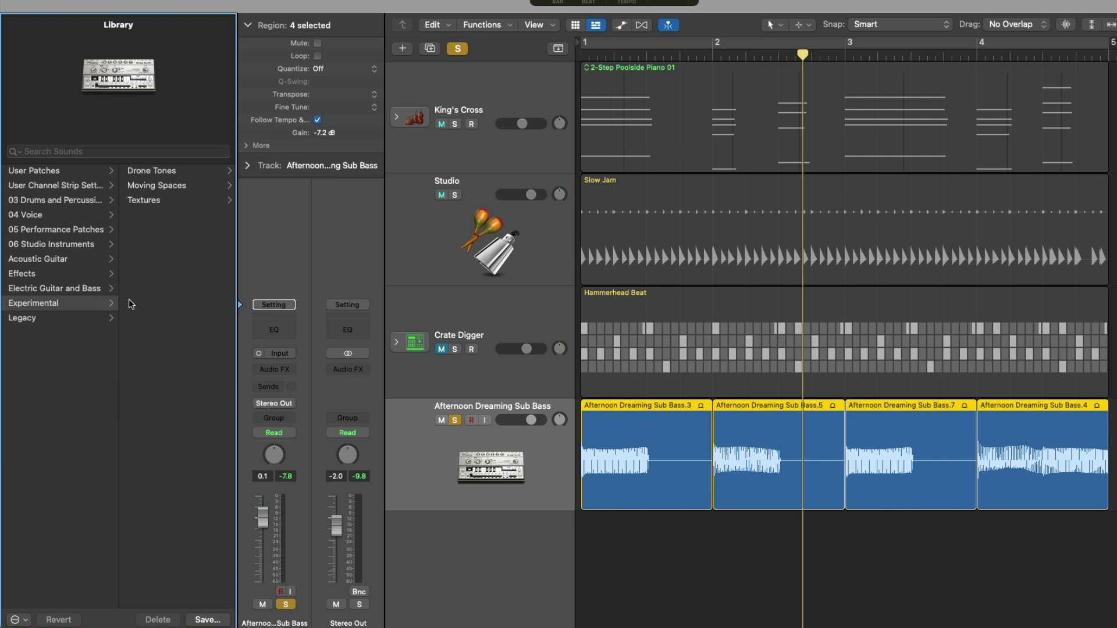
left_click(146, 200)
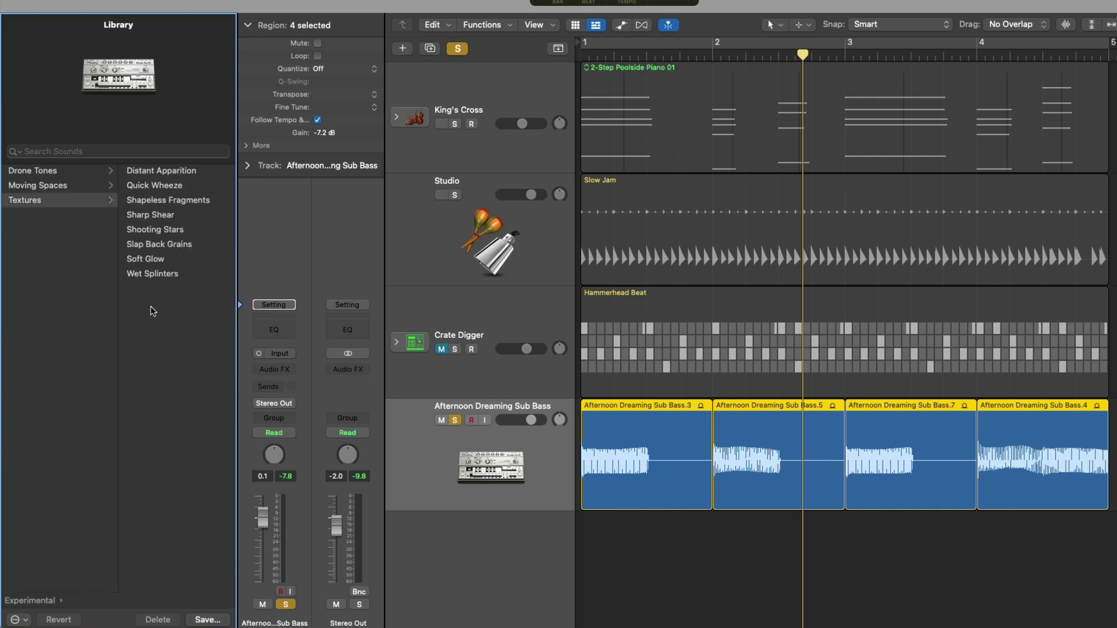
left_click(152, 260)
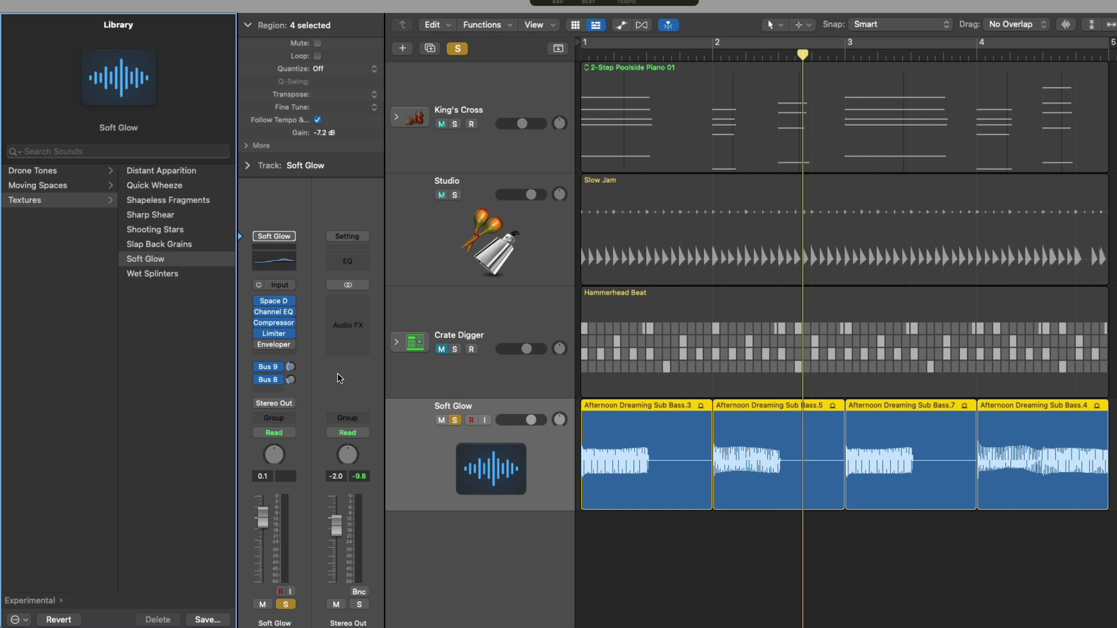
key("Return")
key("space")
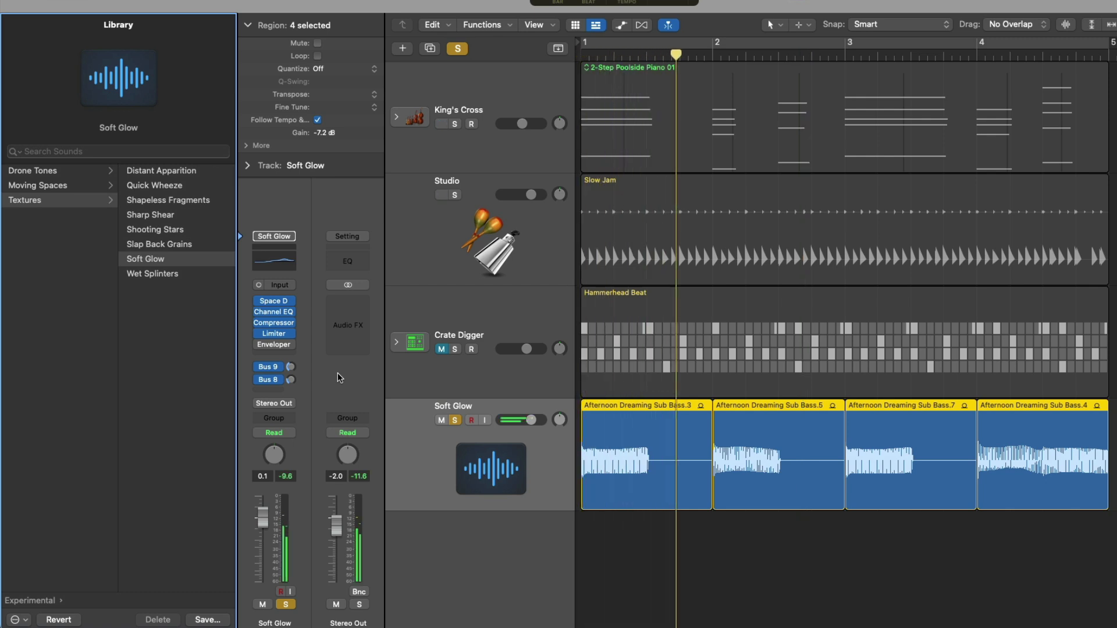
Unsolo Soft Glow, expand and collapse the King's Cross stack, then reselect King's Cross.
left_click(456, 420)
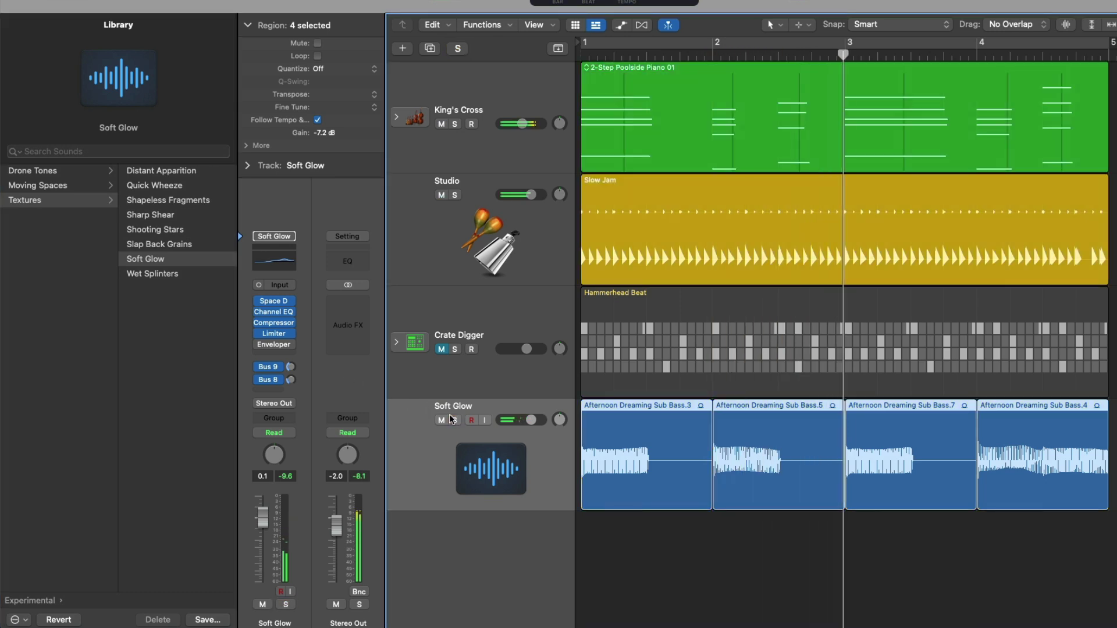
left_click(423, 160)
left_click(396, 116)
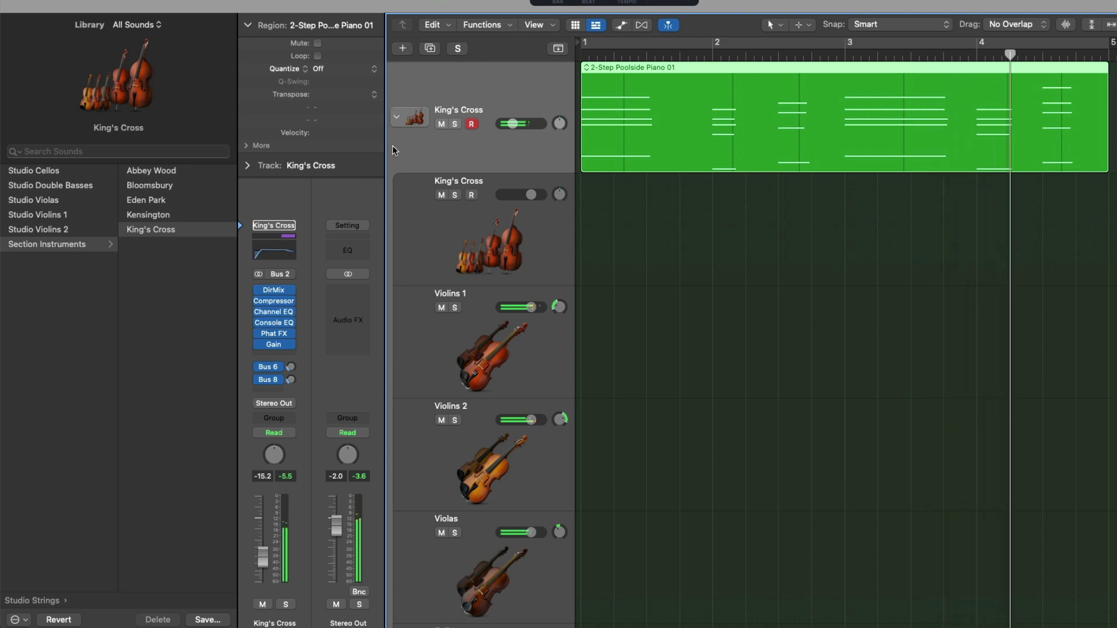
left_click(398, 116)
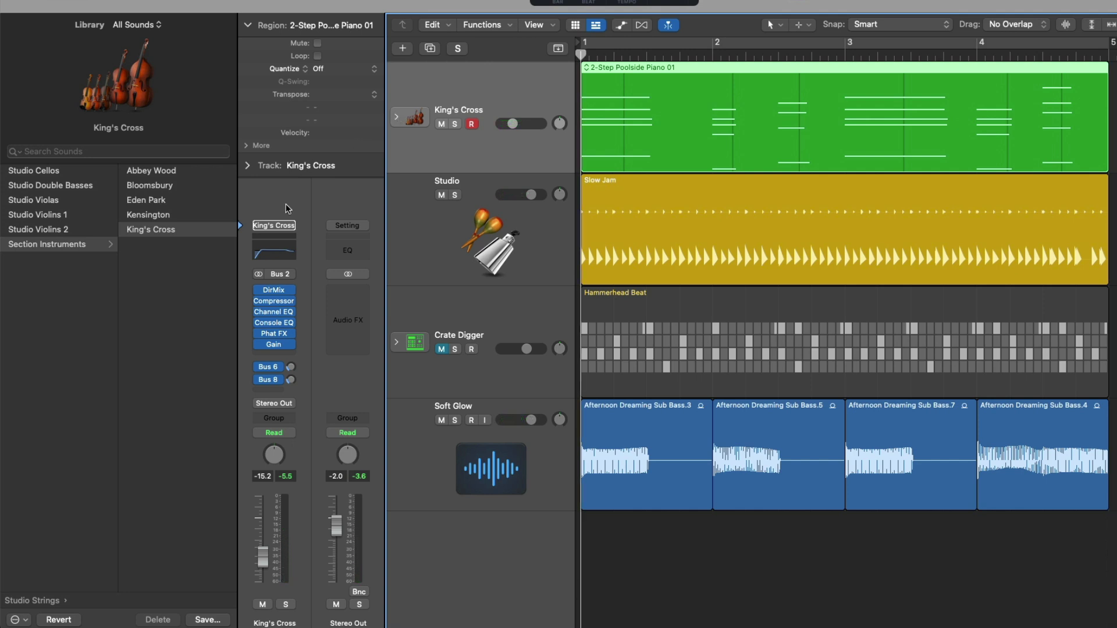
scroll(165, 281, "left", 3)
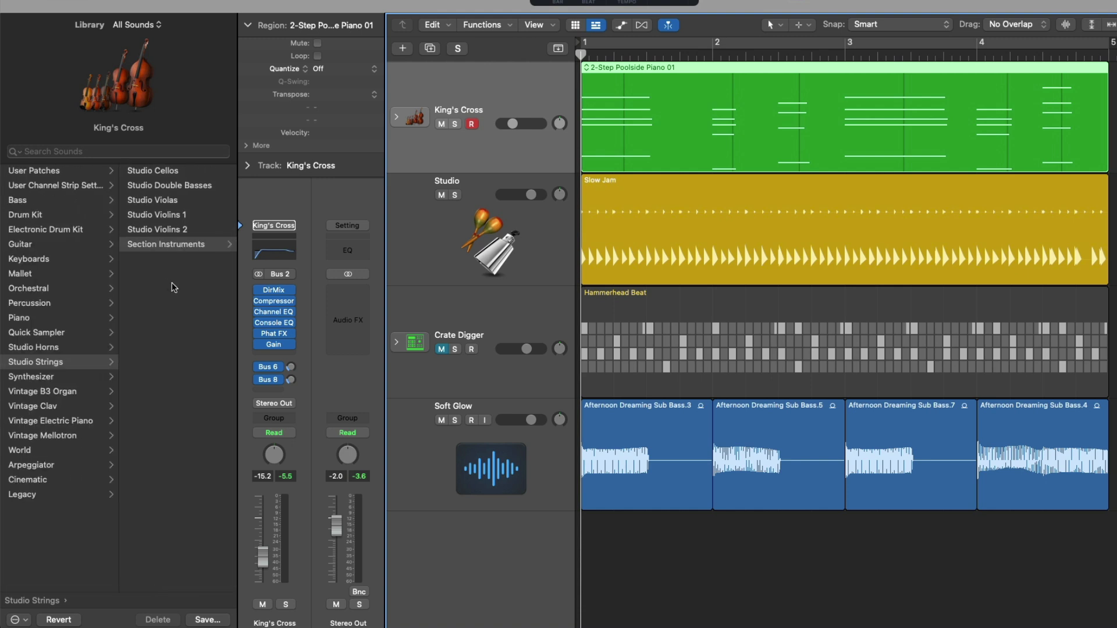
left_click(463, 448)
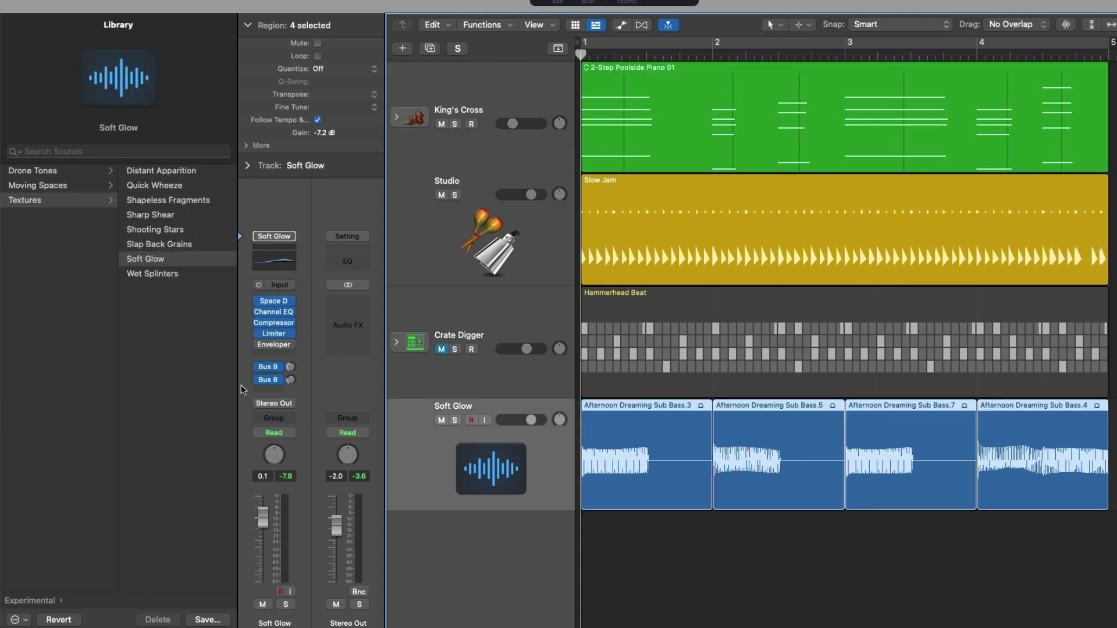
scroll(111, 293, "left", 3)
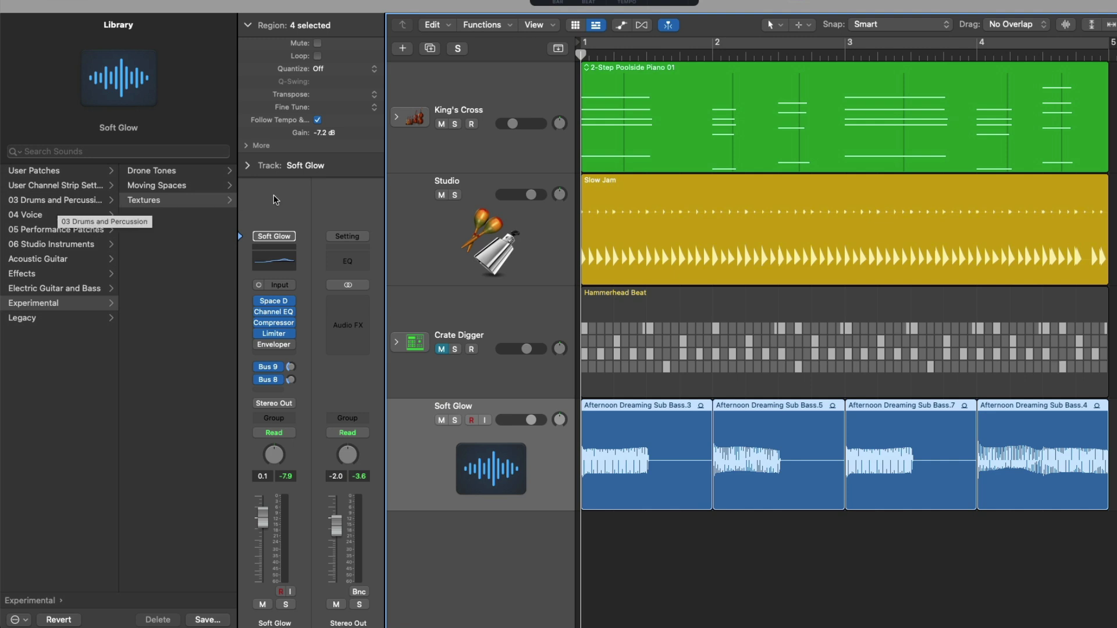
left_click(432, 155)
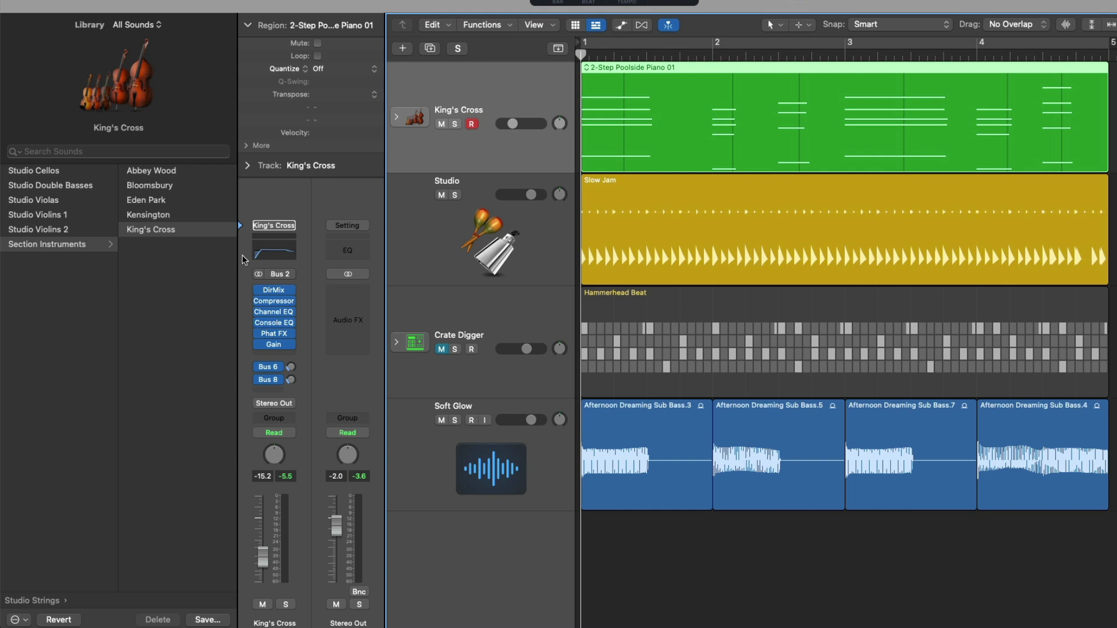
Show the King's Cross instrument's sounds in the Library, back at the Studio Strings categories.
left_click(243, 300)
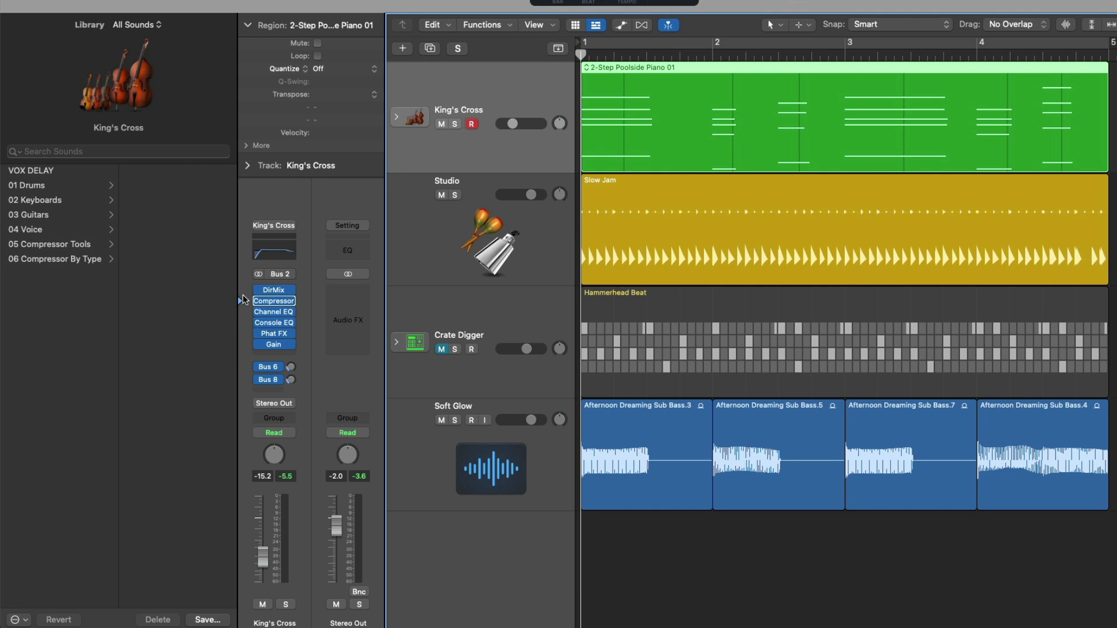
left_click(243, 225)
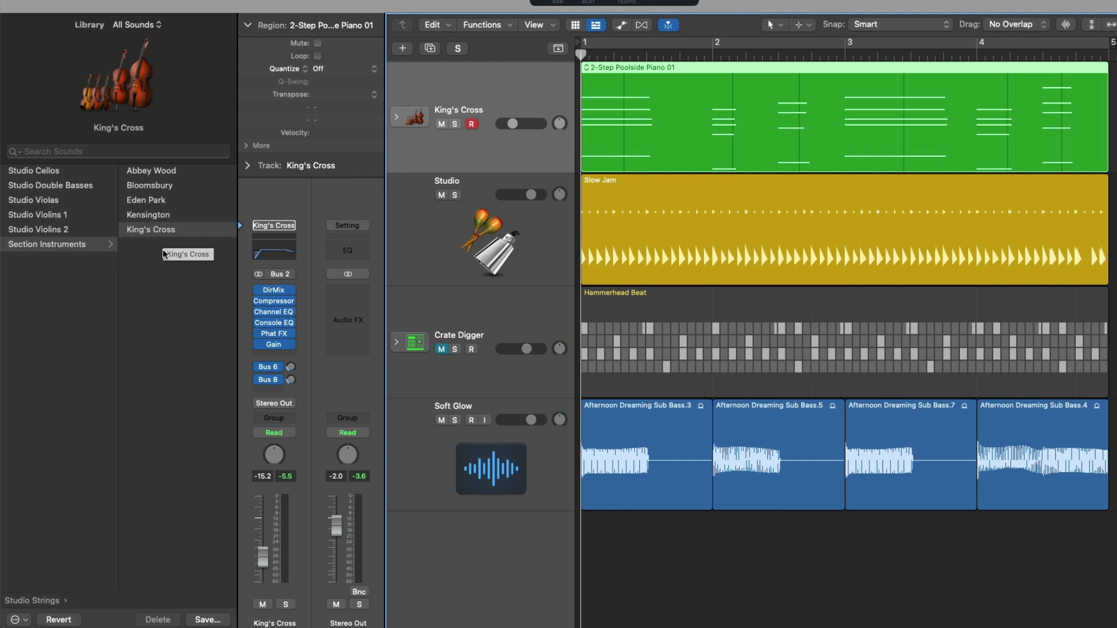
scroll(164, 254, "left", 5)
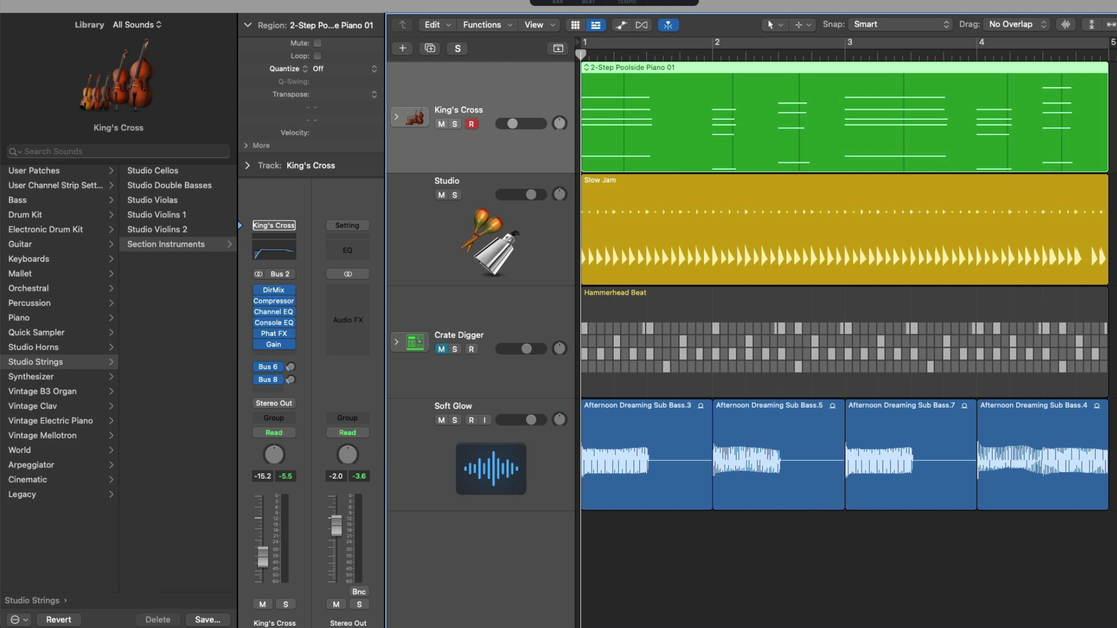
Load Keyboards > 80s Sine Synth, audition it soloed, then list Retro Synth's patch folders.
left_click(77, 262)
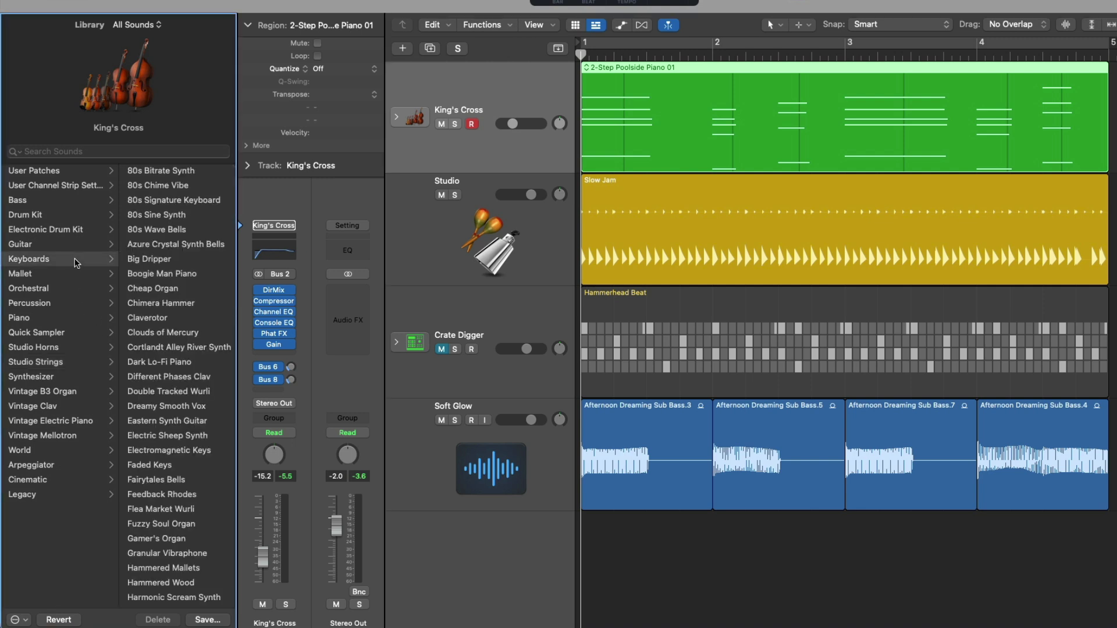
left_click(146, 219)
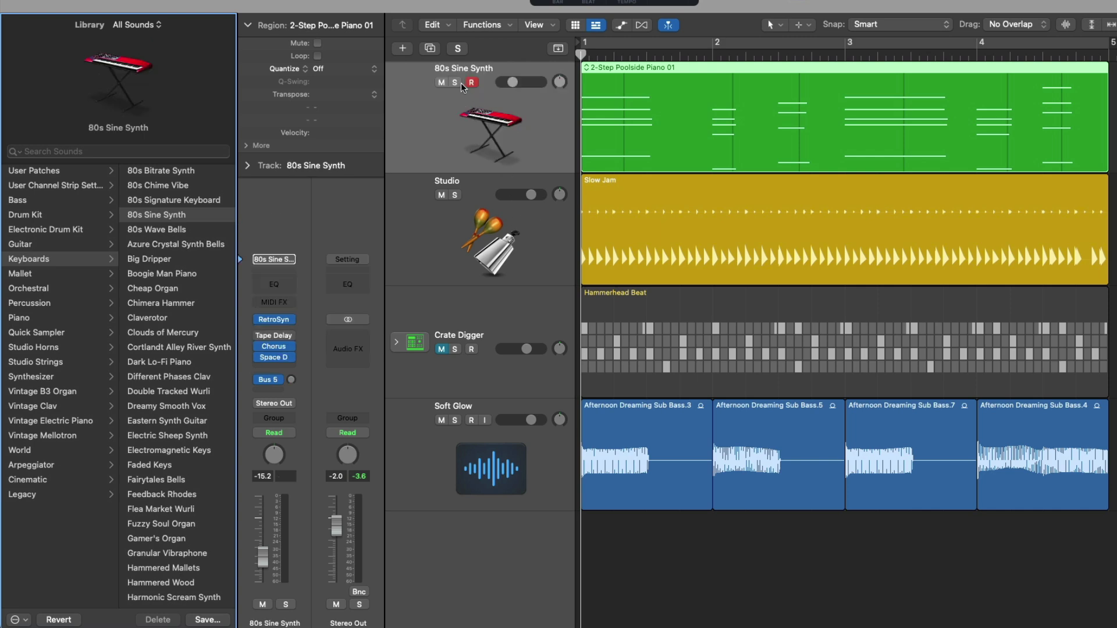
left_click(456, 83)
key("space")
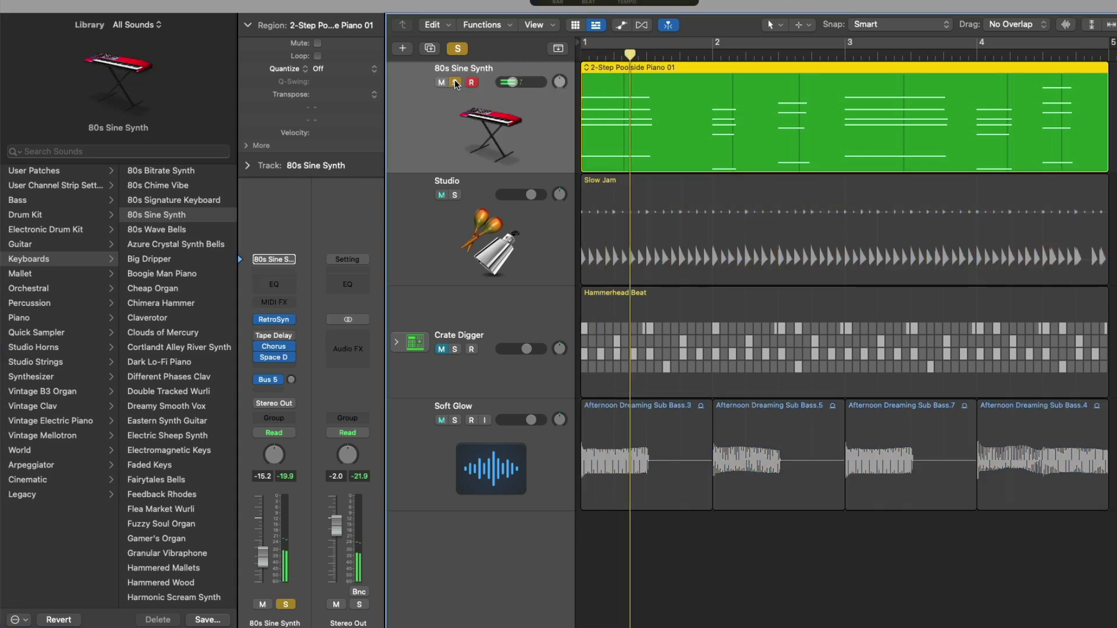
key("space")
left_click(456, 83)
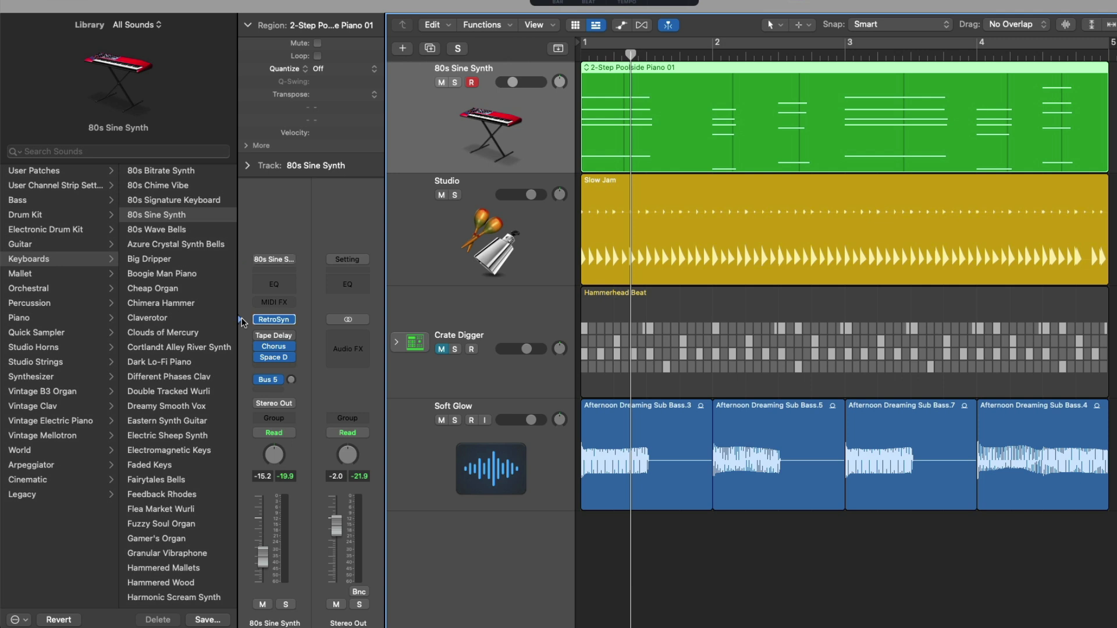
left_click(243, 322)
mouse_move(258, 324)
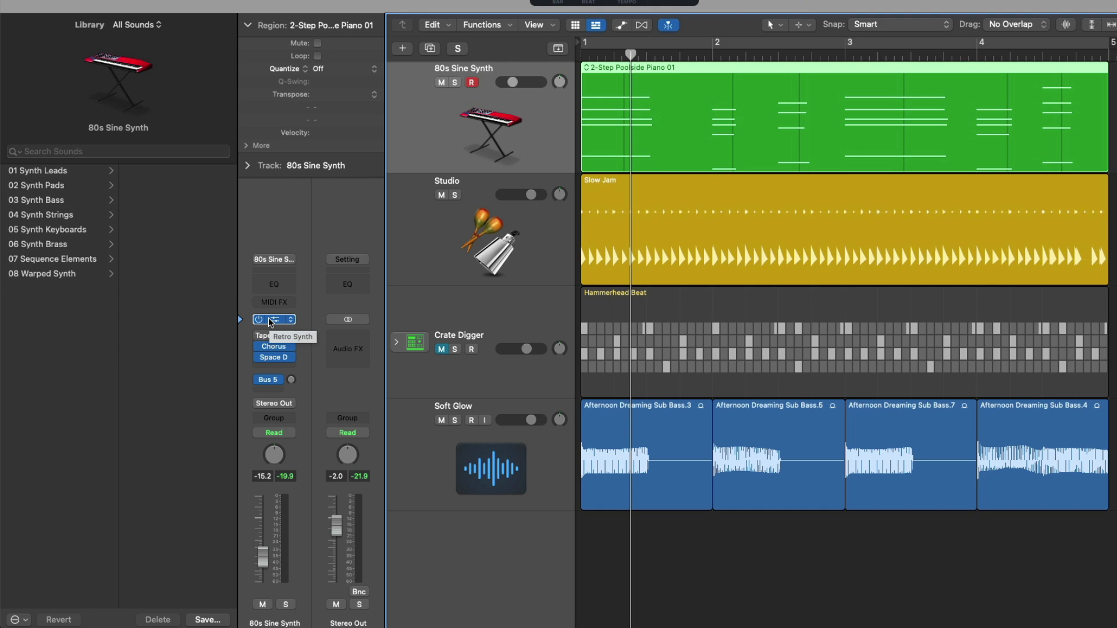
Load Retro Synth's 02 Synth Pads > Glitter Pad preset and audition it on the soloed track.
left_click(270, 323)
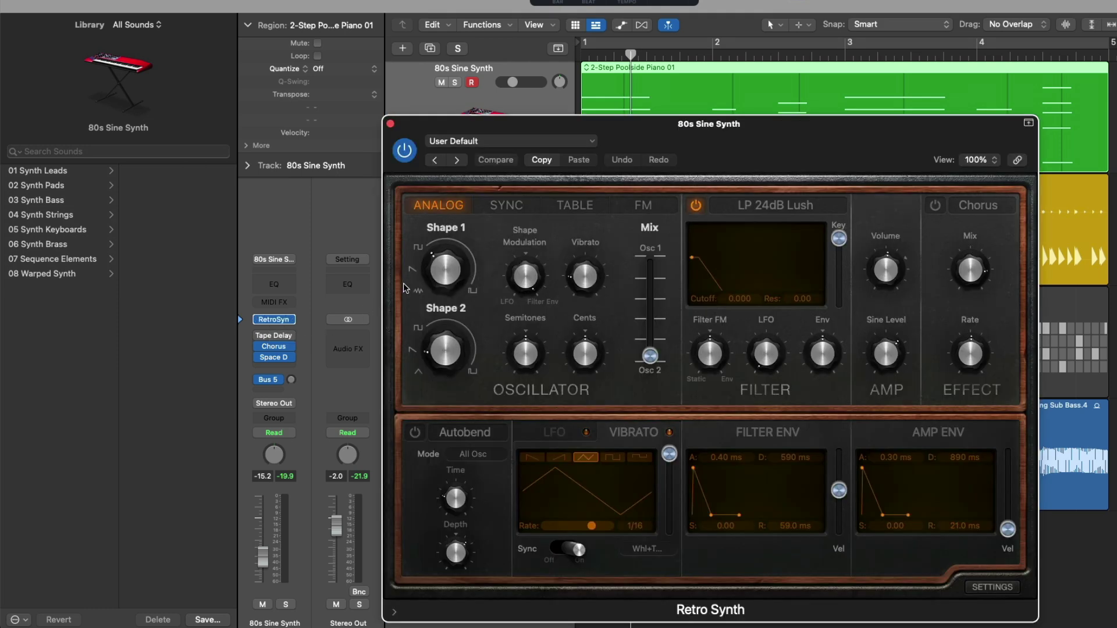
left_click(467, 145)
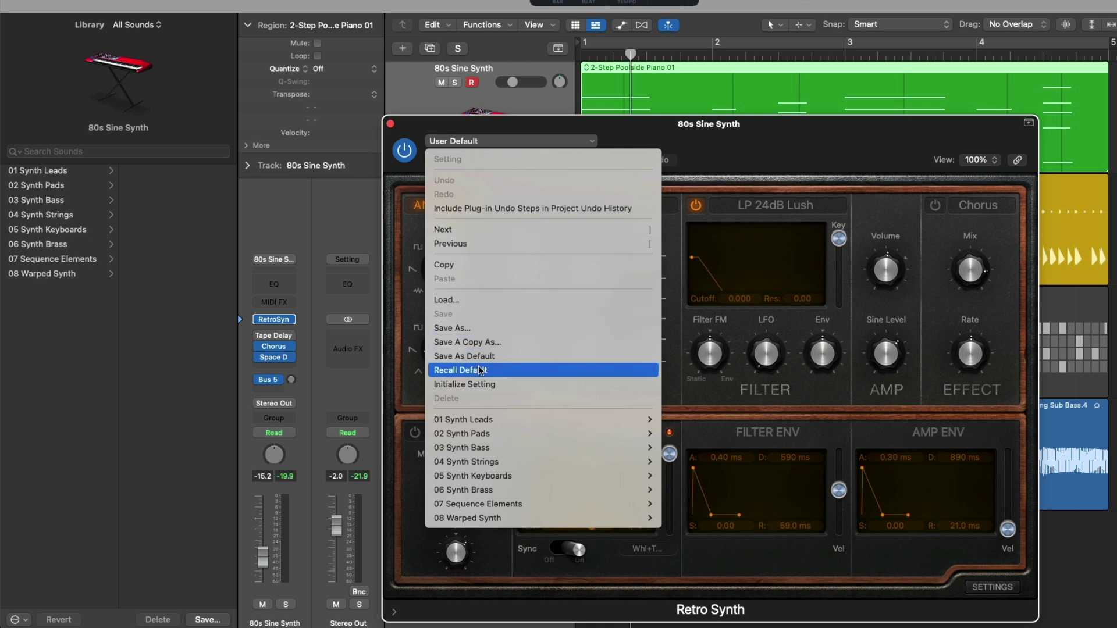
mouse_move(486, 423)
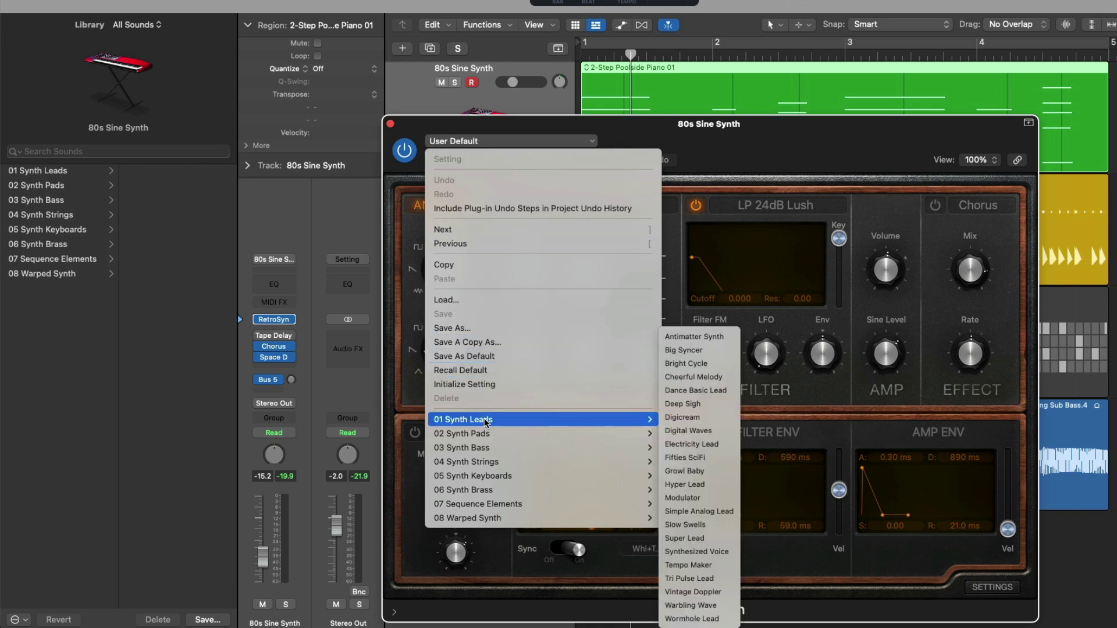
mouse_move(486, 465)
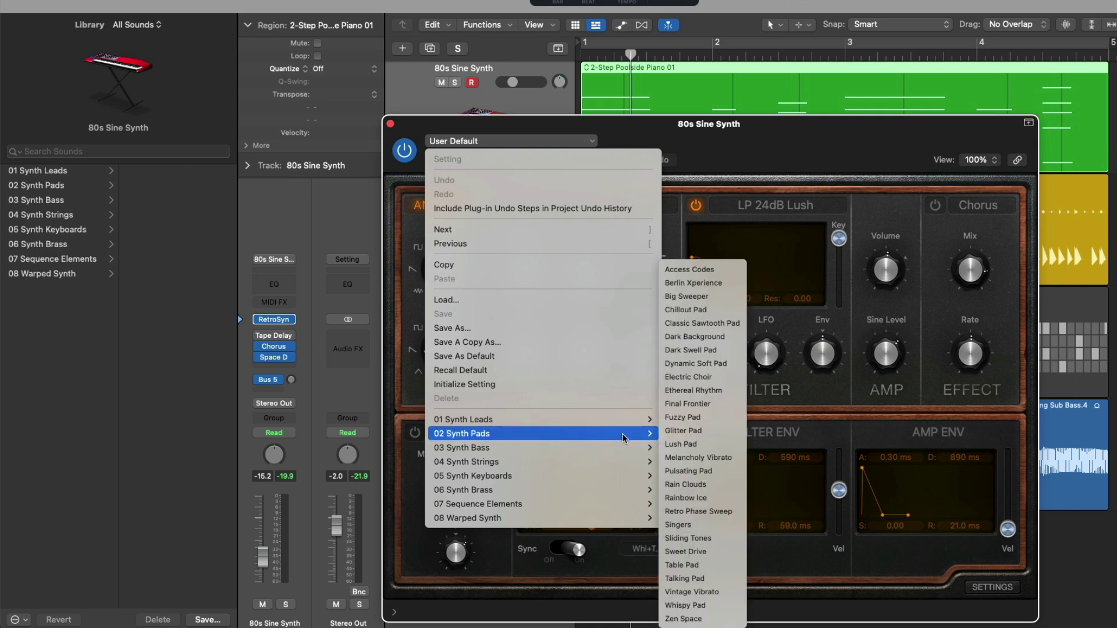
left_click(669, 431)
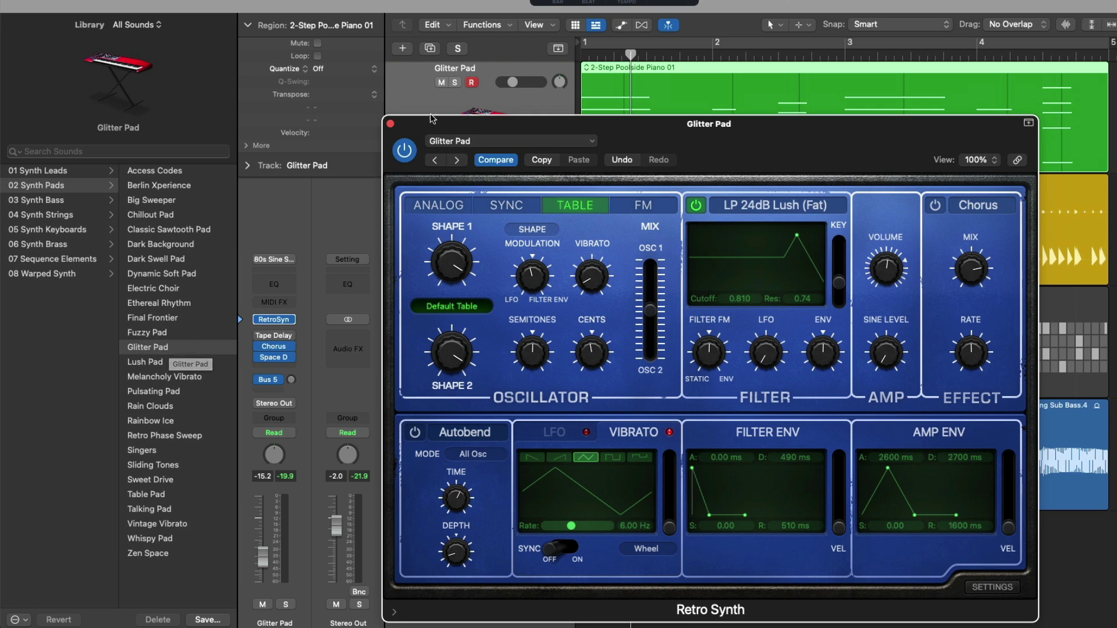
left_click(454, 83)
key("space")
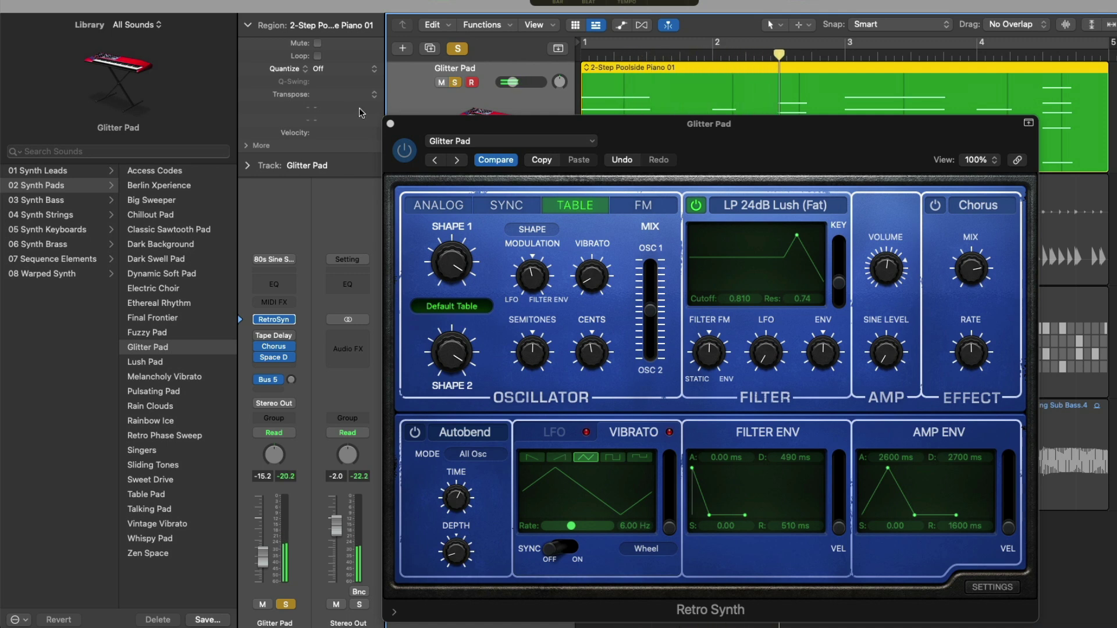
key("space")
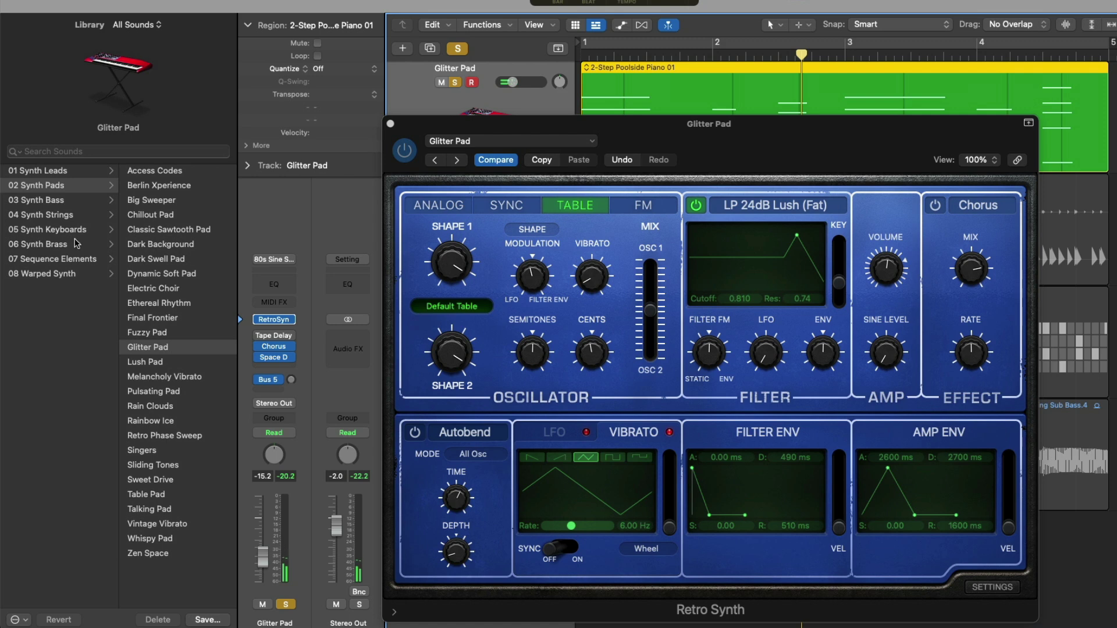
Switch to the 05 Synth Keyboards > Harmonic Waves patch, audition it, then unsolo and close the synth.
left_click(73, 233)
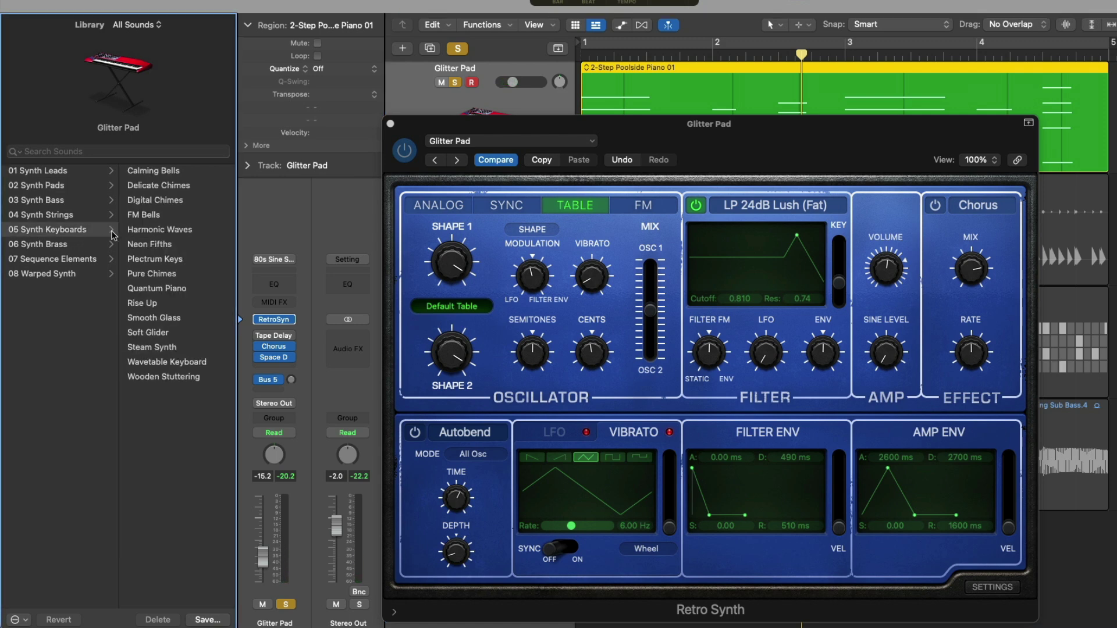
left_click(153, 234)
key("space")
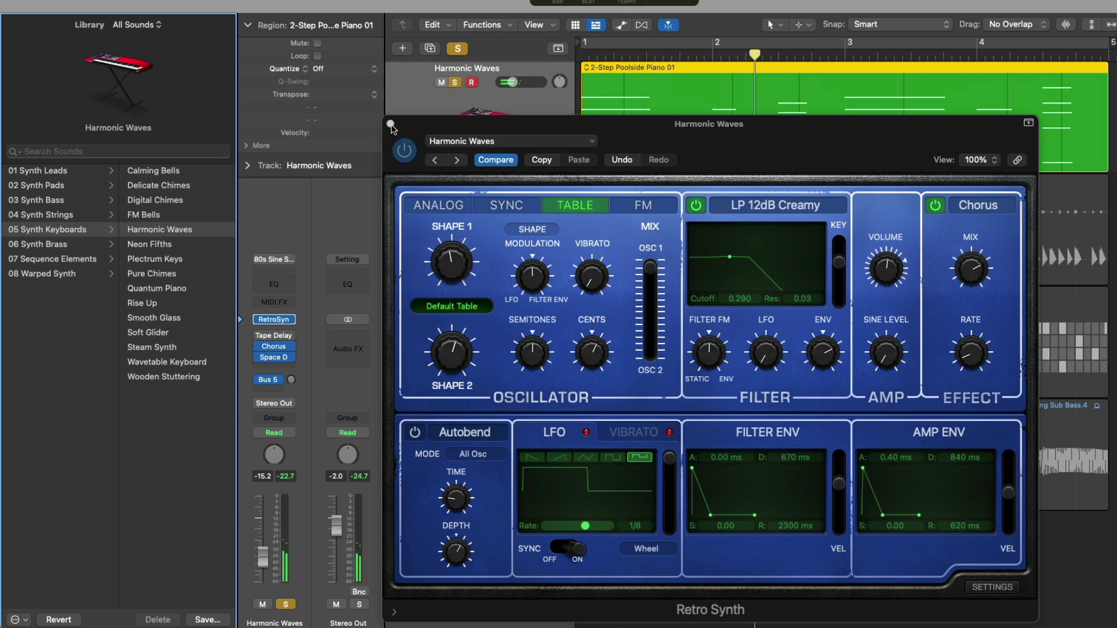
left_click(455, 82)
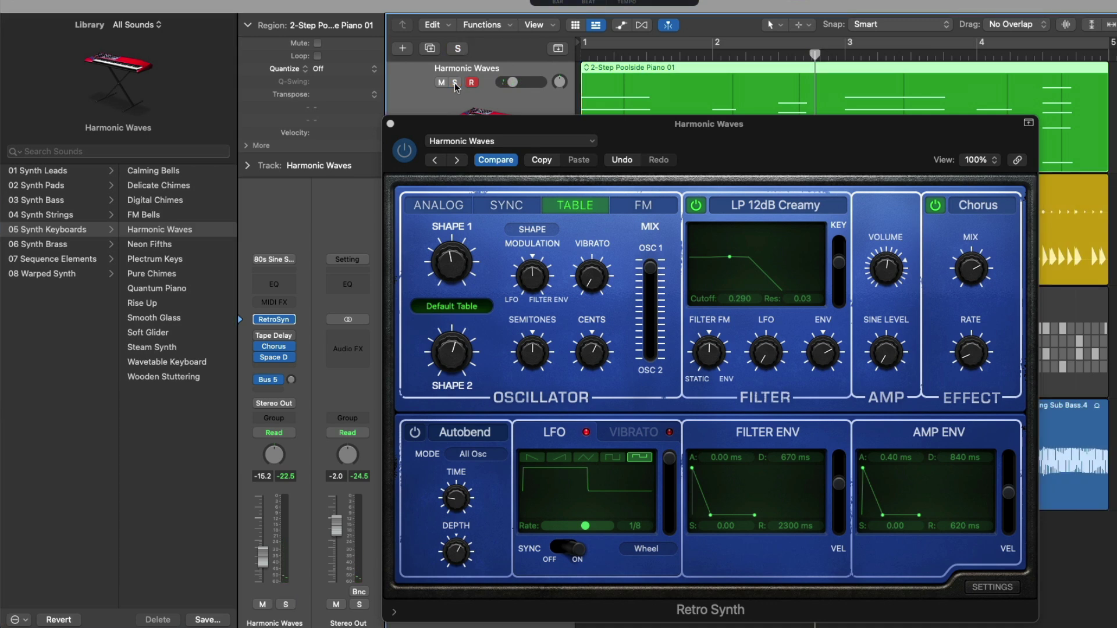
left_click(389, 122)
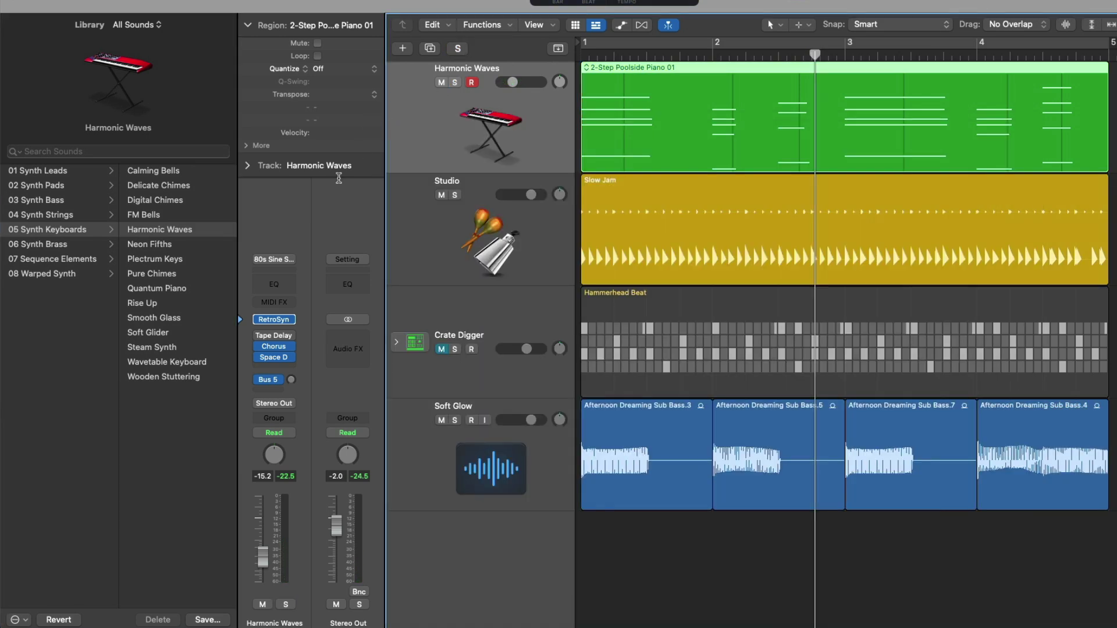
Load the 02.2s Large Choir Hall reverb on Space Designer and play the soloed Harmonic Waves.
left_click(245, 356)
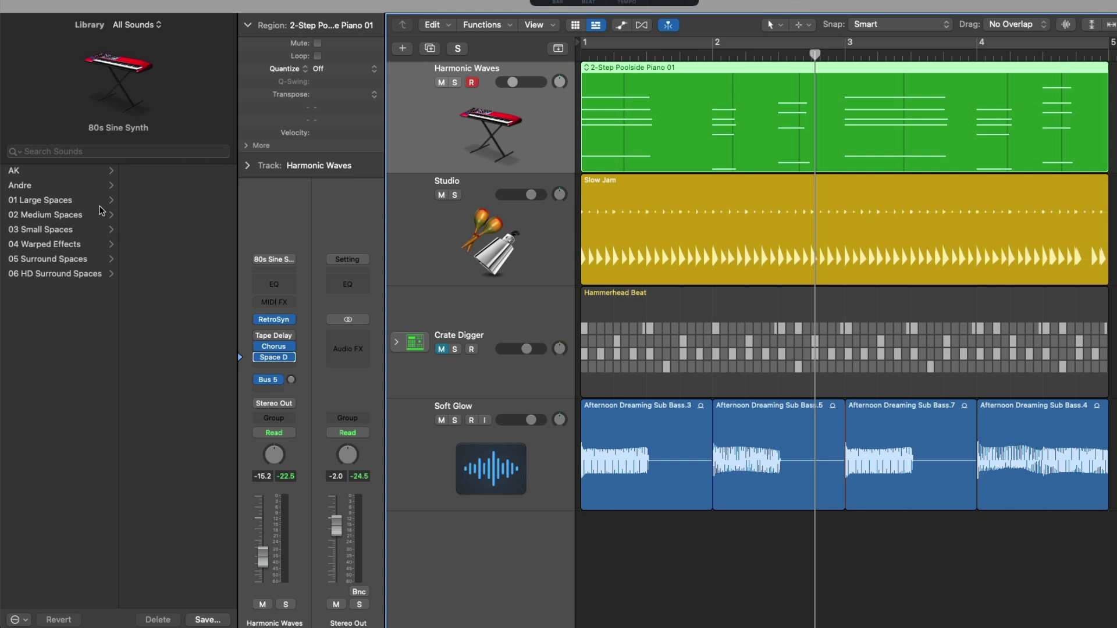
left_click(99, 203)
left_click(148, 186)
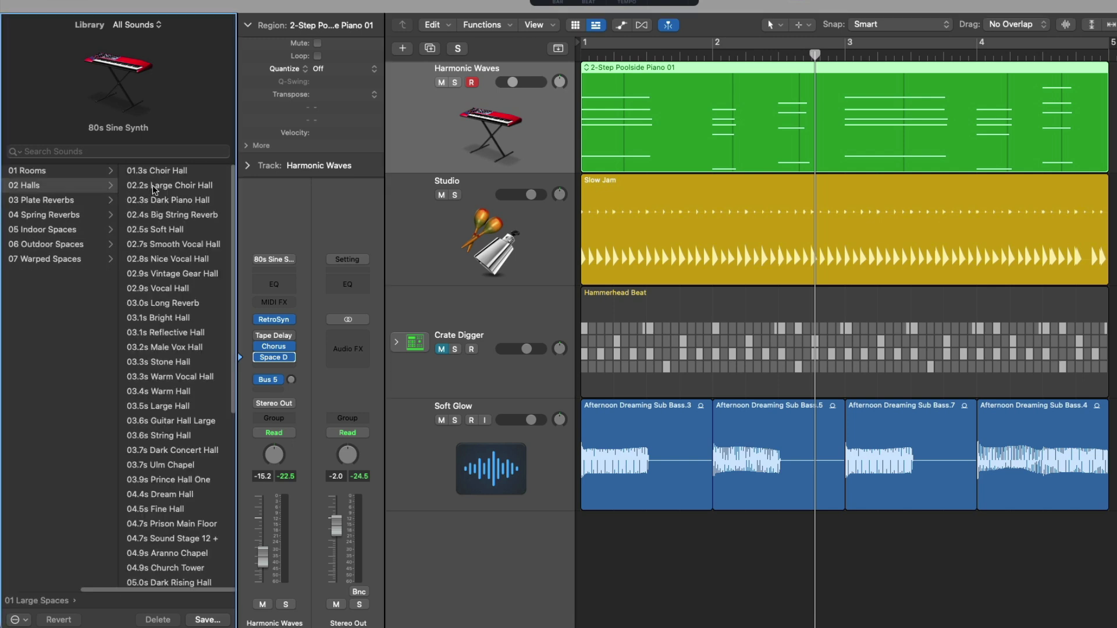
left_click(154, 186)
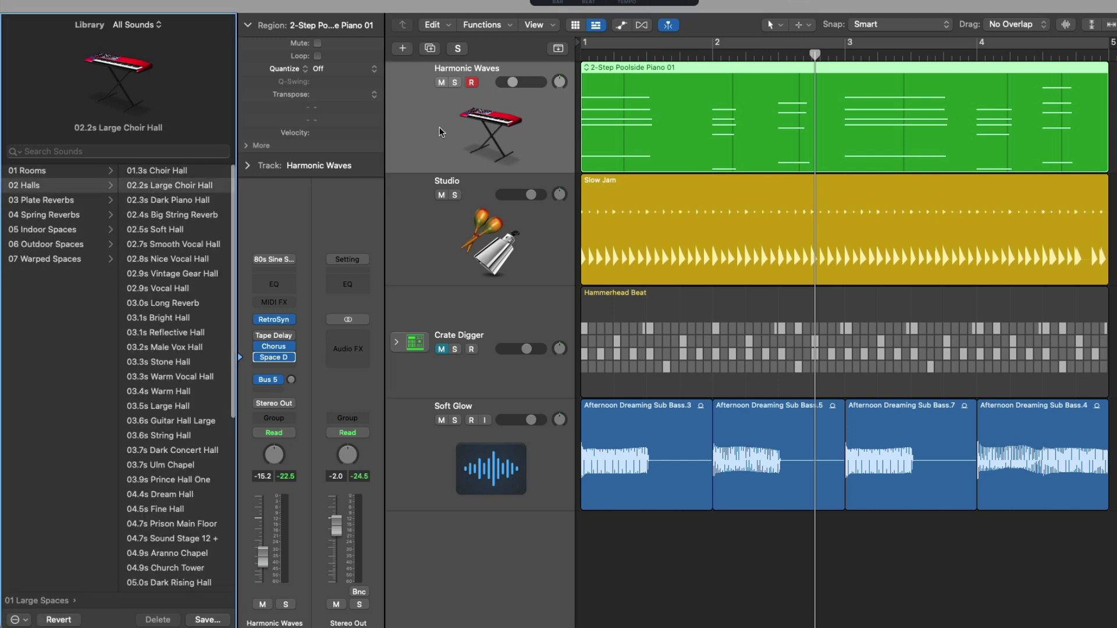
left_click(455, 82)
key("space")
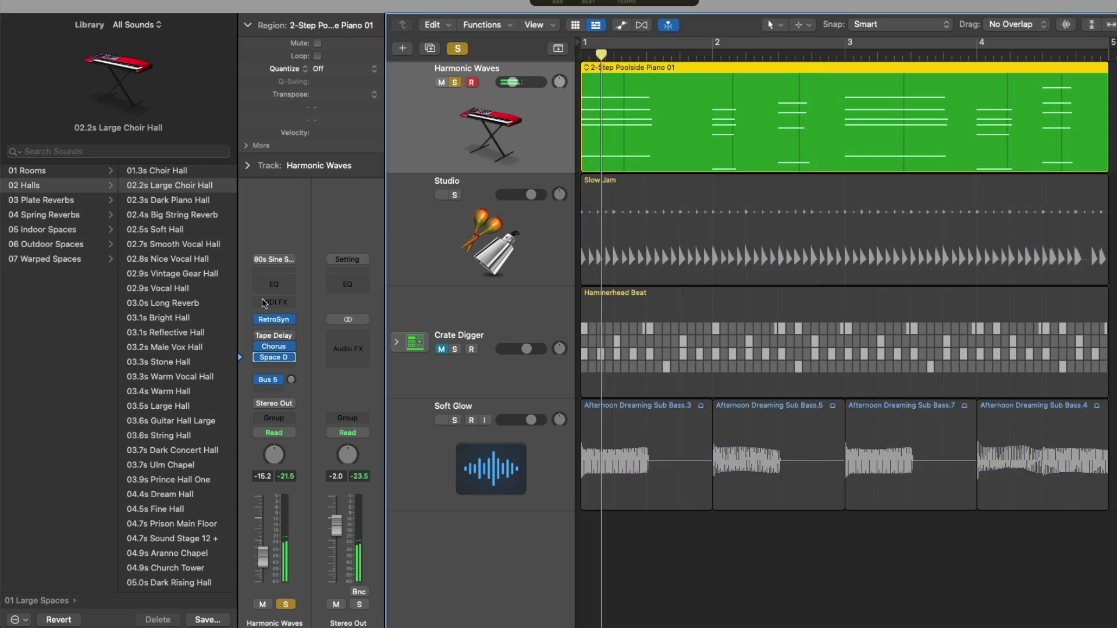
Switch Space Designer to the 1.0s Live Stage preset with wet at 0.0 dB, then close it and unsolo.
left_click(264, 357)
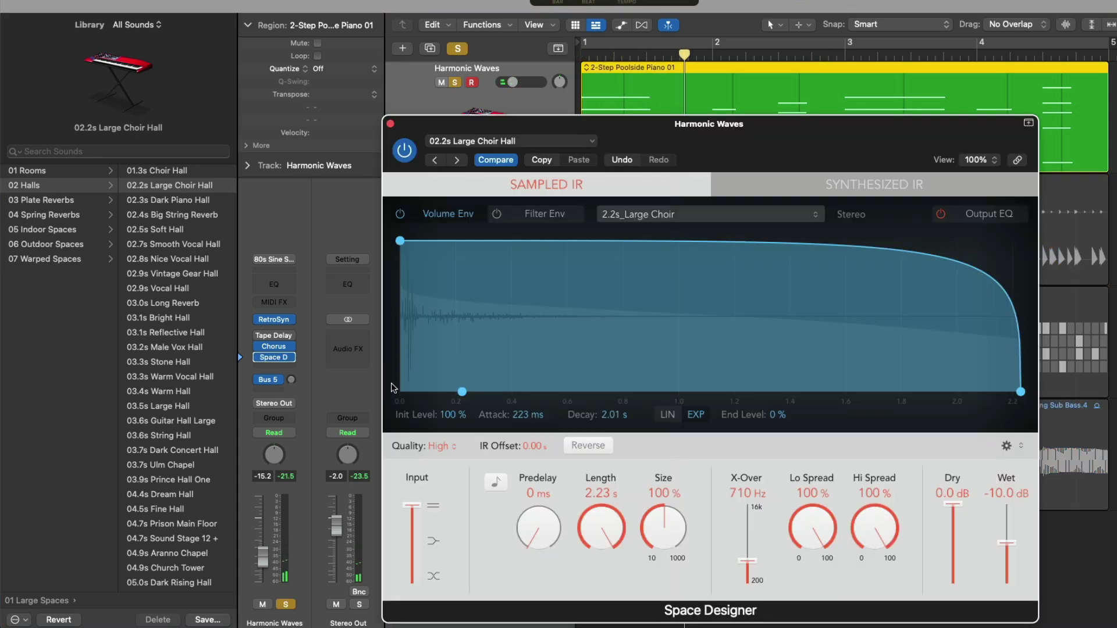
left_click_drag(1006, 543, 1007, 506)
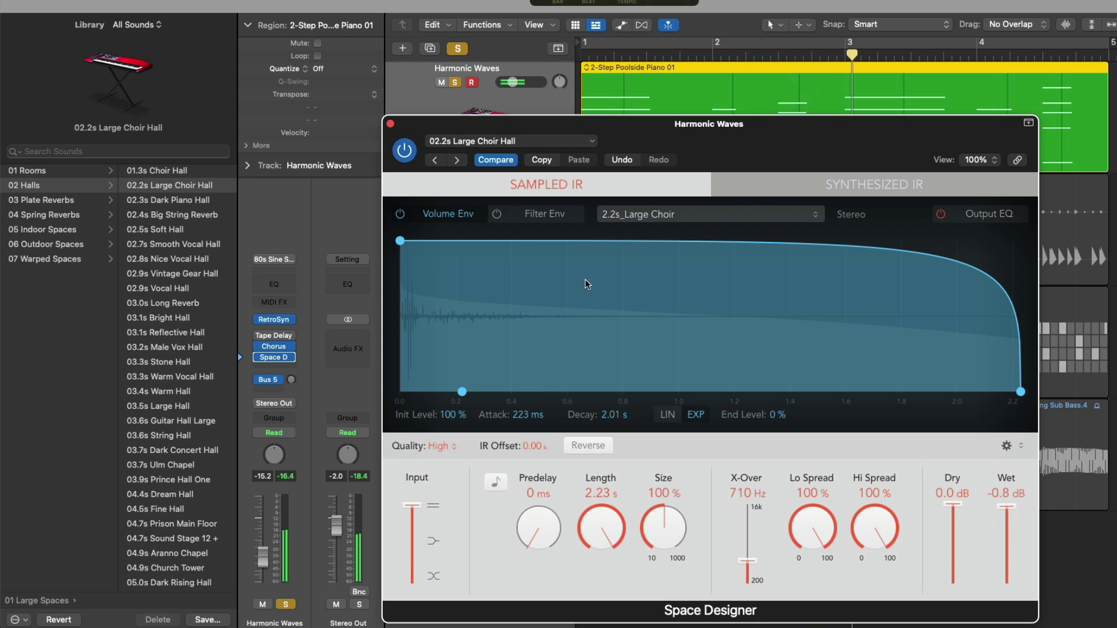
left_click(504, 141)
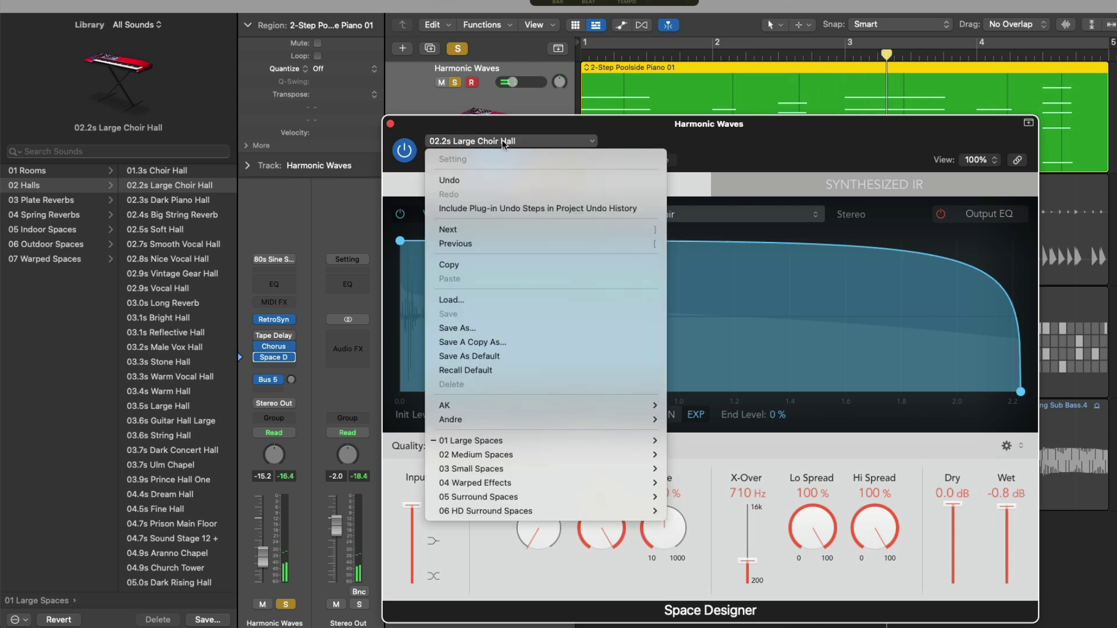
mouse_move(628, 469)
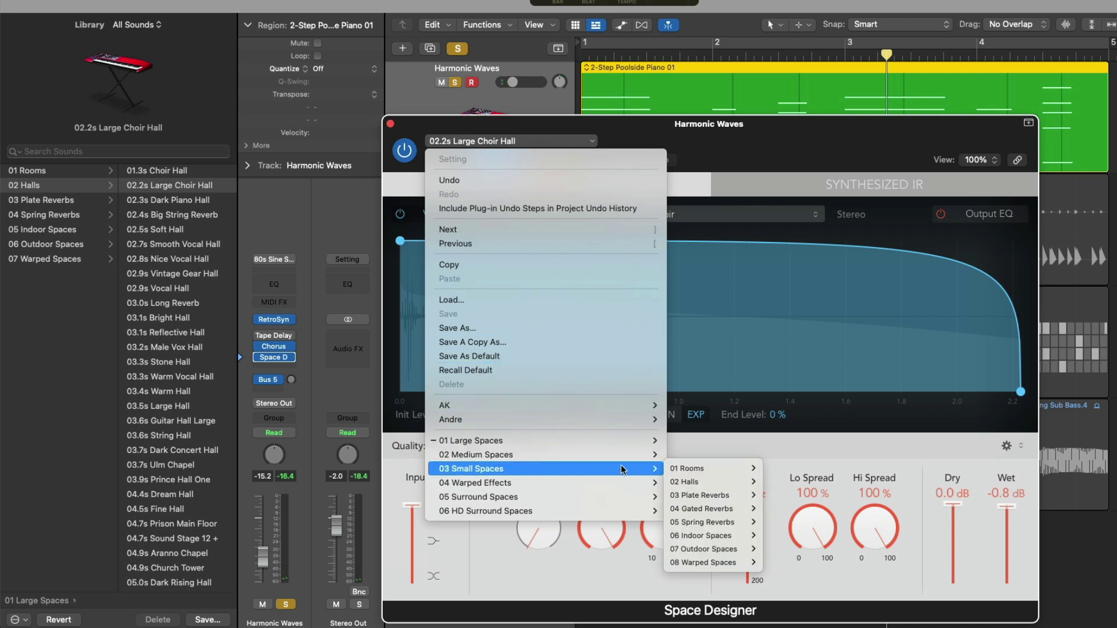
mouse_move(692, 469)
left_click(789, 466)
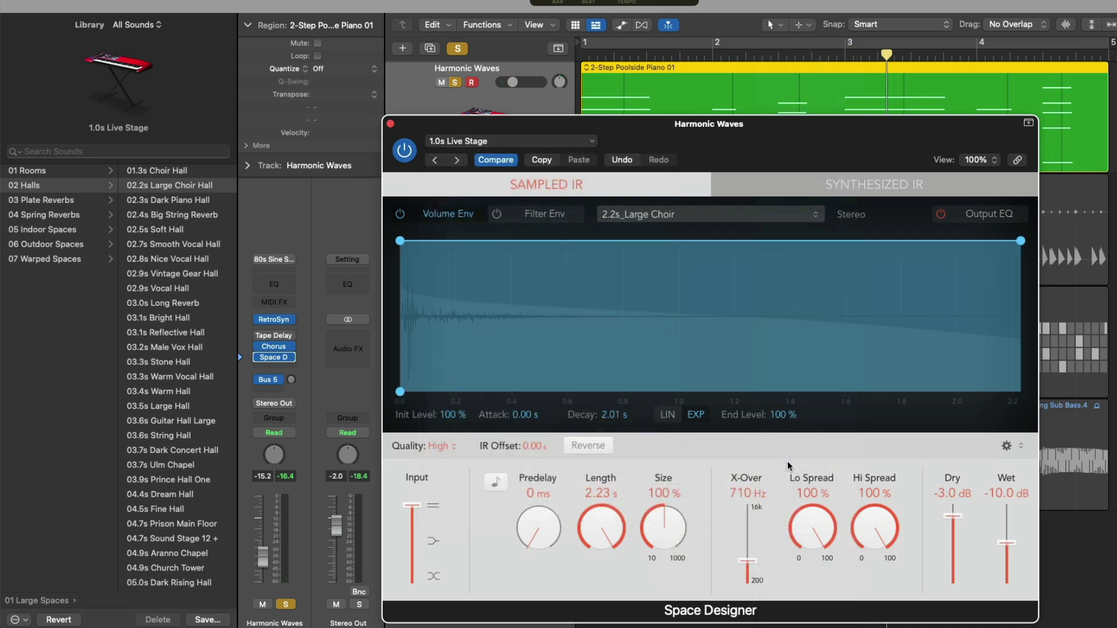
key("space")
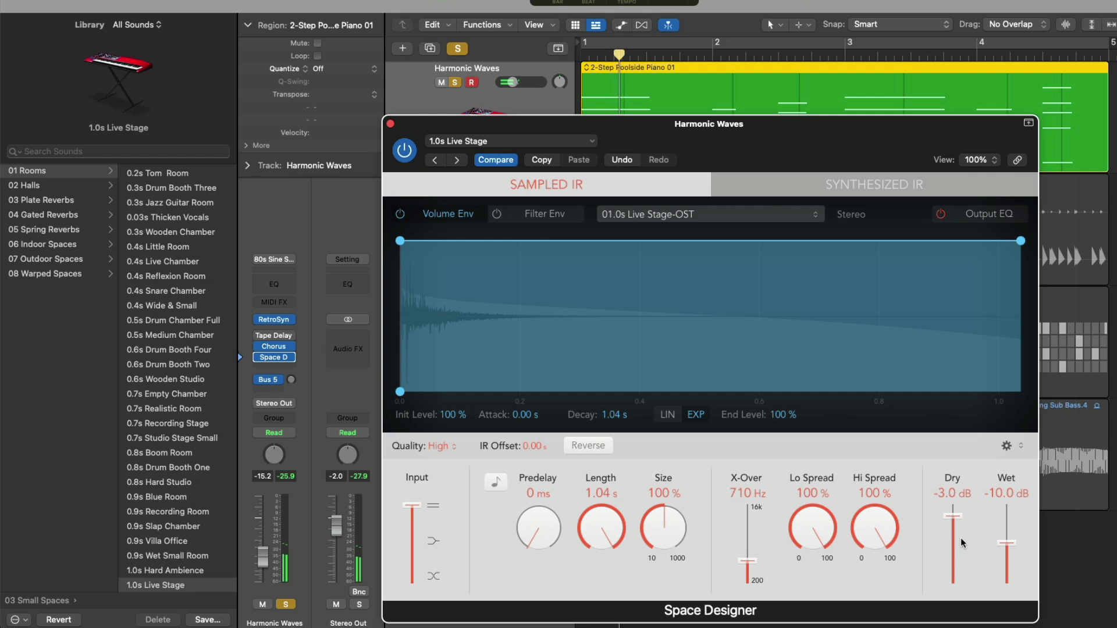
left_click_drag(1006, 543, 1007, 503)
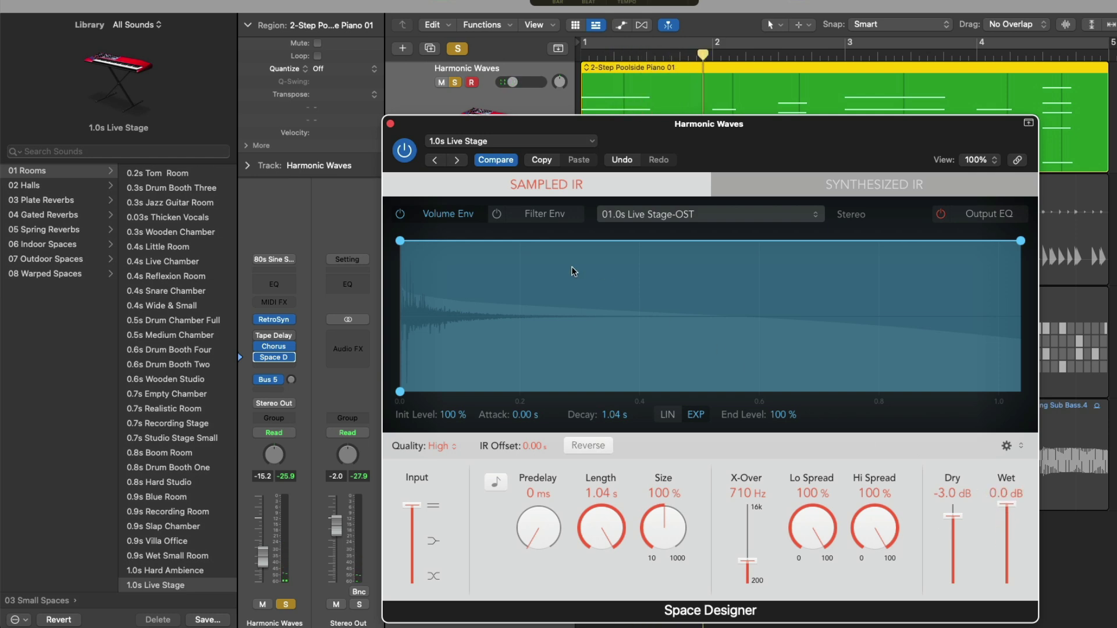
left_click(390, 124)
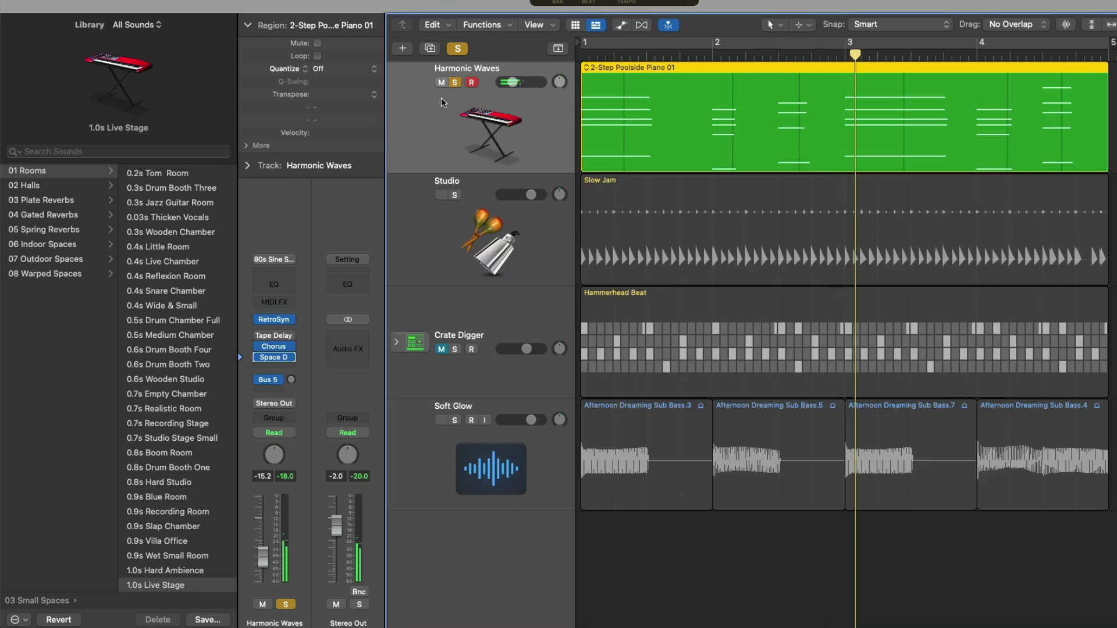
left_click(453, 82)
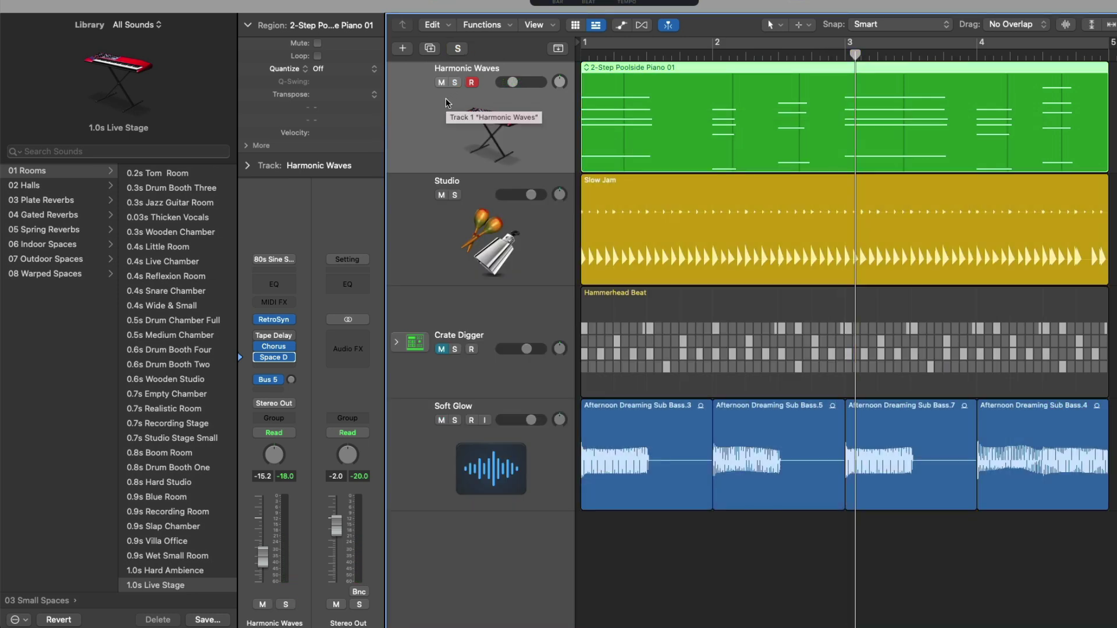
Solo Soft Glow and audition its Compressor with the 06 Compressor By Type > FET Bass preset.
left_click(452, 442)
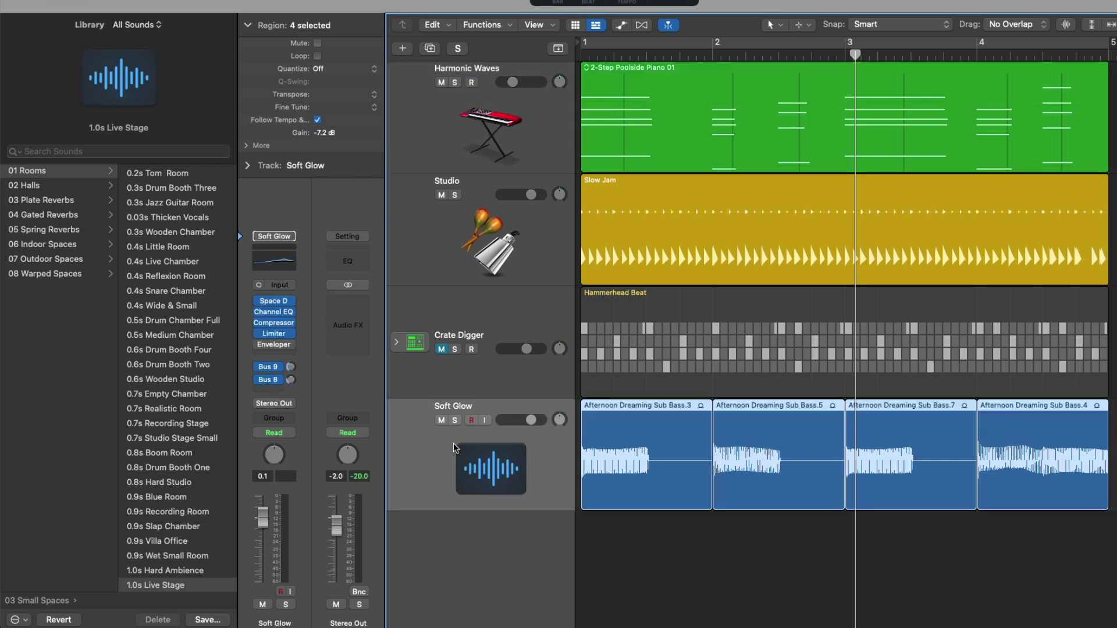
left_click(455, 421)
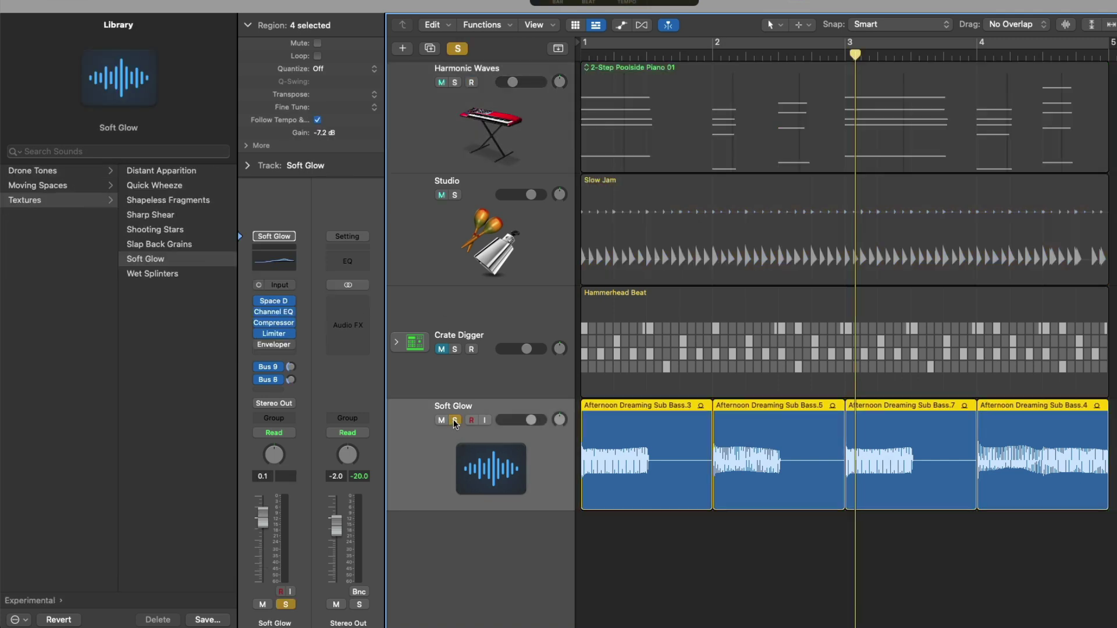
key("Return")
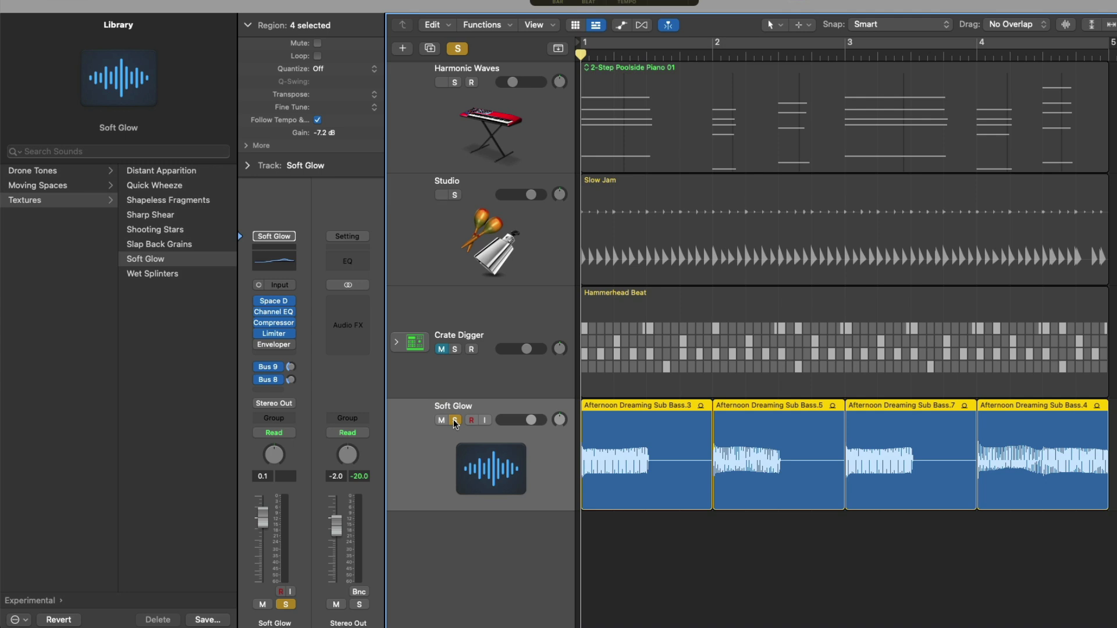
left_click(244, 322)
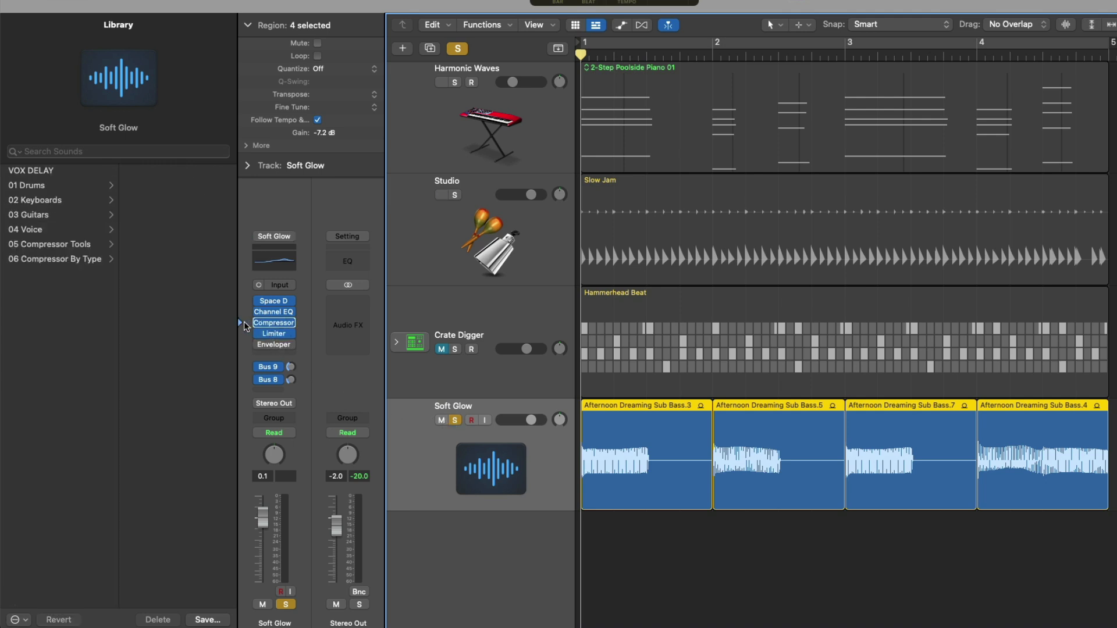
left_click(88, 259)
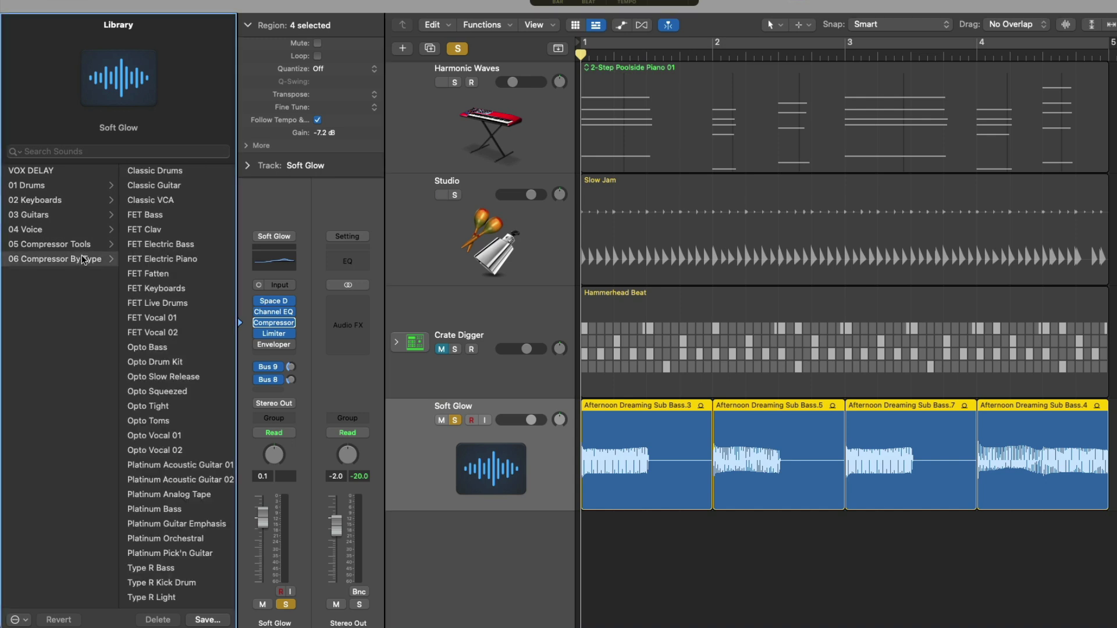
left_click(145, 215)
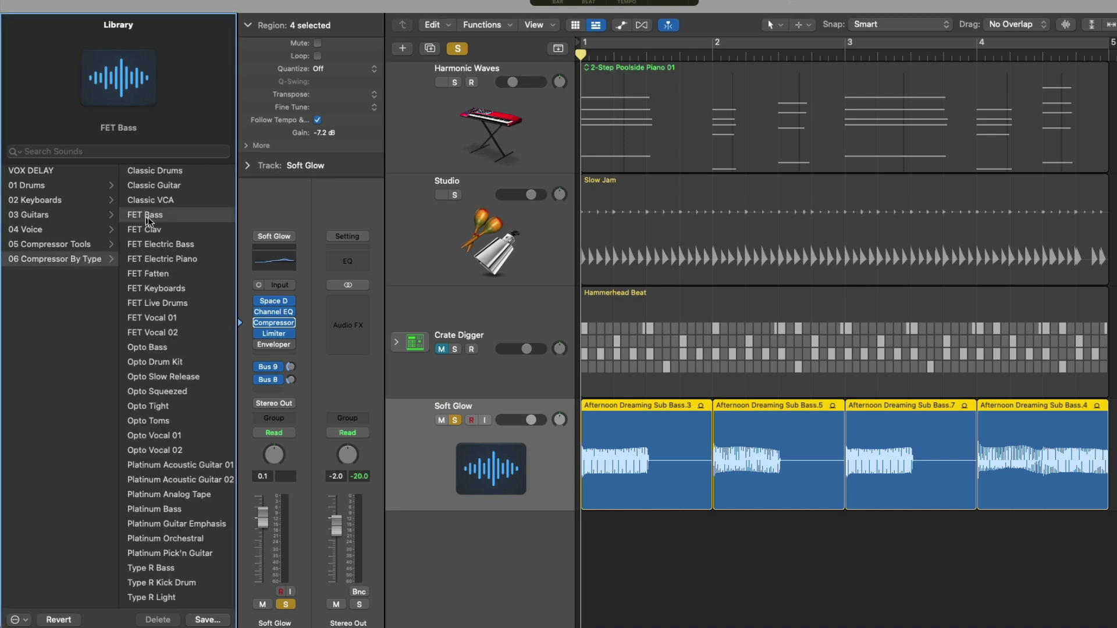
key("space")
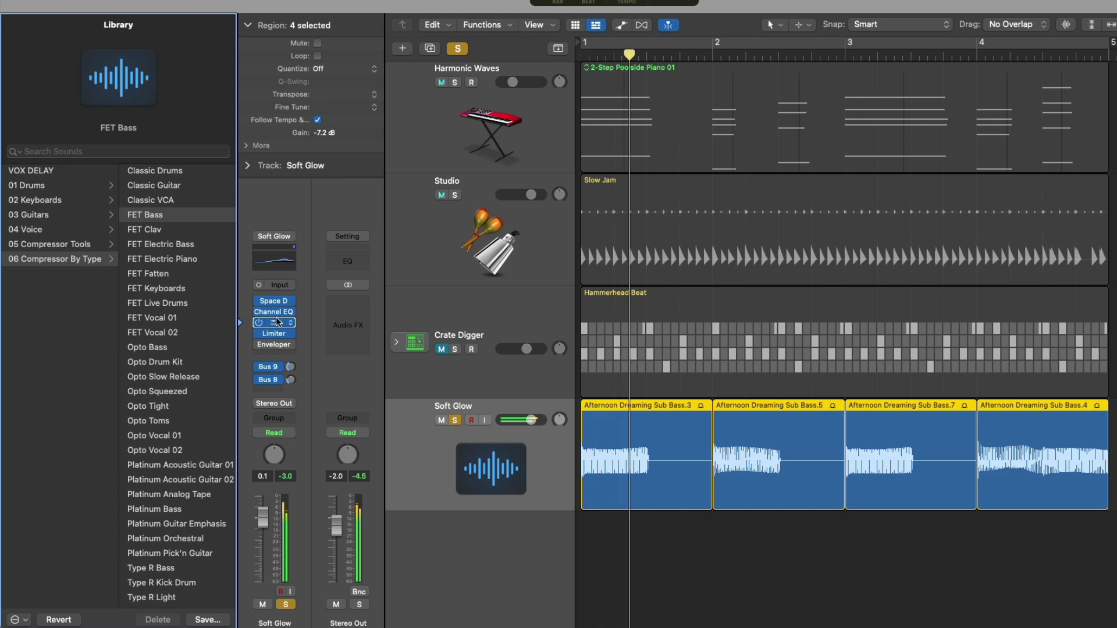
Pull the compressor threshold to about -32.5 dB, then load the Opto Bass preset and close the window.
left_click(277, 323)
left_click(277, 324)
left_click(277, 323)
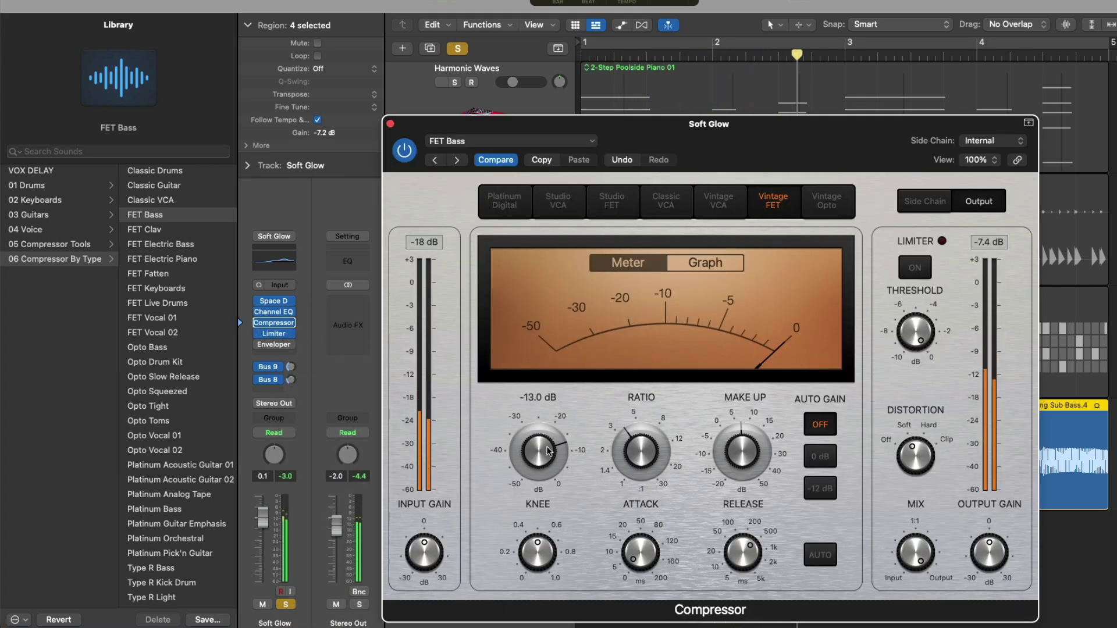
left_click_drag(538, 454, 549, 513)
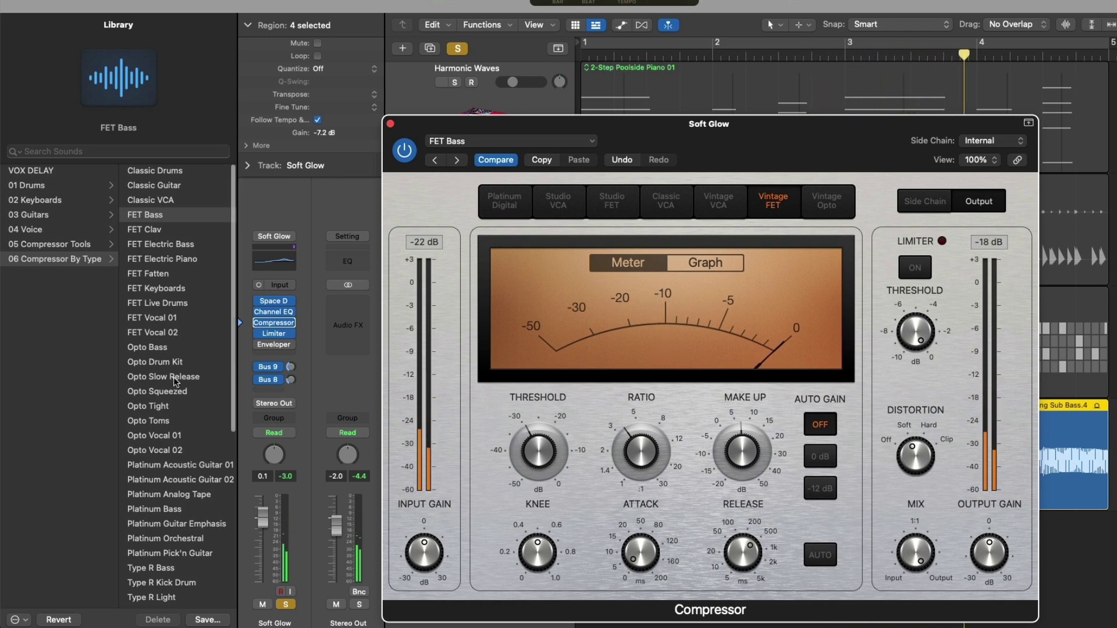
left_click(170, 348)
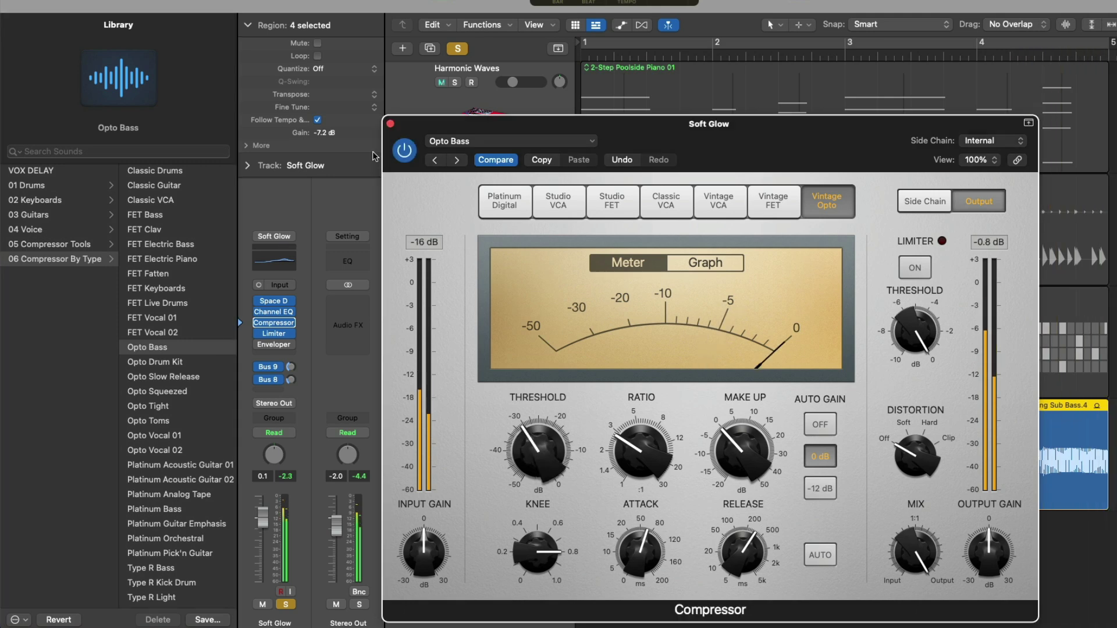
left_click(391, 124)
Unsolo Soft Glow, add an Arpeggiator MIDI effect to Harmonic Waves, and solo that track.
left_click(455, 420)
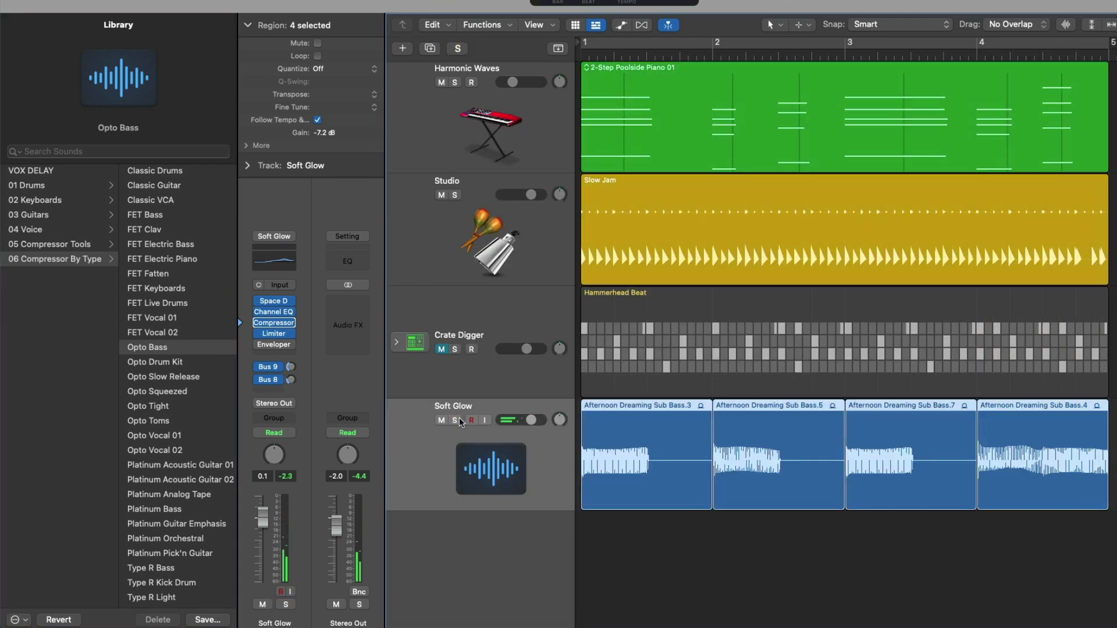
left_click(468, 146)
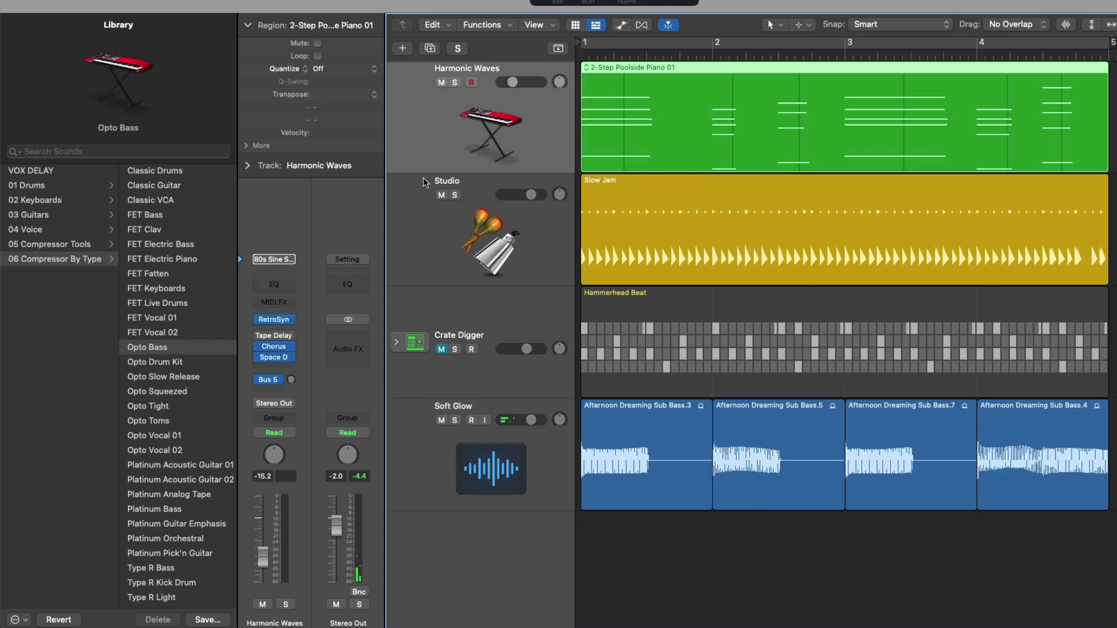
left_click(291, 303)
left_click(291, 322)
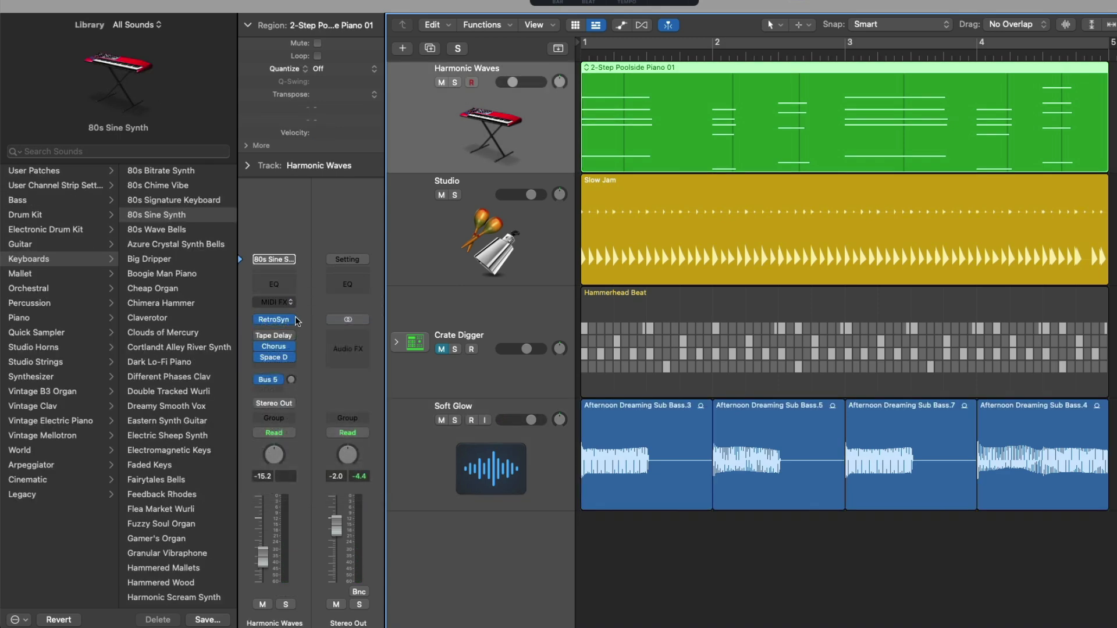
left_click(454, 83)
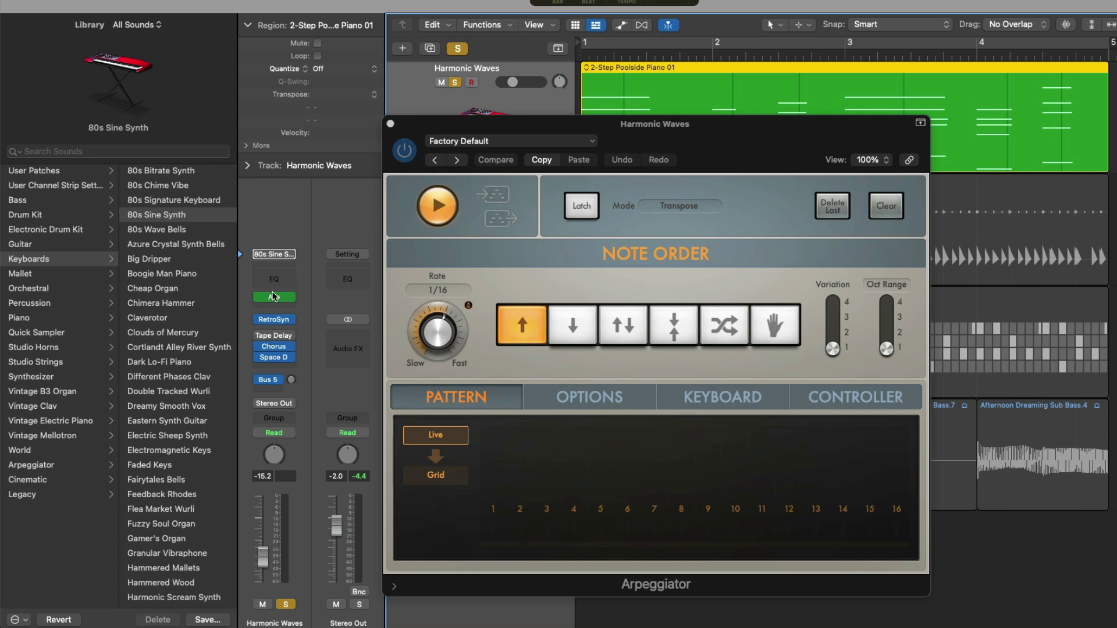
Audition the Bouncing Funk preset, then settle on Complex Chord Groove 02 and close the Arpeggiator.
left_click(243, 299)
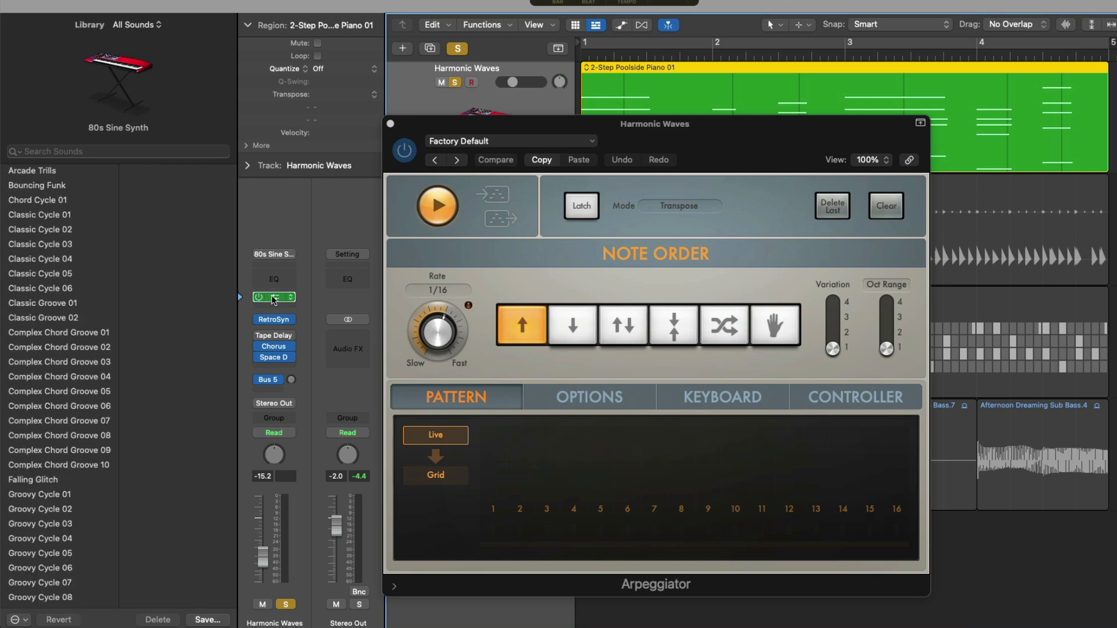
key("space")
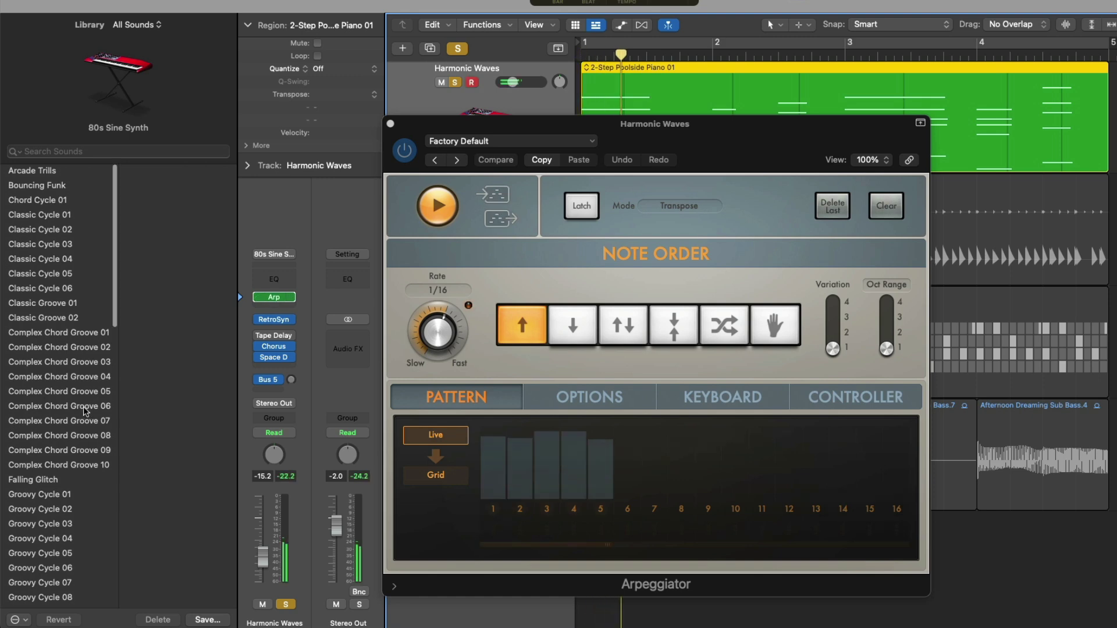
left_click(54, 187)
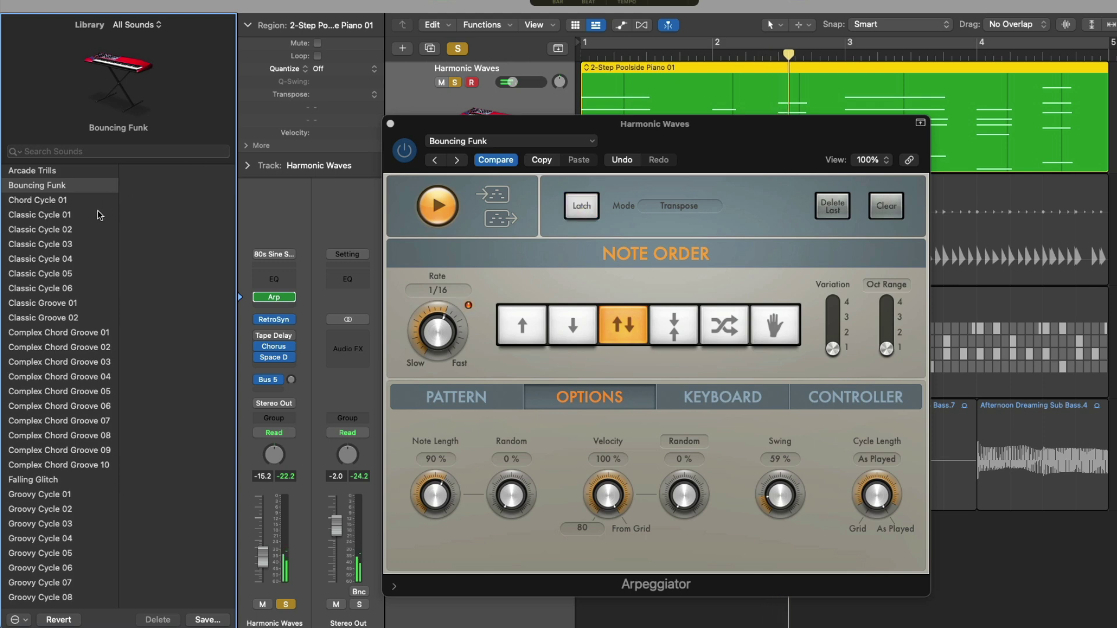
left_click(56, 347)
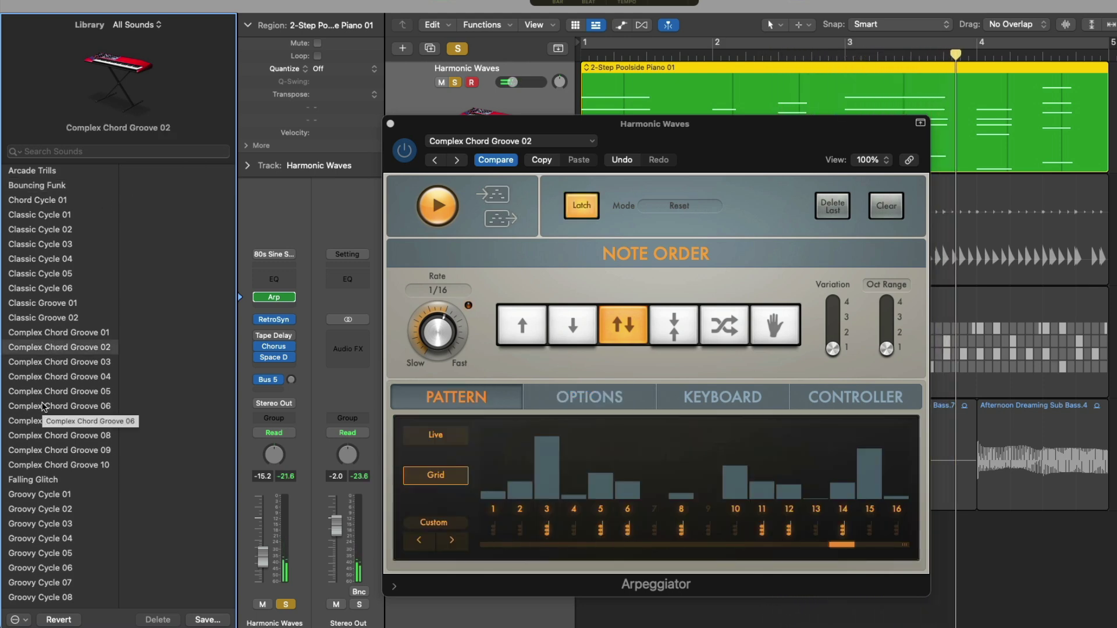
left_click(390, 123)
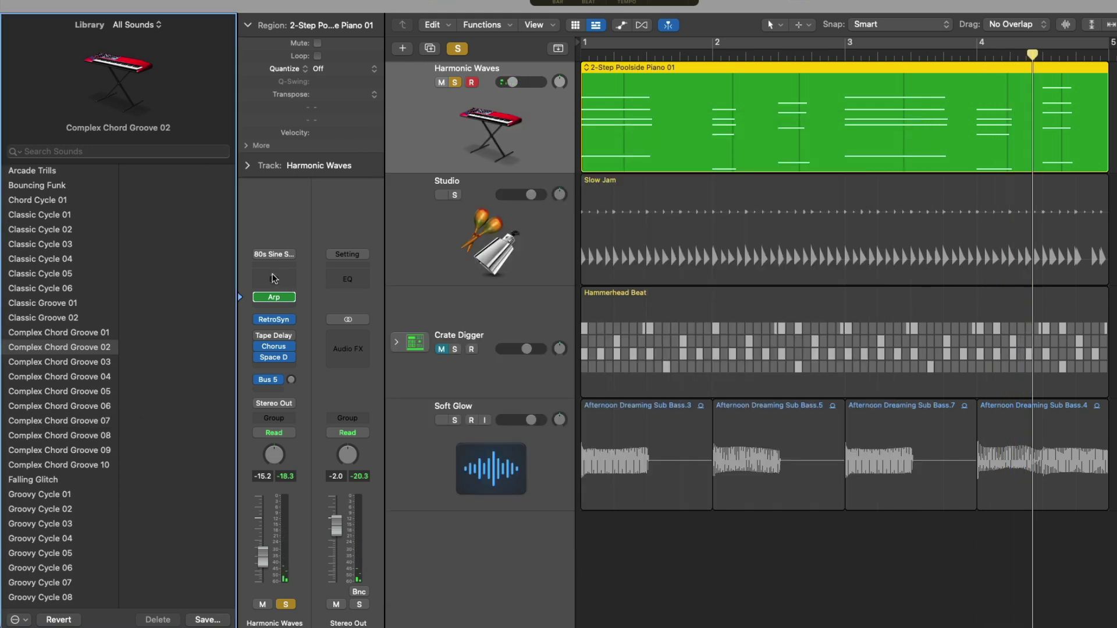
left_click(242, 257)
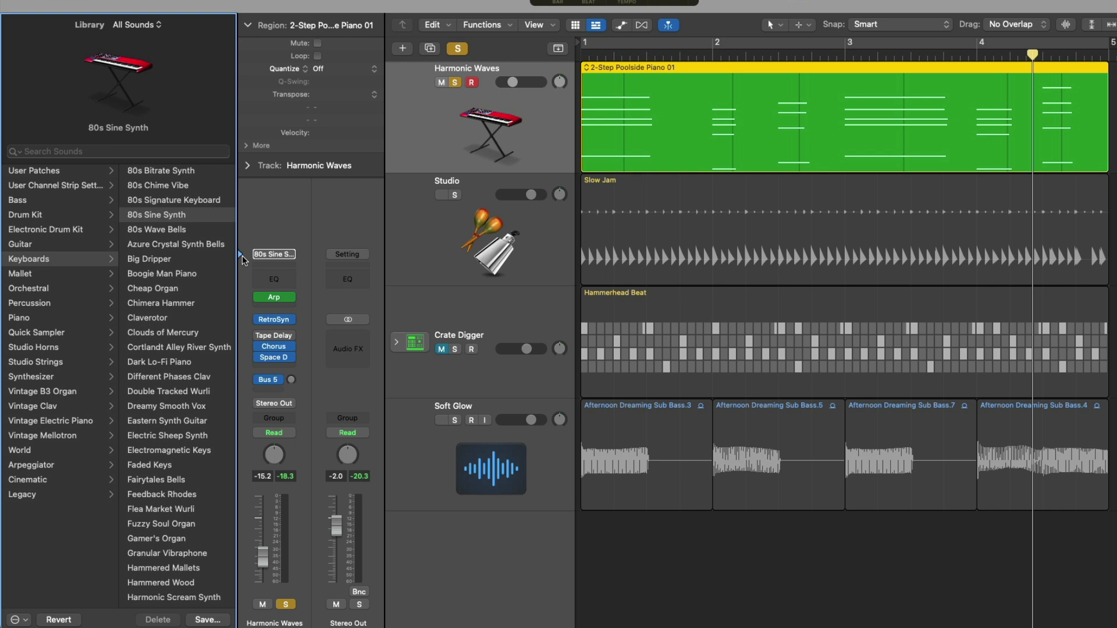
Unsolo Harmonic Waves, apply Factory > Top 40 to Stereo Out, and play from the start.
left_click(454, 83)
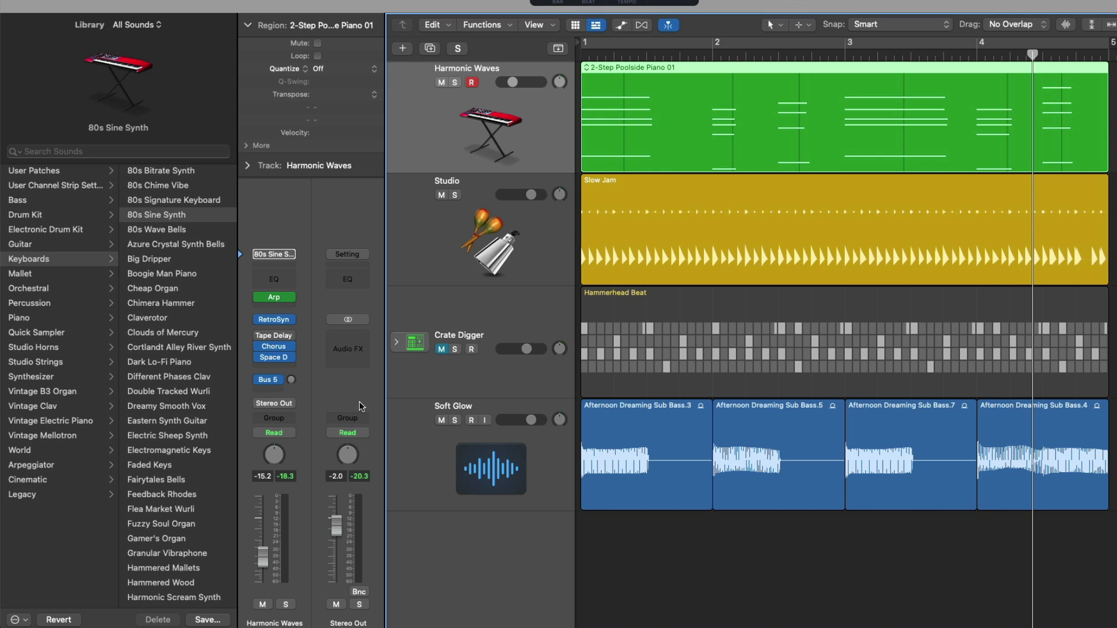
left_click(318, 253)
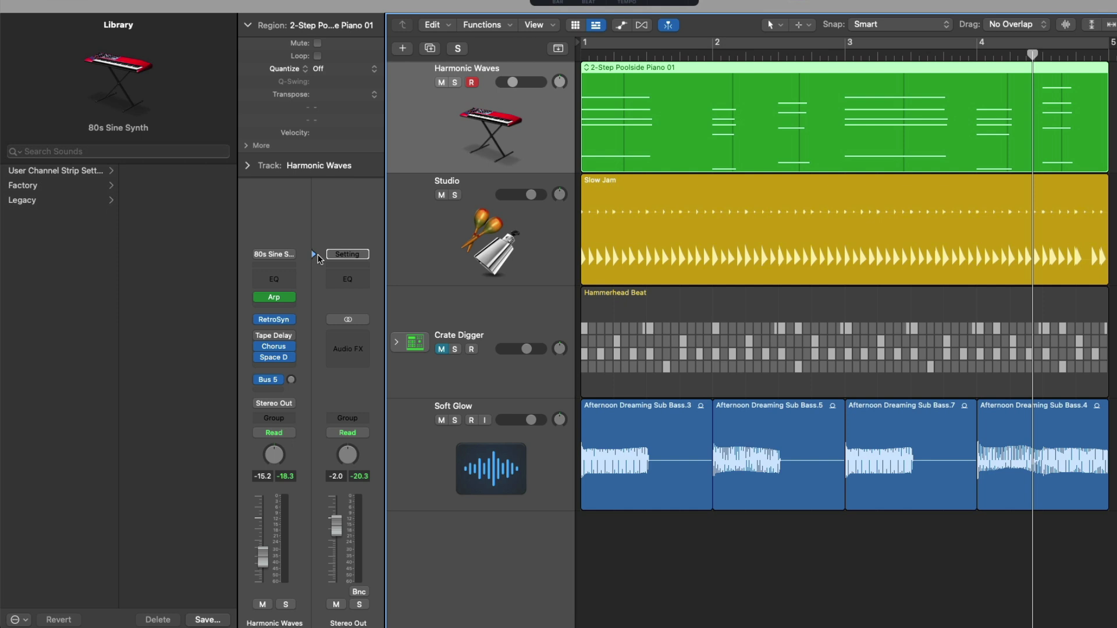
left_click(84, 187)
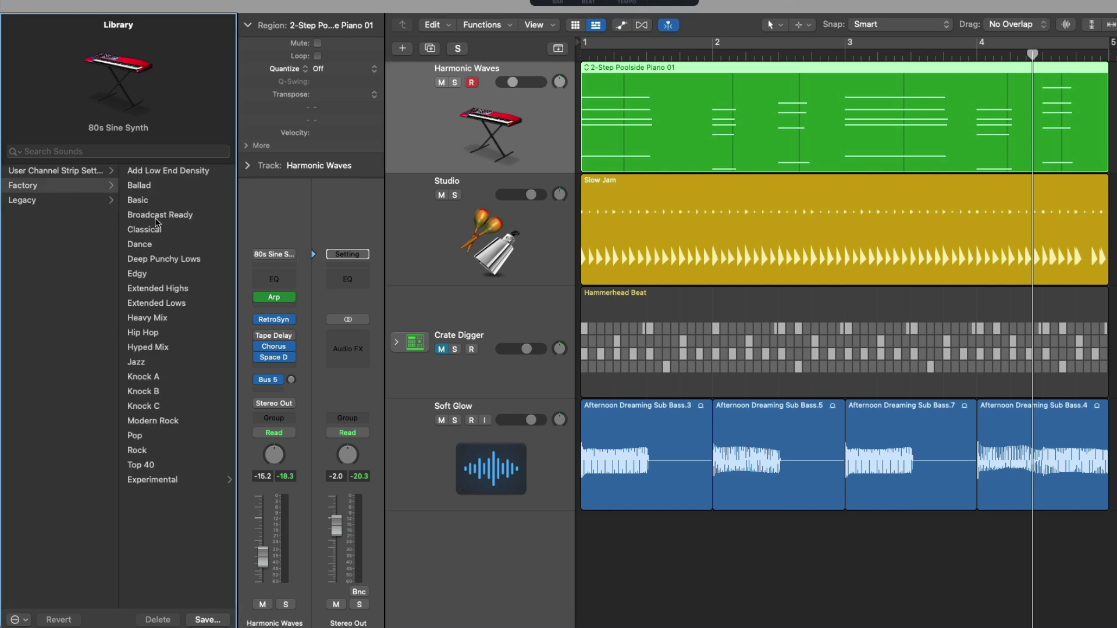
left_click(165, 466)
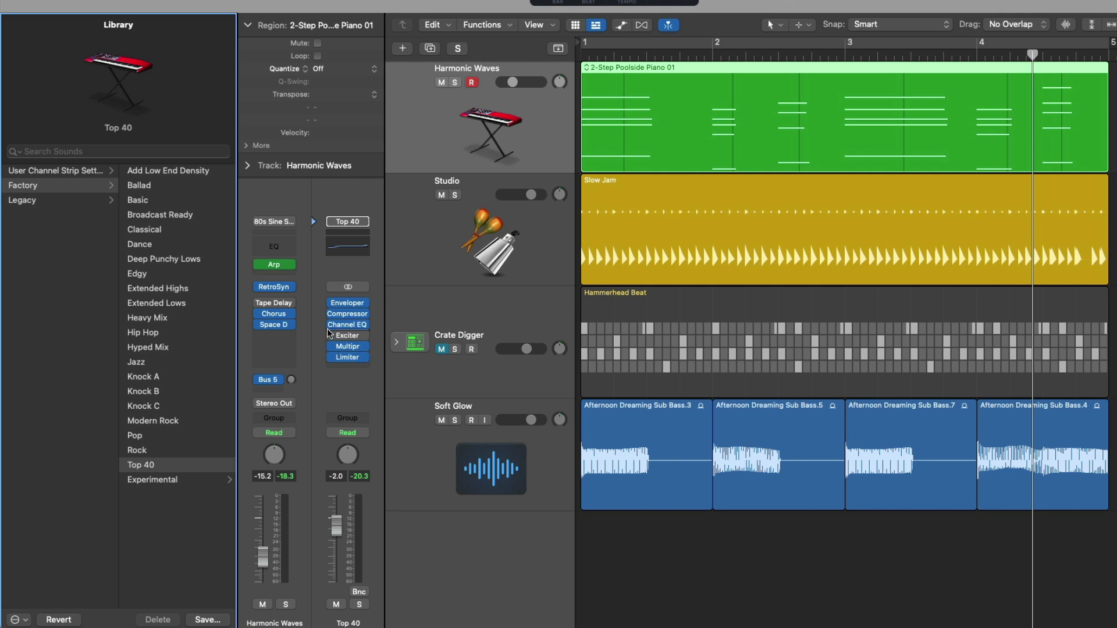
key("Return")
key("space")
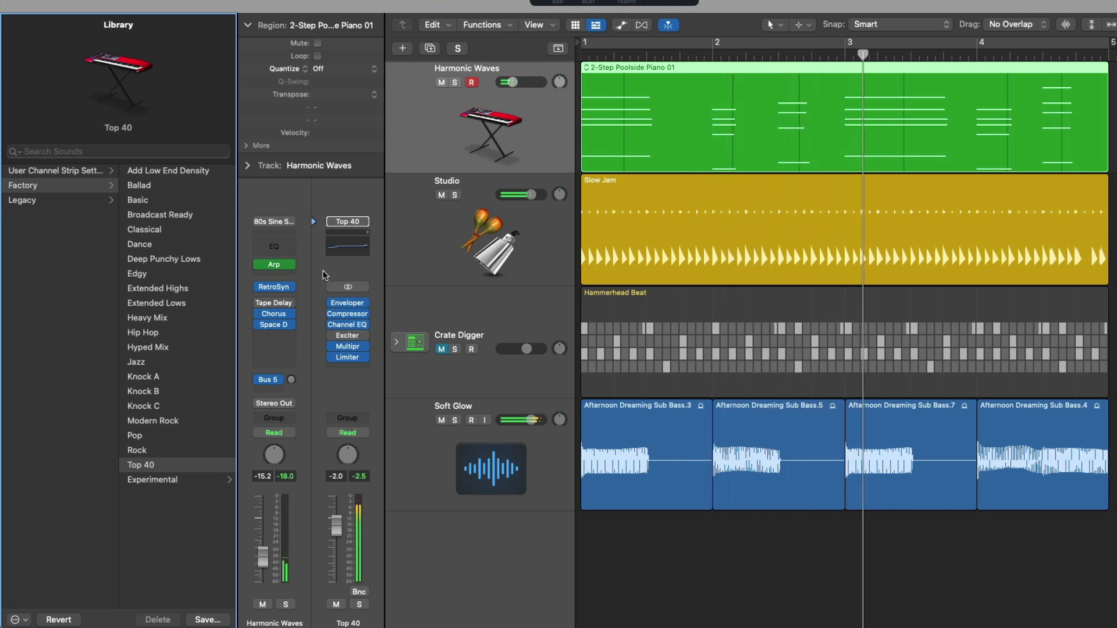
Load the Large Plate > 4.4s Big Plate reverb on the Bus 5 aux.
left_click(278, 381)
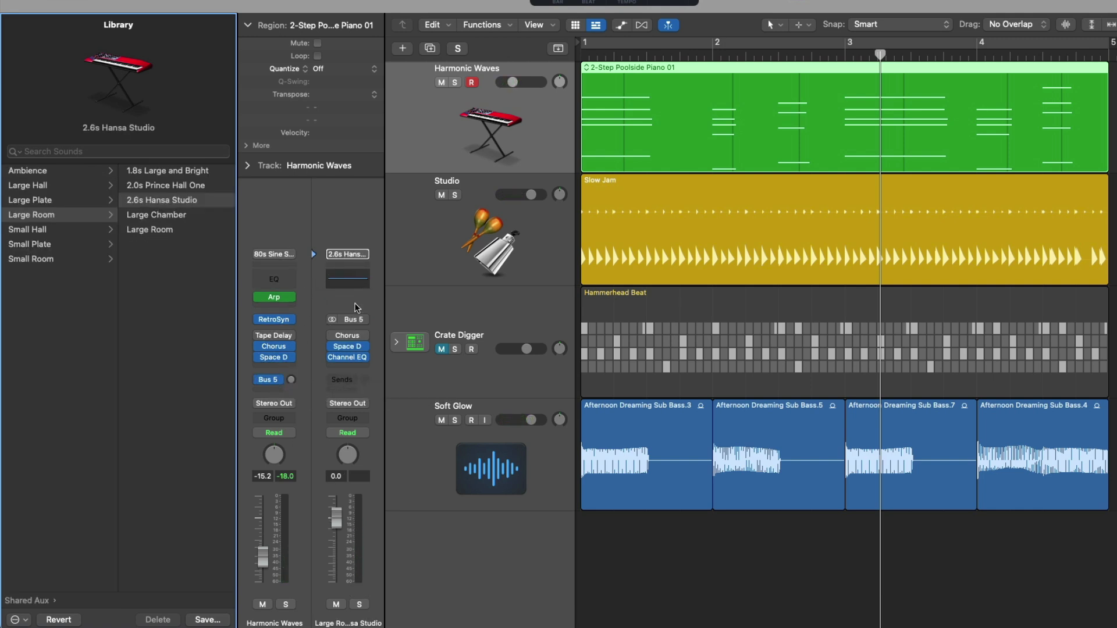
mouse_move(279, 381)
scroll(114, 254, "left", 5)
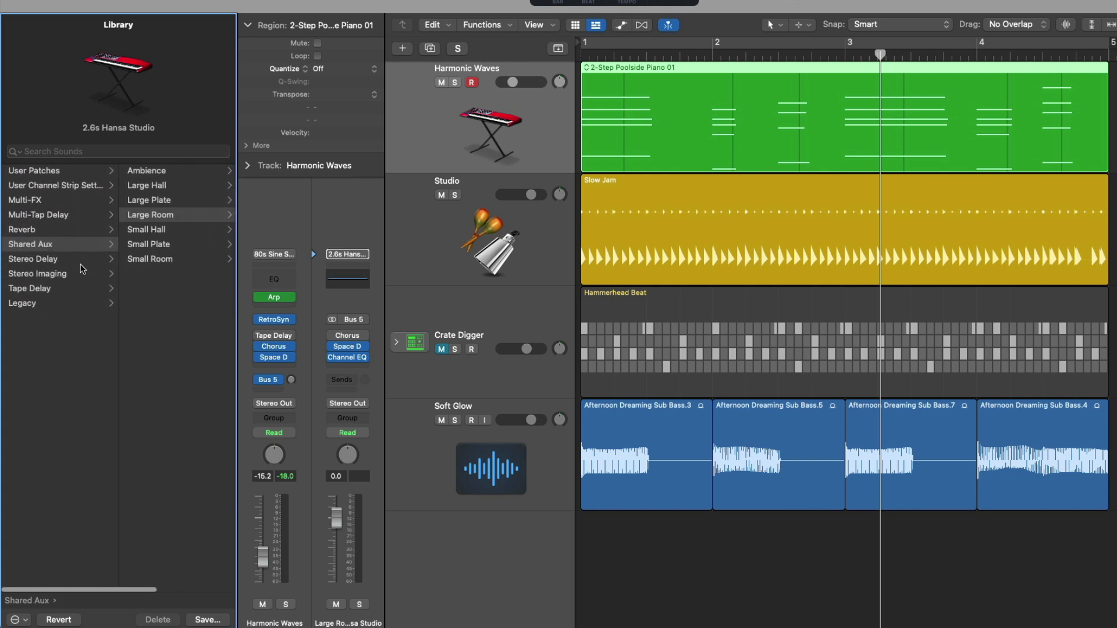
left_click(131, 217)
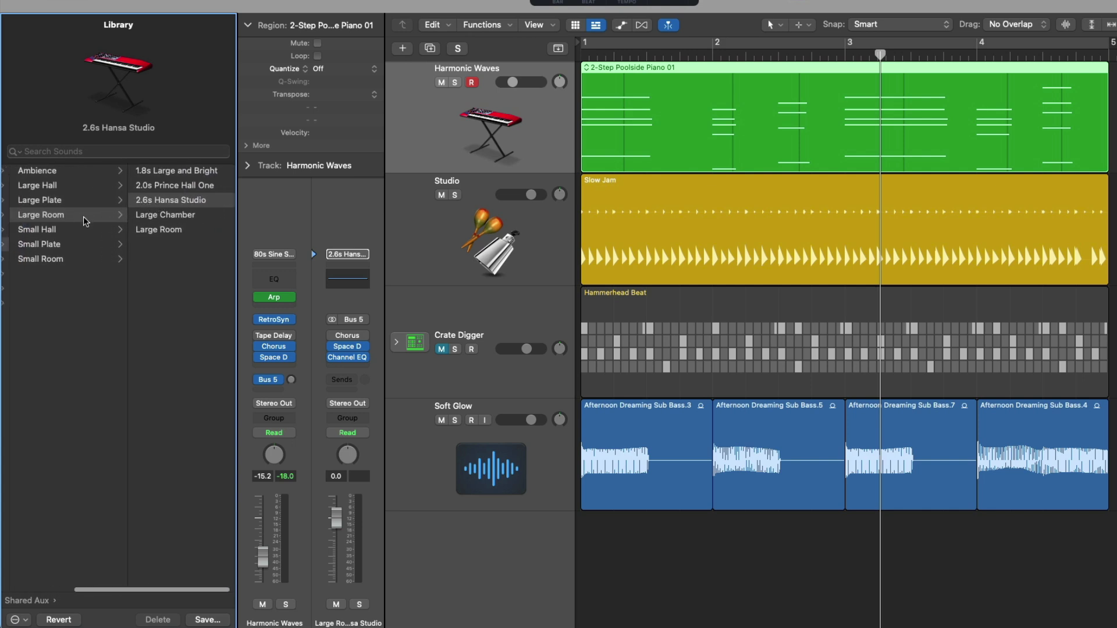
left_click(85, 201)
left_click(145, 200)
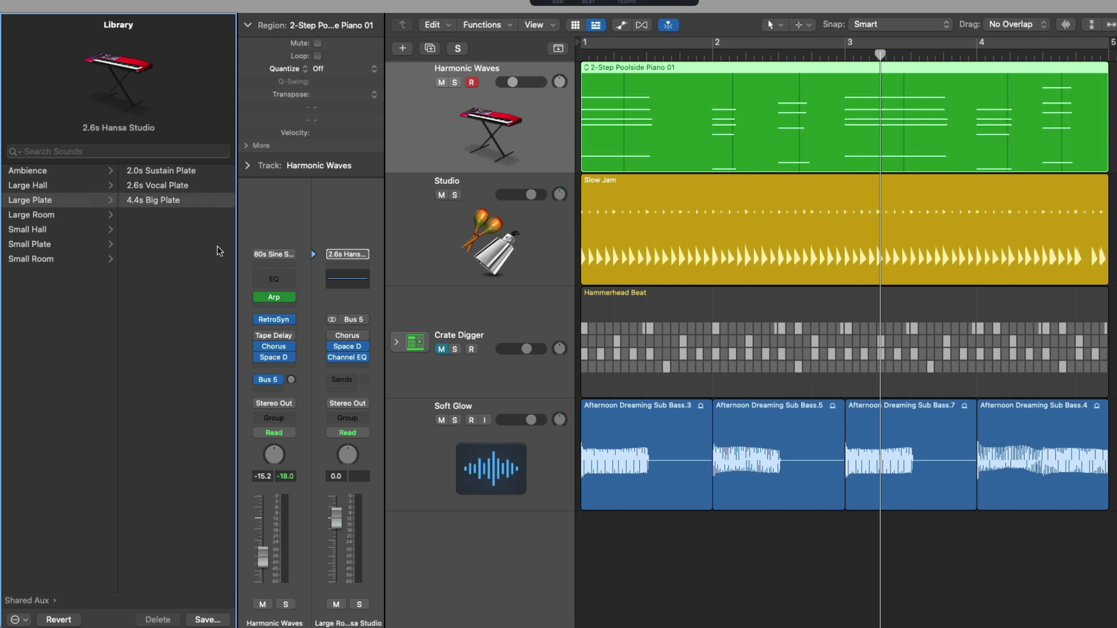
Play Harmonic Waves soloed, lower the 4.4s Big Plate return fader, then unsolo and stop at bar 1.
left_click(285, 604)
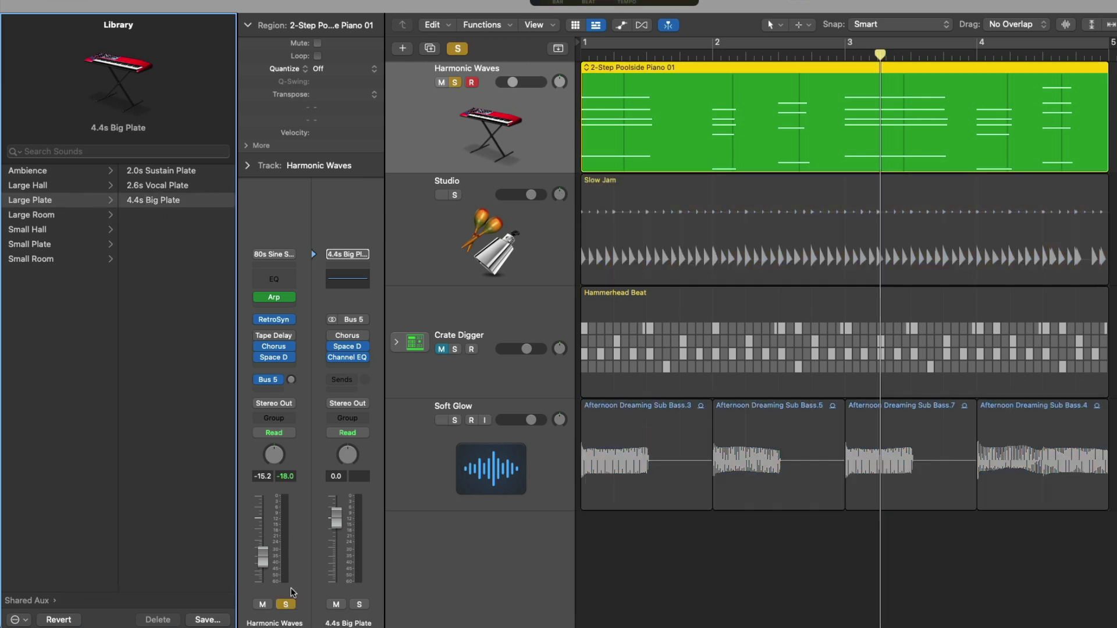
left_click(291, 380, "alt")
key("Return")
key("space")
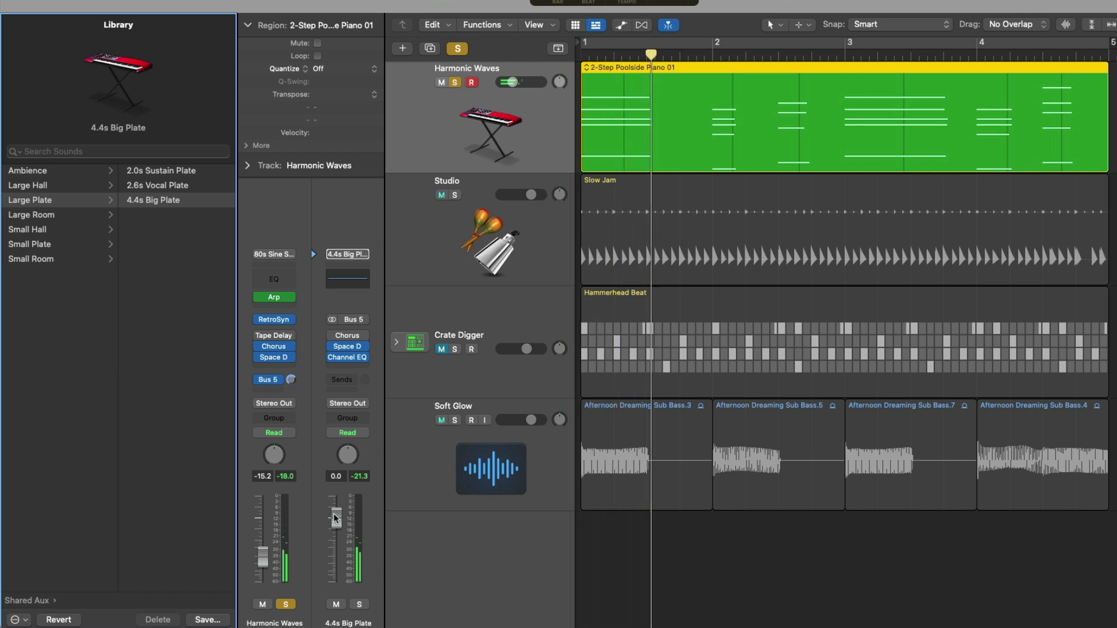
left_click_drag(336, 527, 327, 565)
key("s")
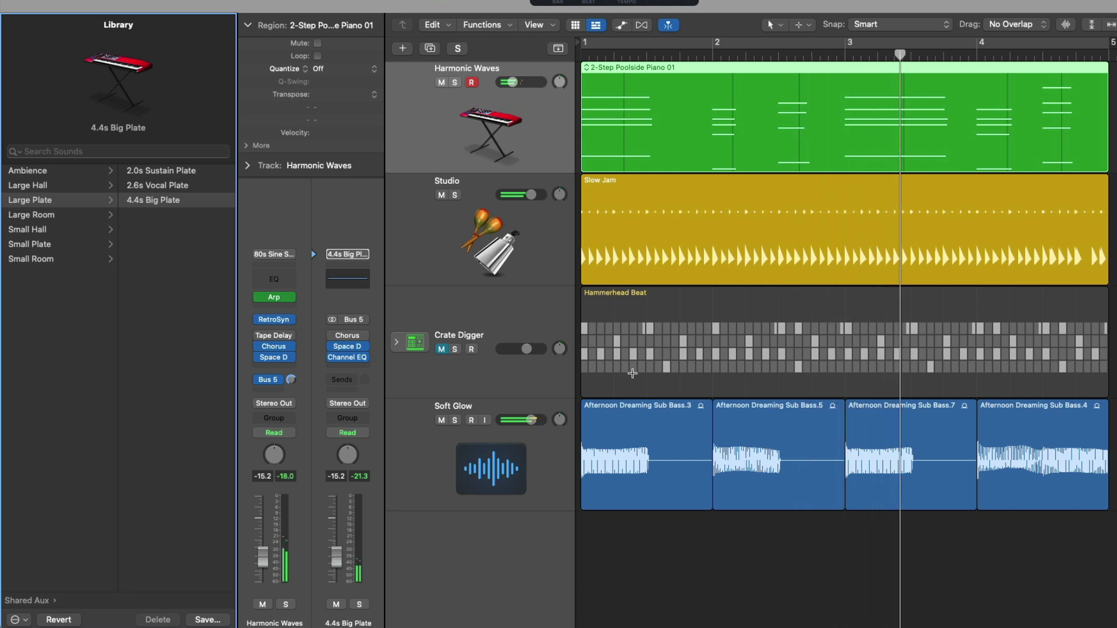
key("space")
key("Return")
left_click(527, 107)
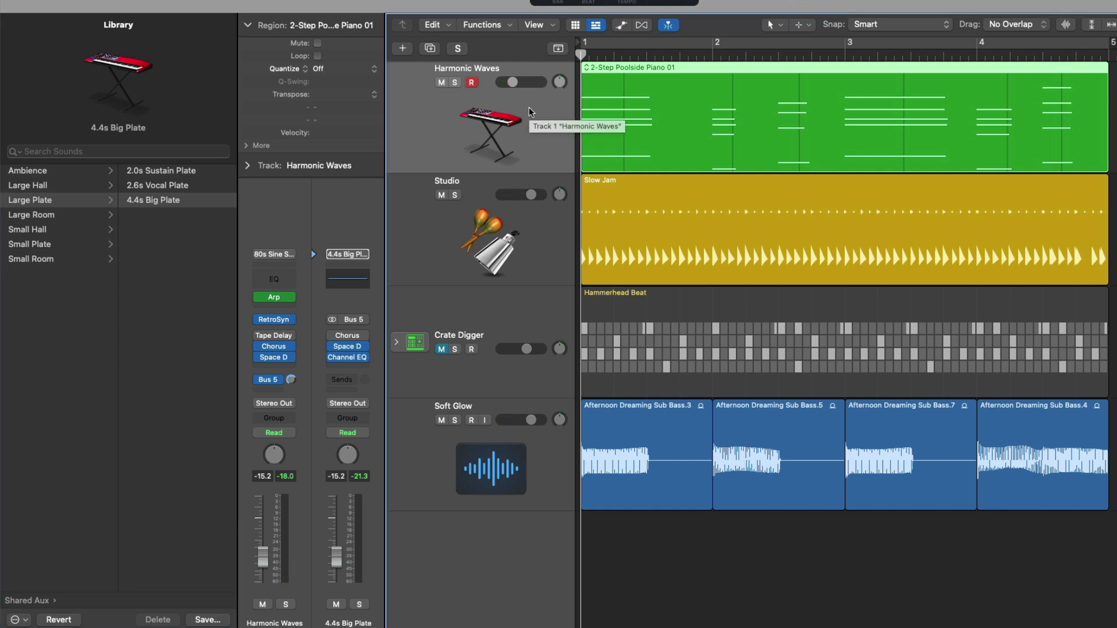
Show Harmonic Waves' 80s Sine Synth patch in the Library, then open, move and close the Arpeggiator window.
left_click(246, 258)
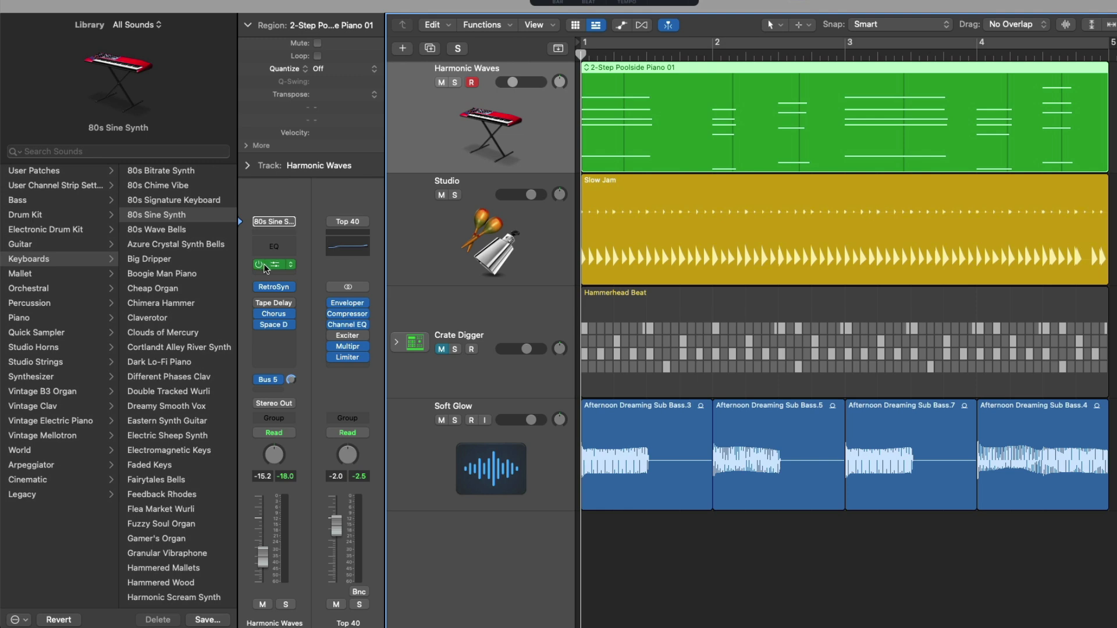
left_click(270, 266)
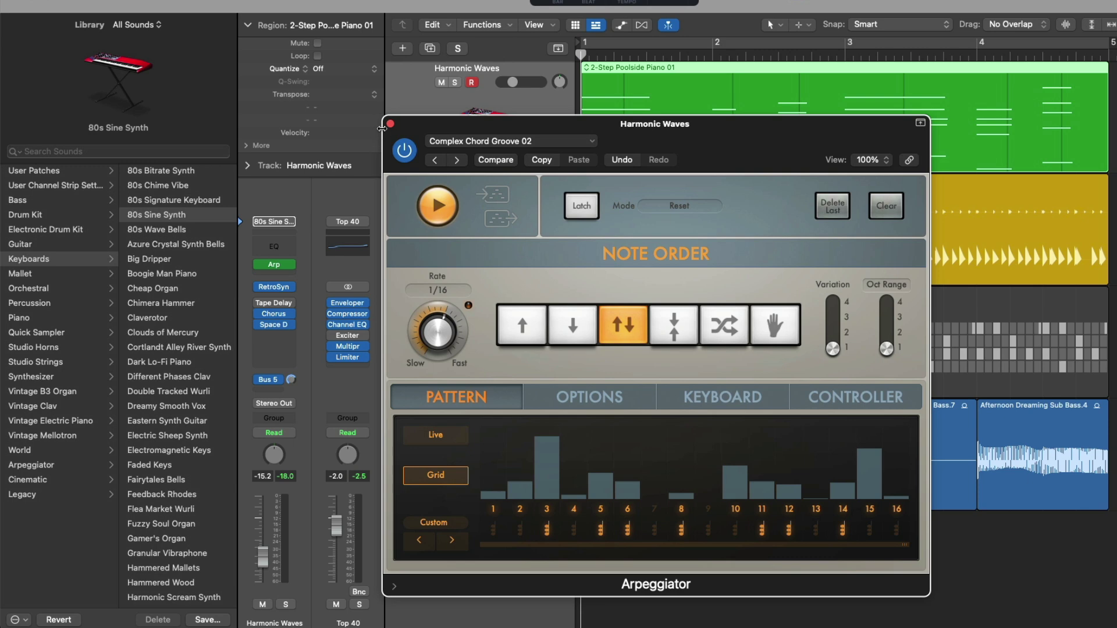
left_click(409, 127)
left_click_drag(409, 128, 414, 160)
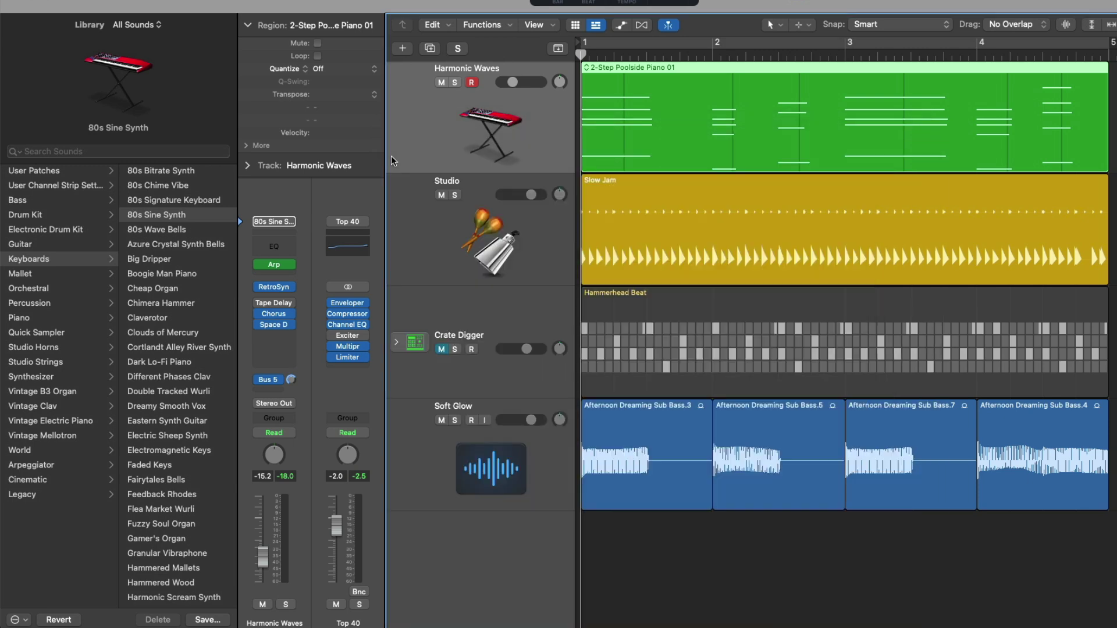
left_click(396, 157)
mouse_move(280, 286)
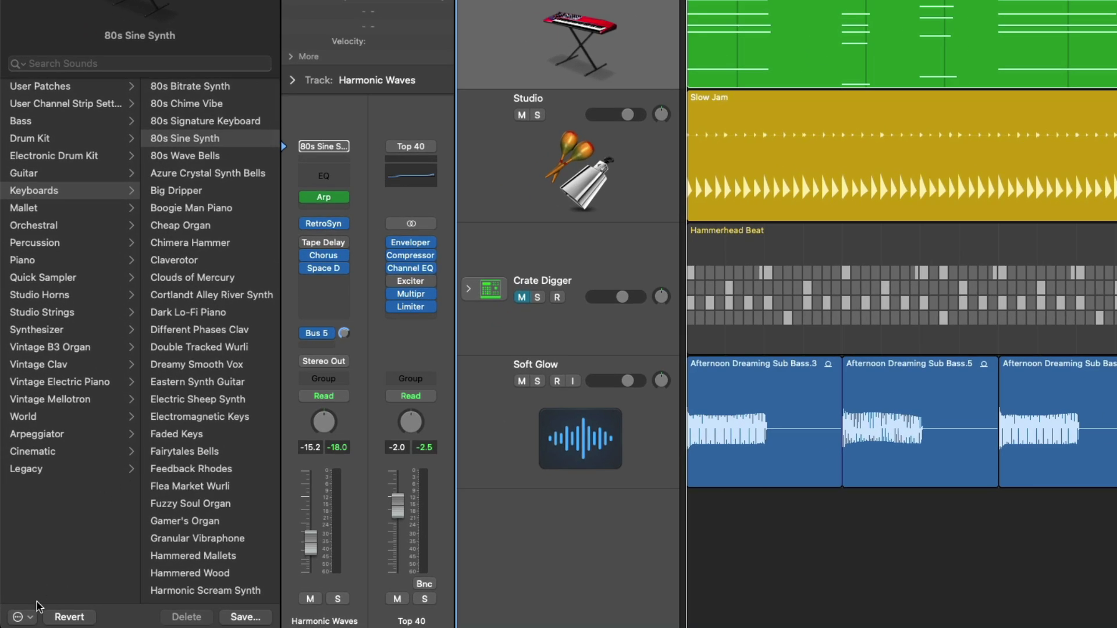
Enable patch merging with MIDI effects and instruments, try Dark Lo-Fi Piano, then undo it.
left_click(31, 618)
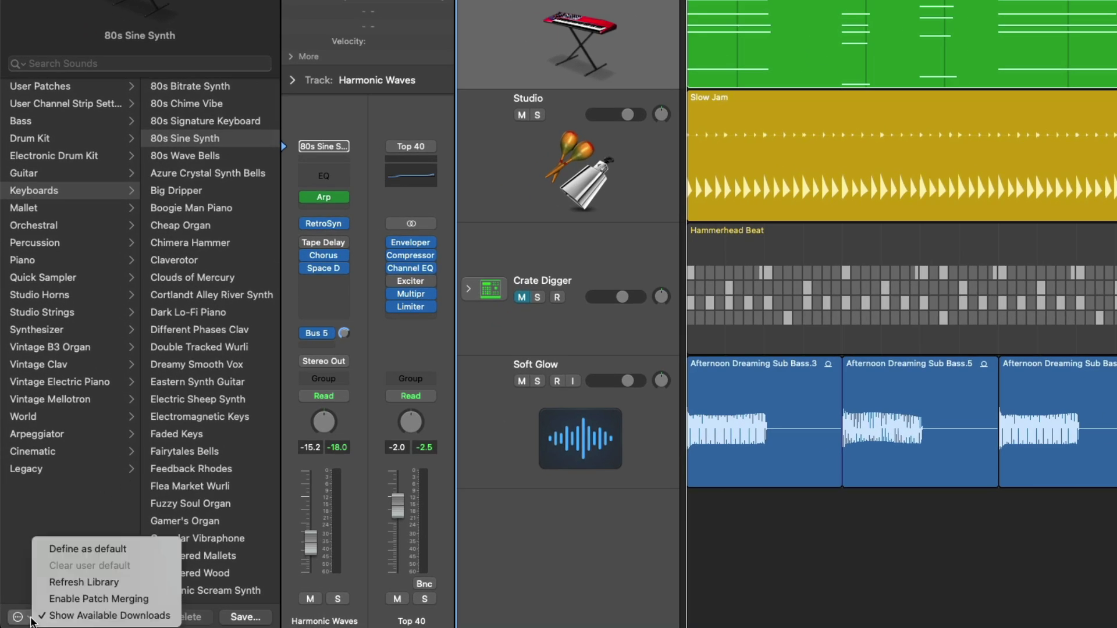
left_click(57, 599)
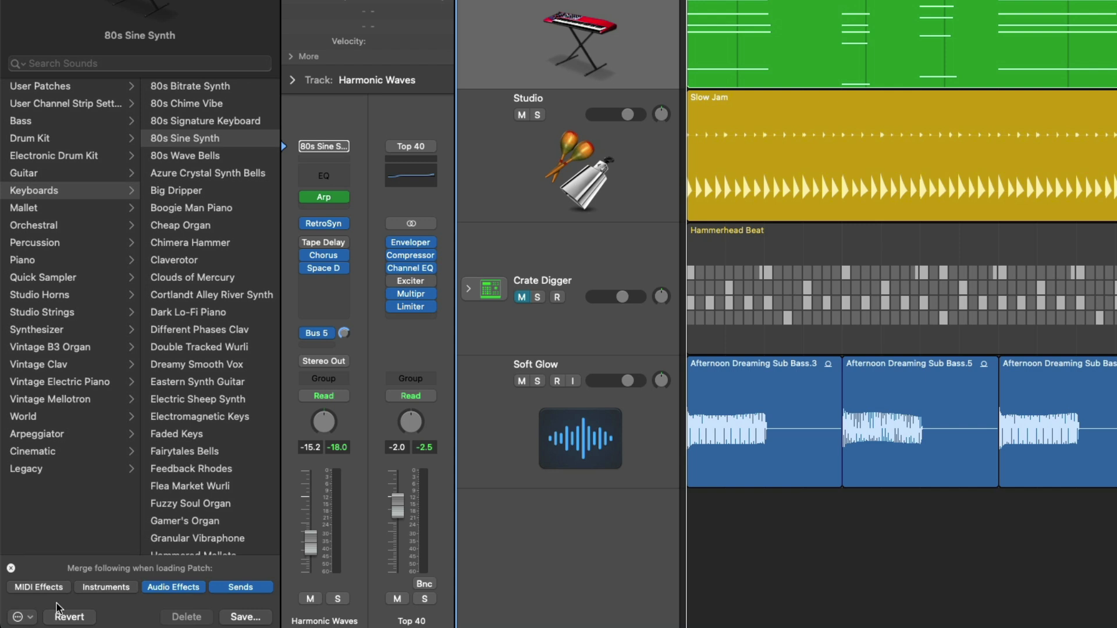
left_click(60, 589)
left_click(97, 589)
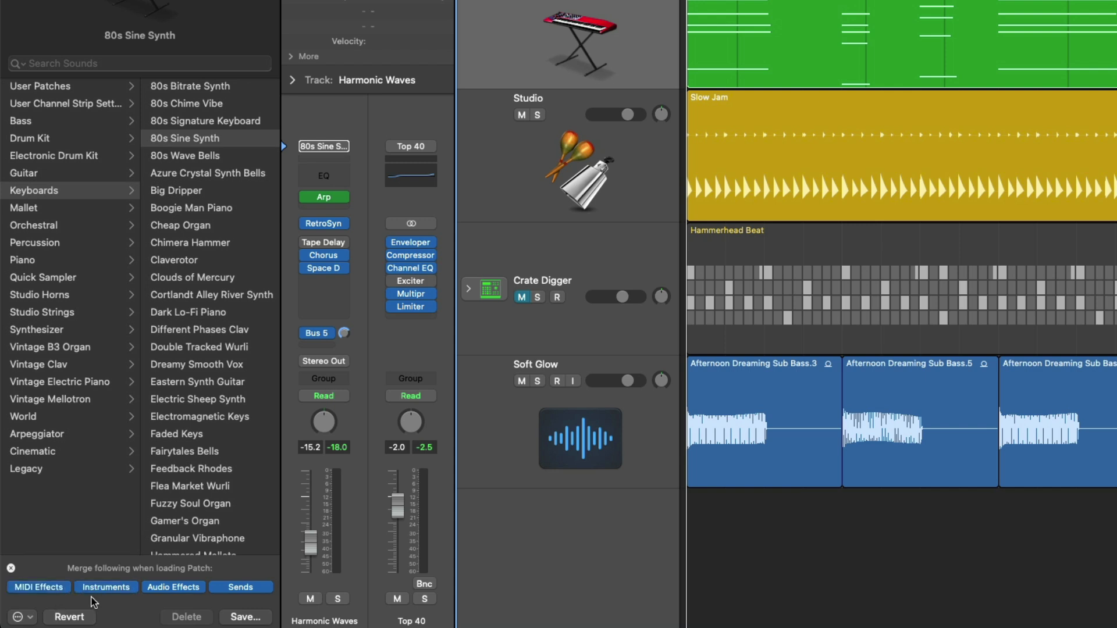
left_click(180, 315)
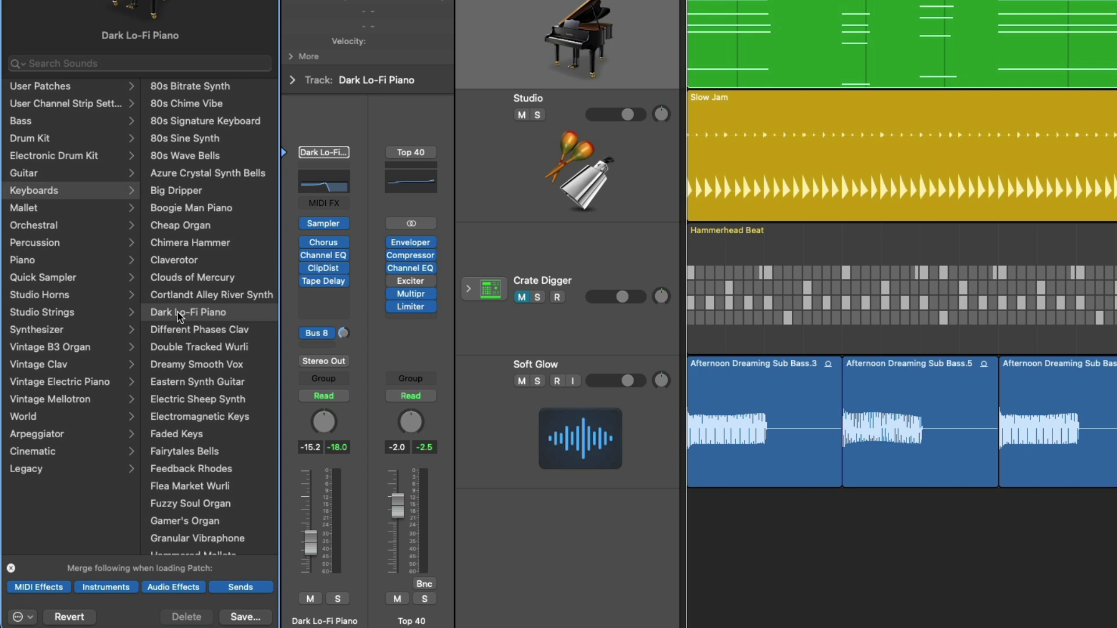
key("super+z")
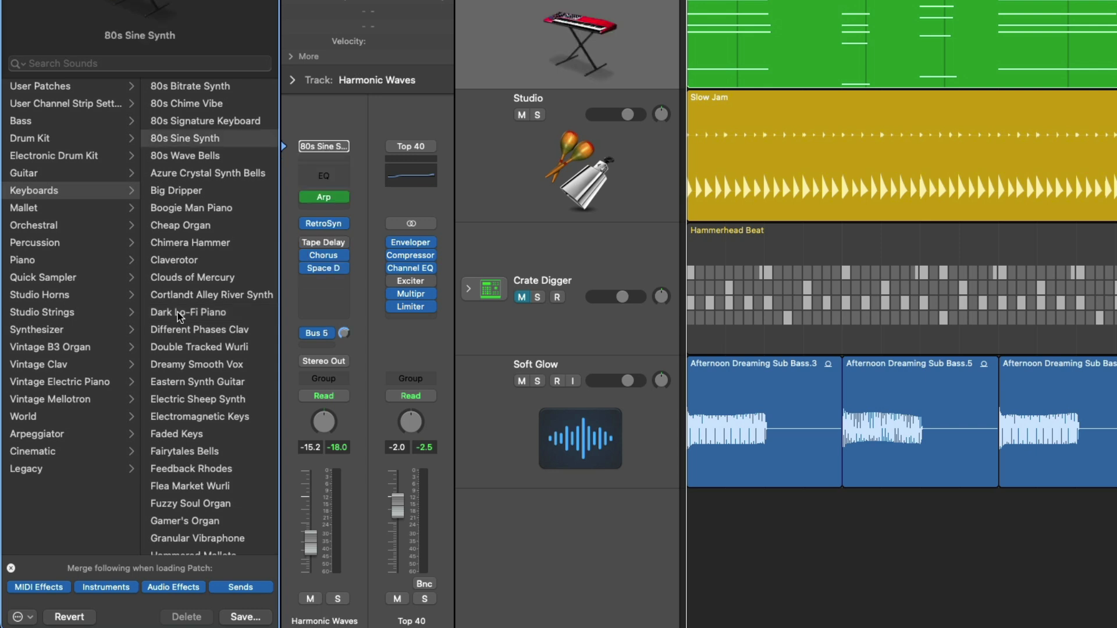
Stop merging MIDI effects and instruments, load Gamer's Organ, and play it.
left_click(42, 592)
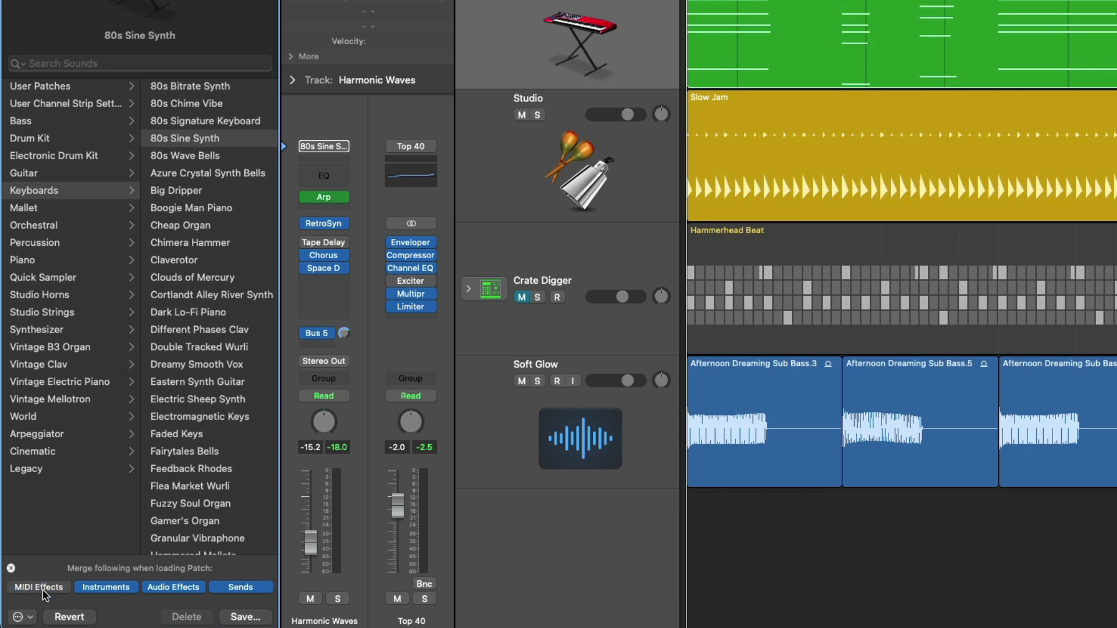
left_click(96, 589)
left_click(204, 523)
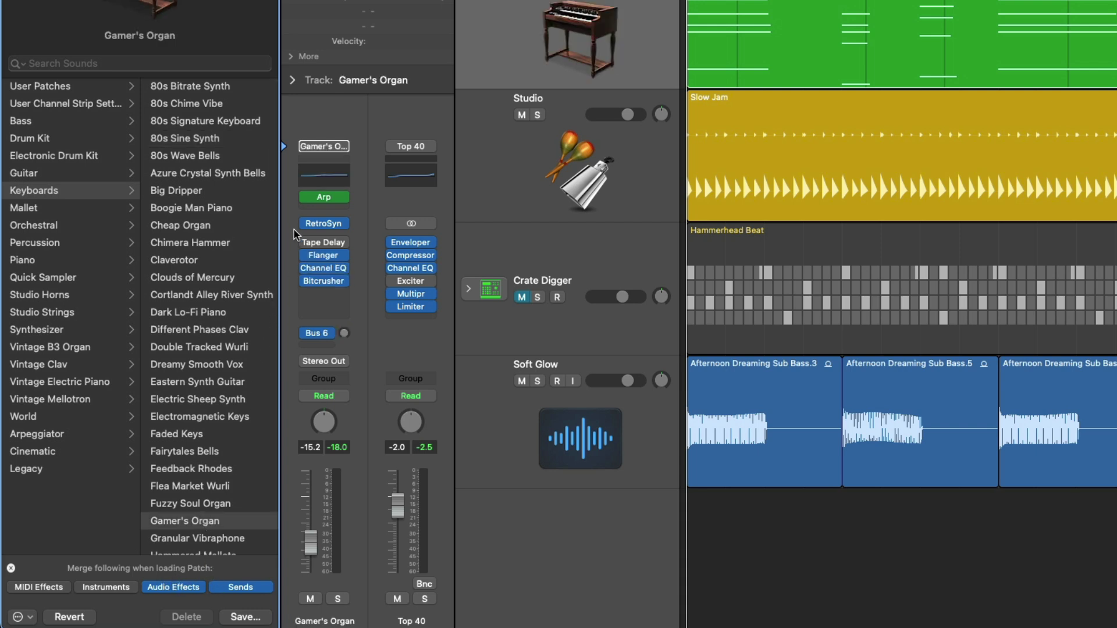
mouse_move(310, 244)
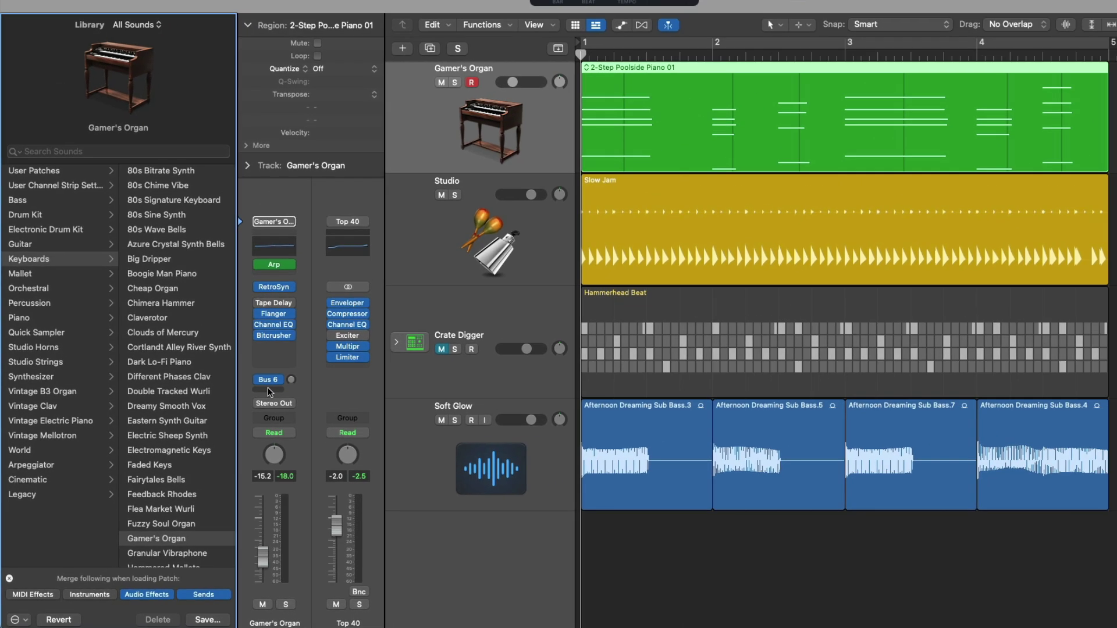
key("space")
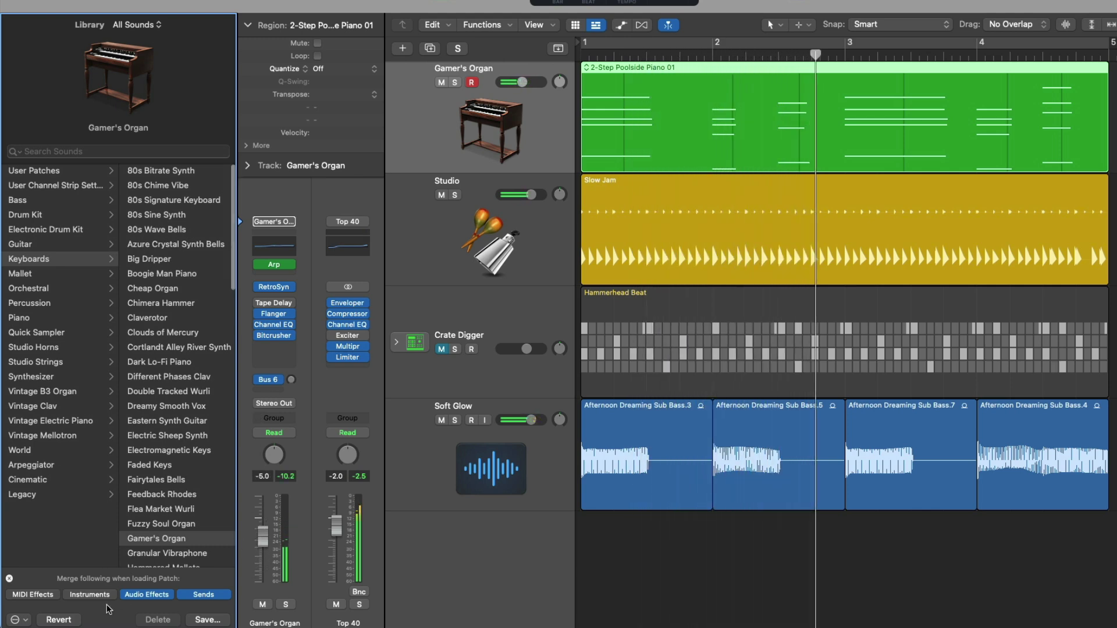
Merge instruments and MIDI effects but not audio effects, then load and audition Granular Vibraphone.
left_click(90, 597)
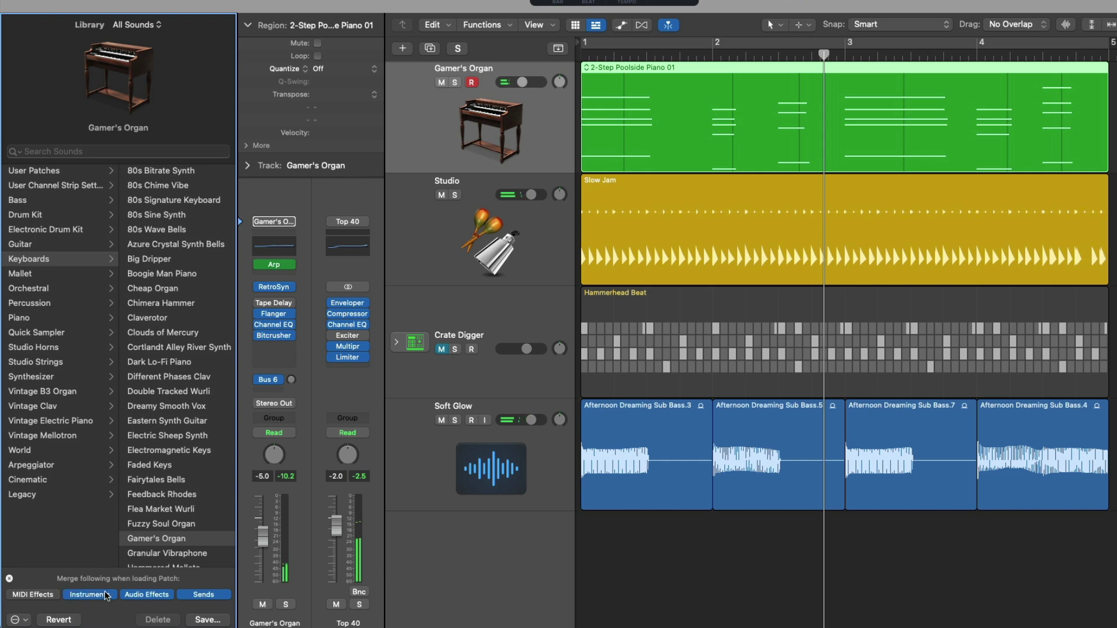
left_click(140, 596)
left_click(33, 595)
scroll(161, 523, "down", 1)
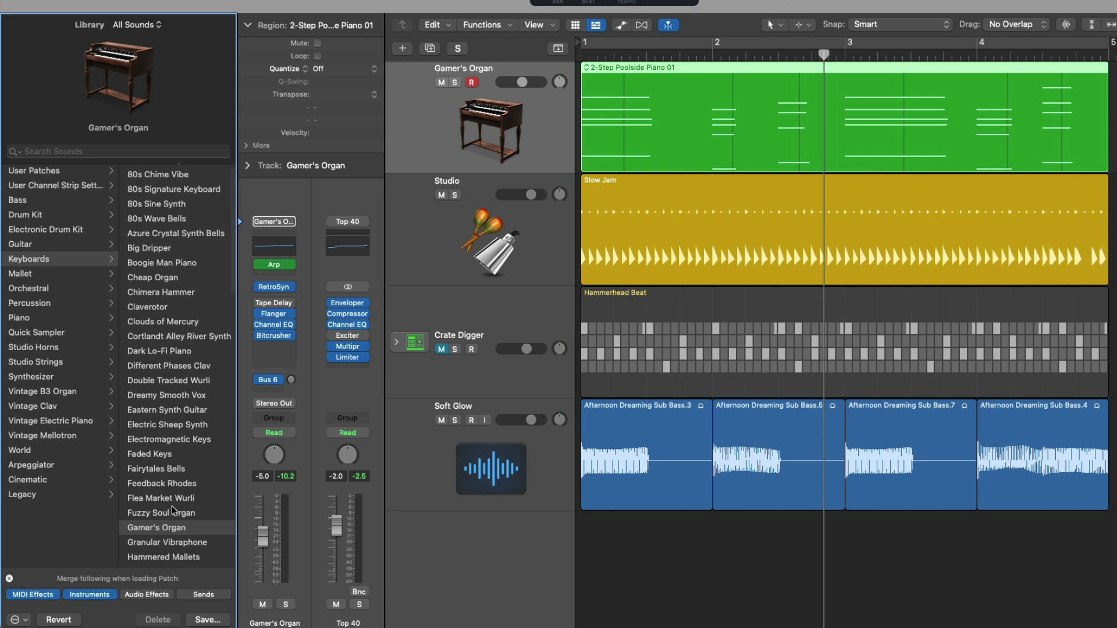
left_click(173, 543)
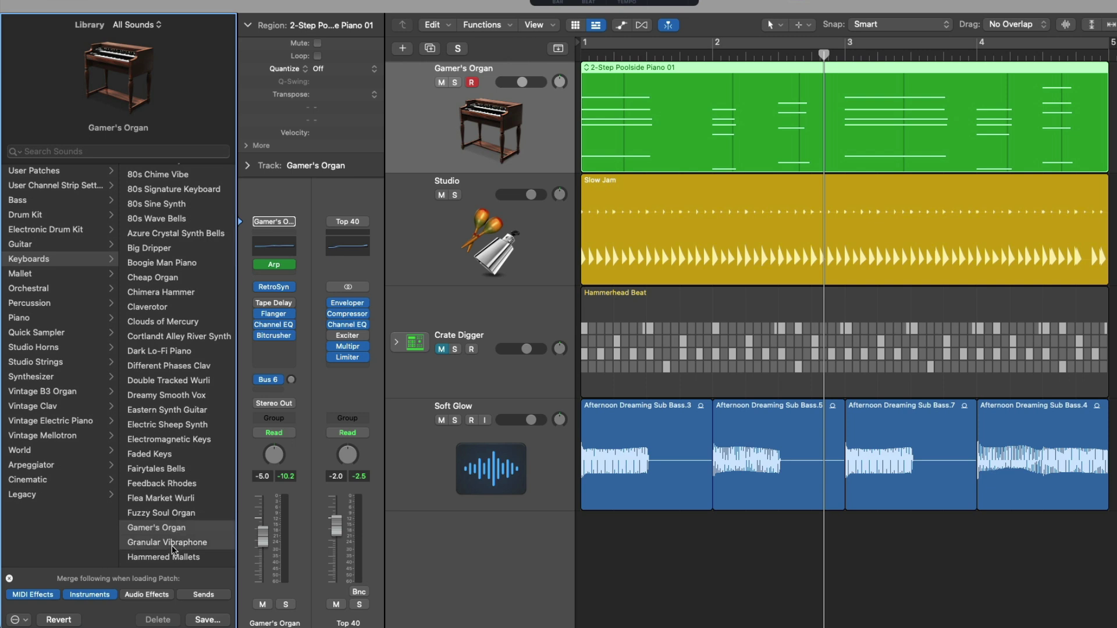
key("space")
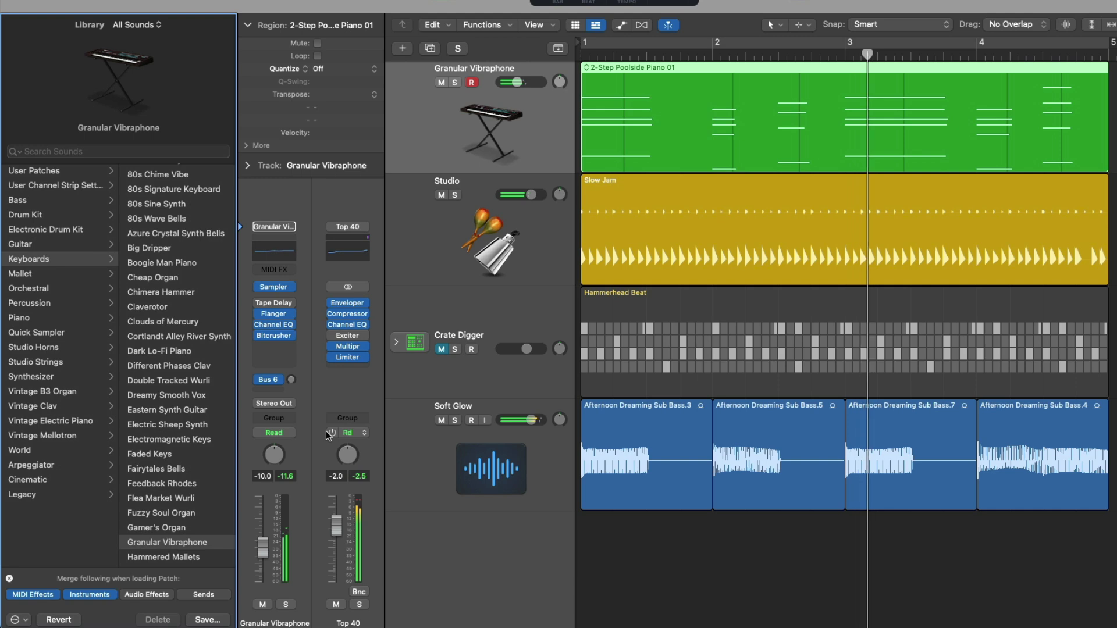
key("space")
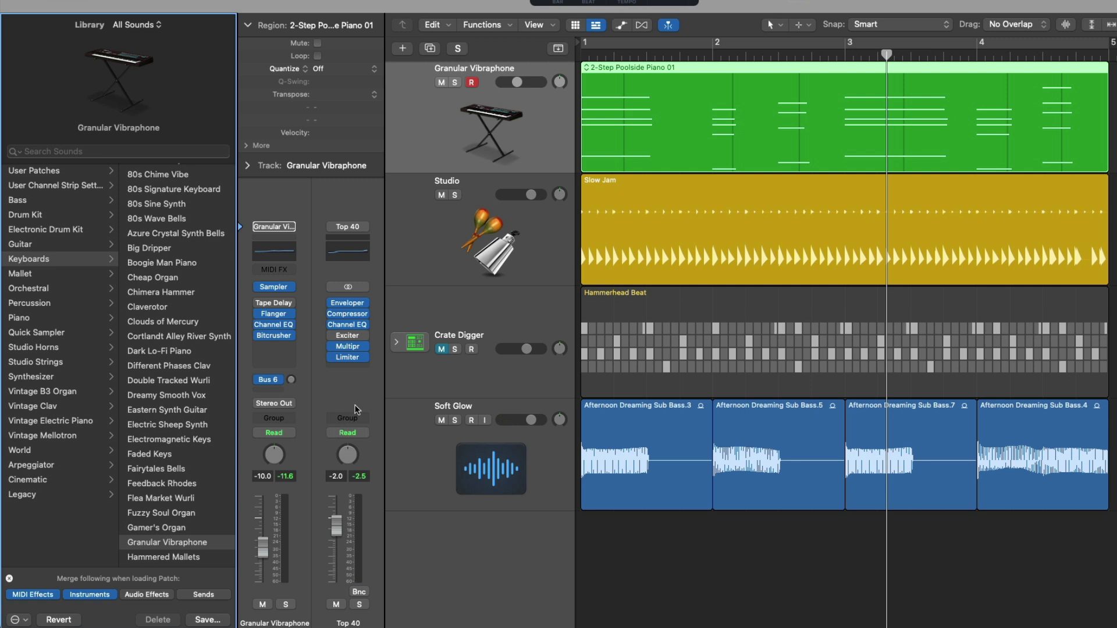
Set Bitcrusher to 8x downsampling, 23% mix and 2.5 dB drive while the track plays soloed.
left_click(274, 335)
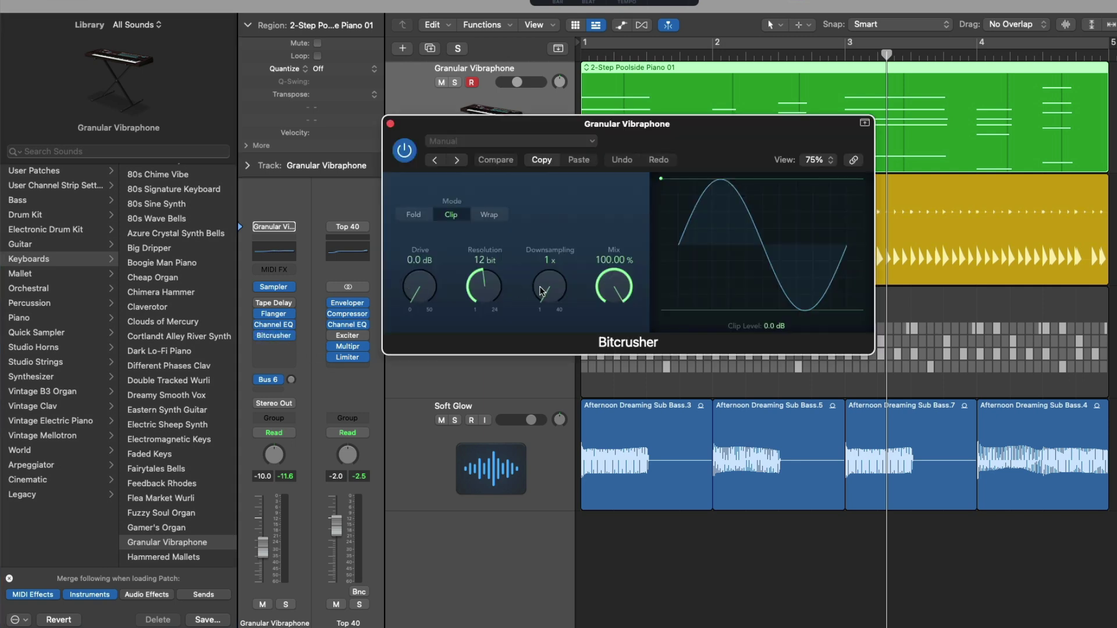
left_click_drag(541, 291, 541, 256)
left_click(456, 82)
key("space")
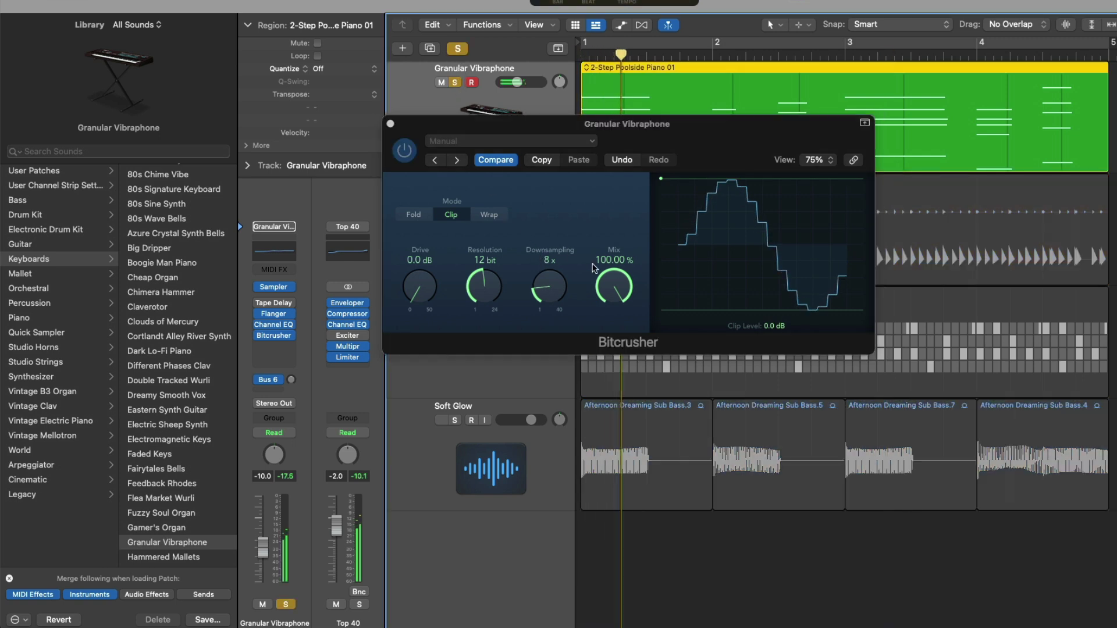
left_click_drag(619, 278, 603, 391)
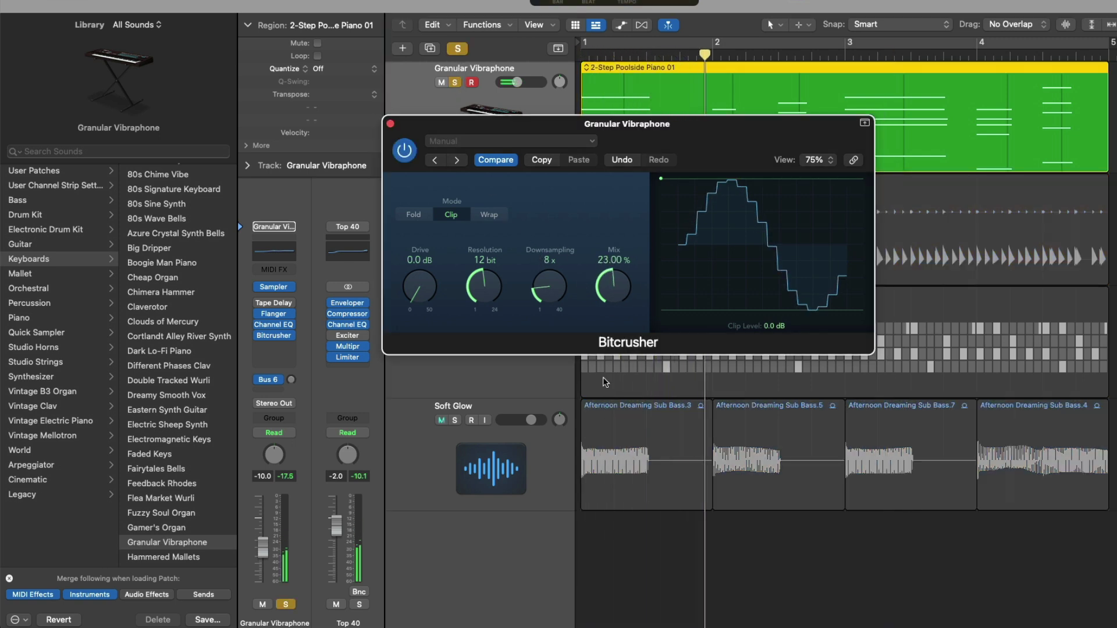
left_click_drag(420, 286, 420, 280)
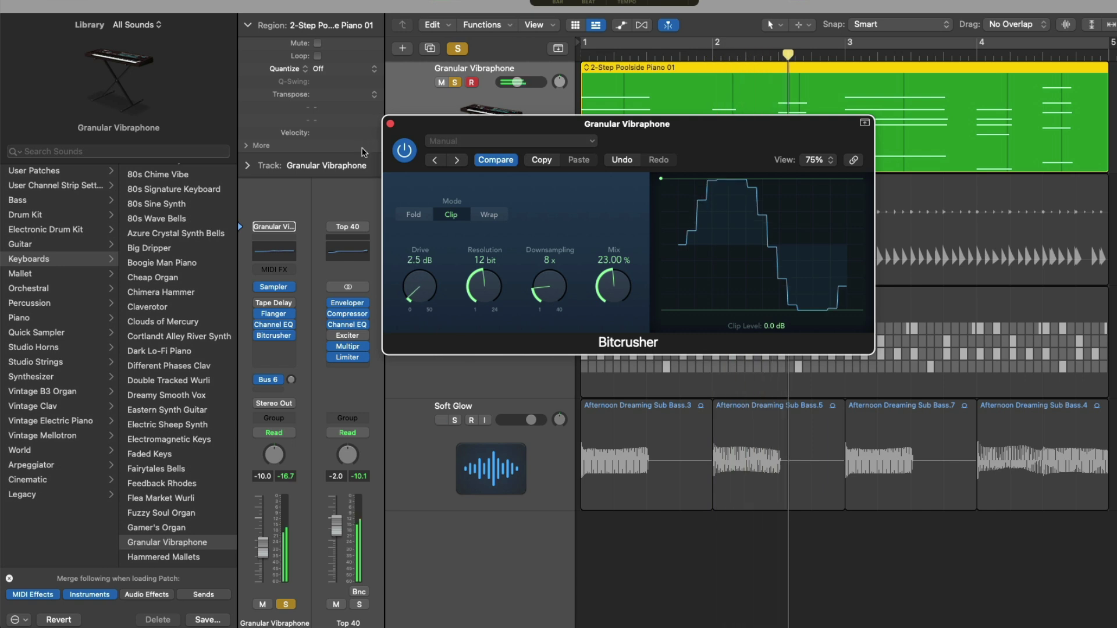
left_click(391, 125)
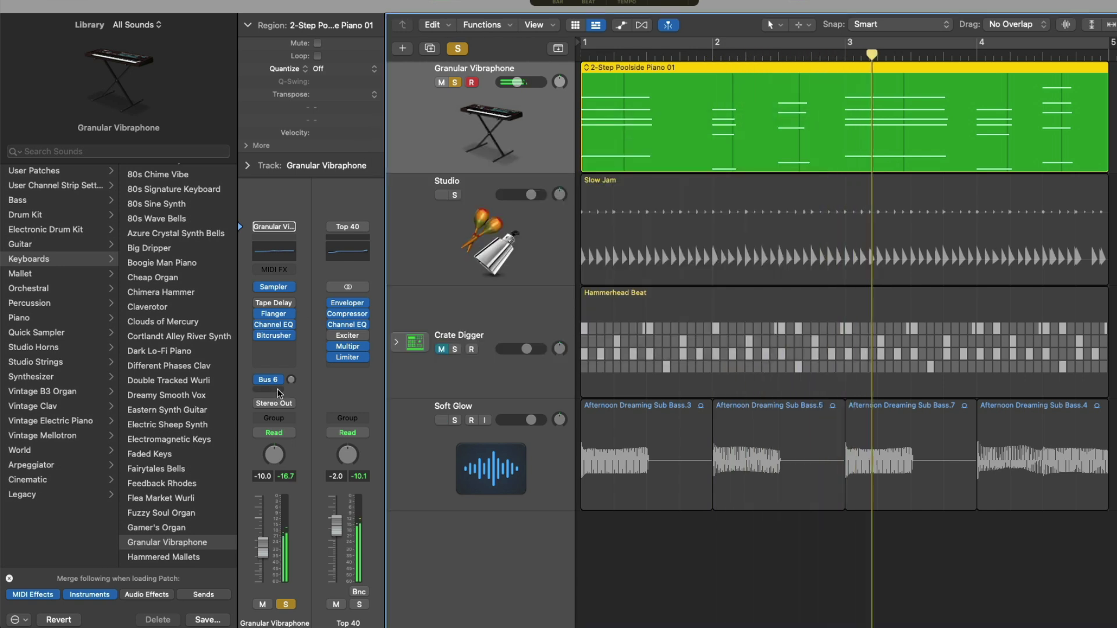
Check the Bus 6 reverb return and the Tape Delay settings, then unsolo Granular Vibraphone.
left_click(281, 382)
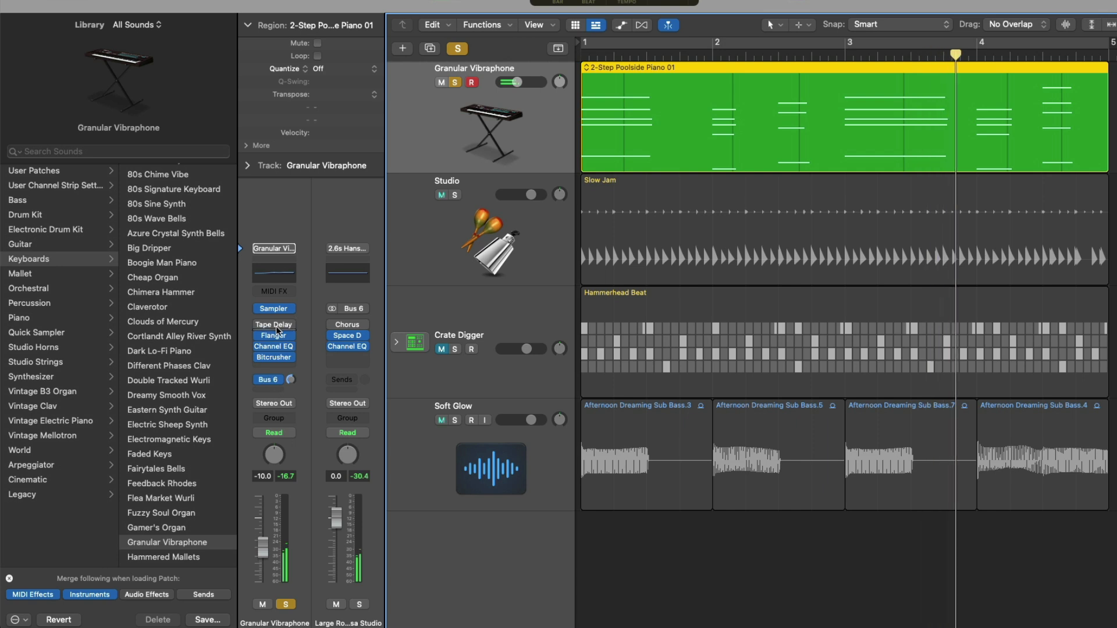
left_click(274, 325)
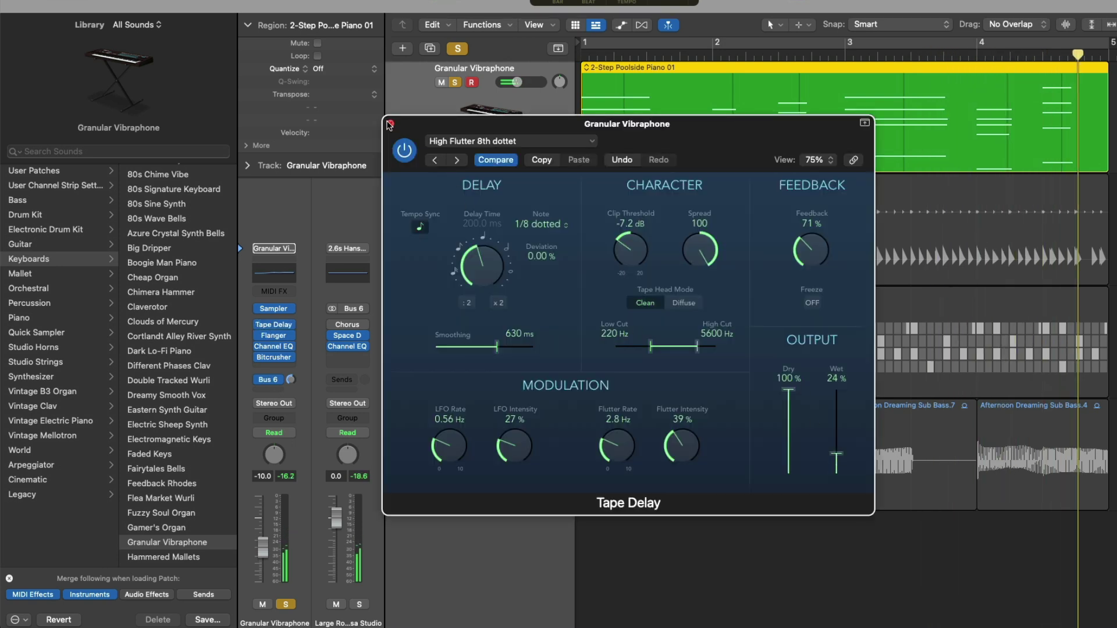
left_click(390, 123)
left_click(455, 82)
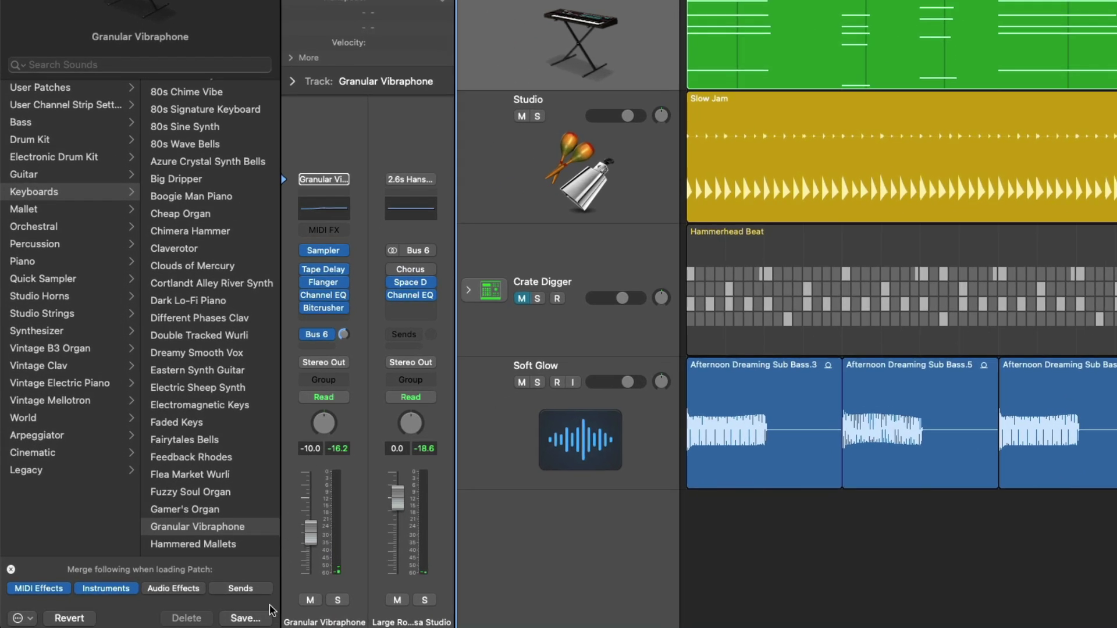
Save the keyboard sound to the Library as a user patch named 'Chr'.
left_click(256, 618)
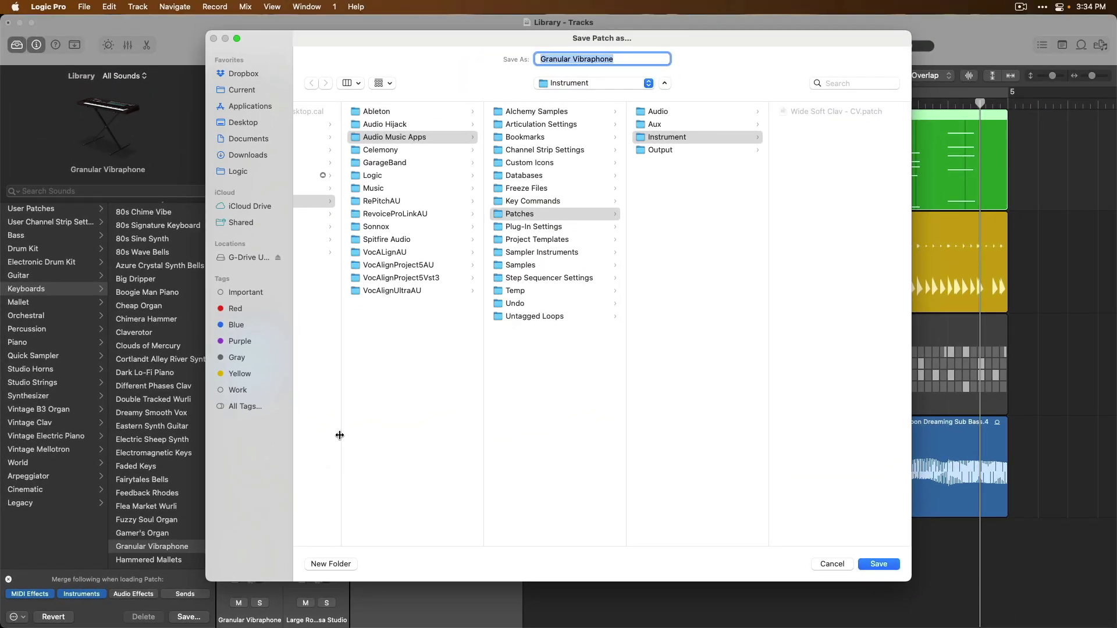
type("Chris's Favorite Key")
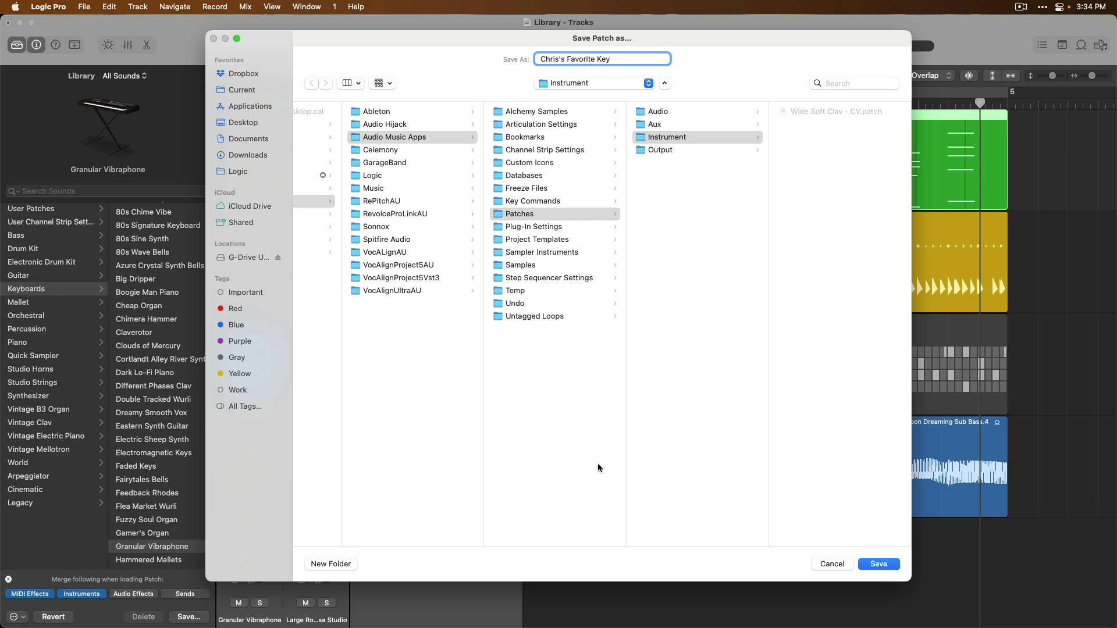
left_click(877, 564)
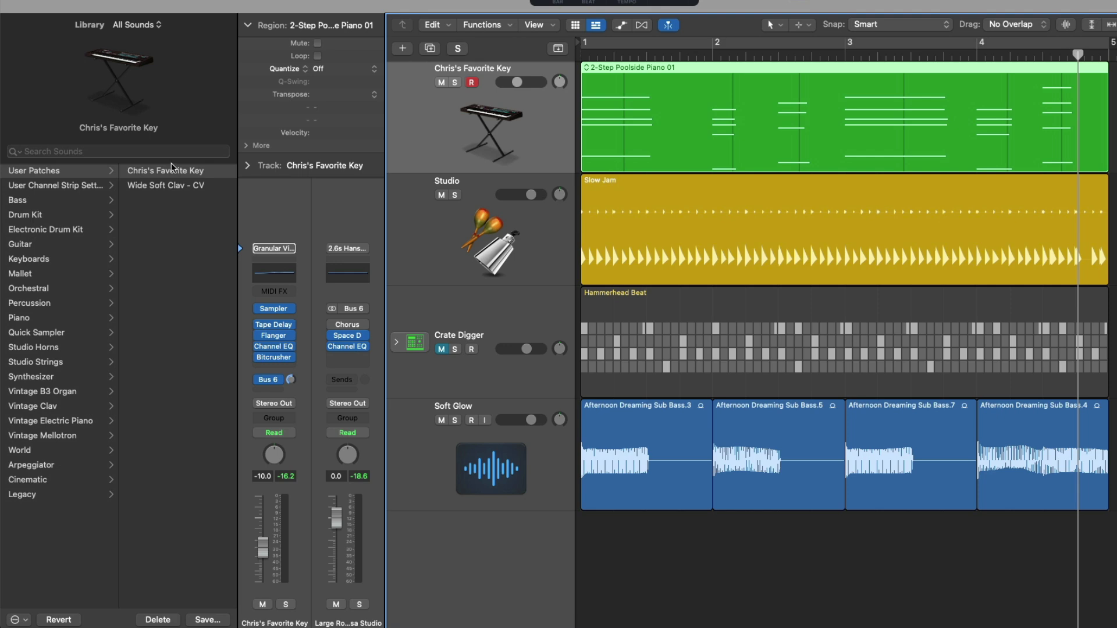
Create a new software instrument track and load the saved patch from User Patches onto it.
key("alt+super+n")
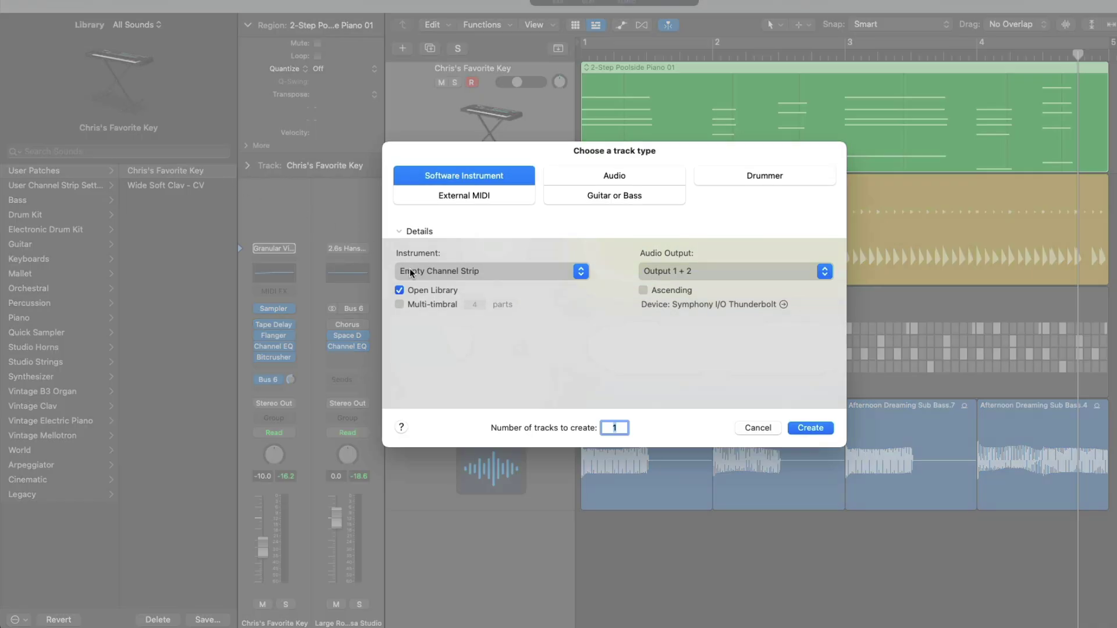
left_click(821, 431)
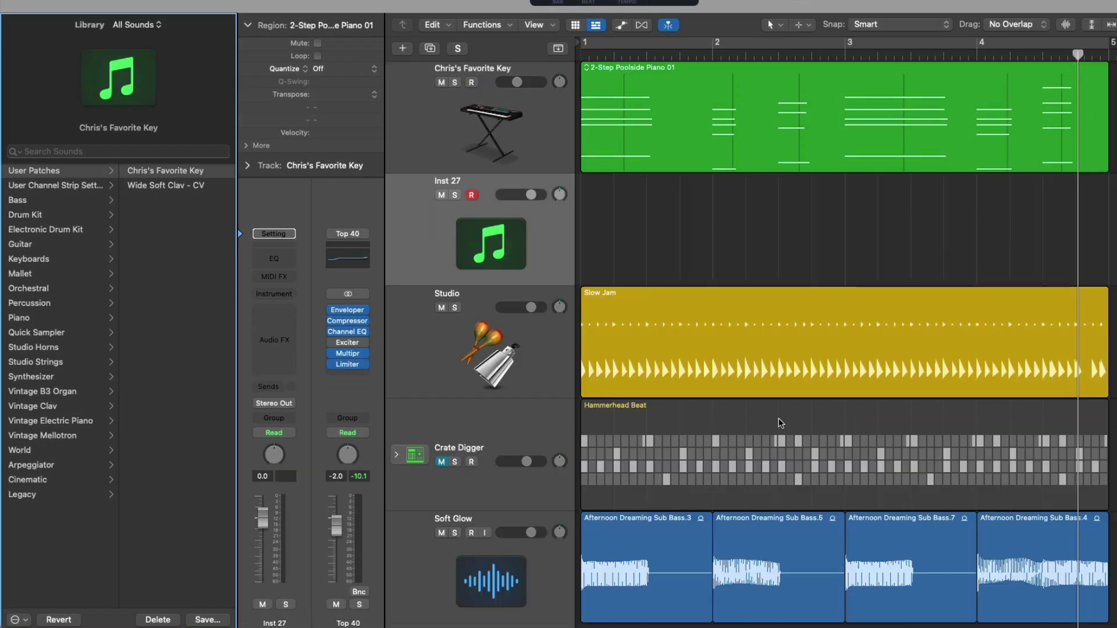
left_click(68, 173)
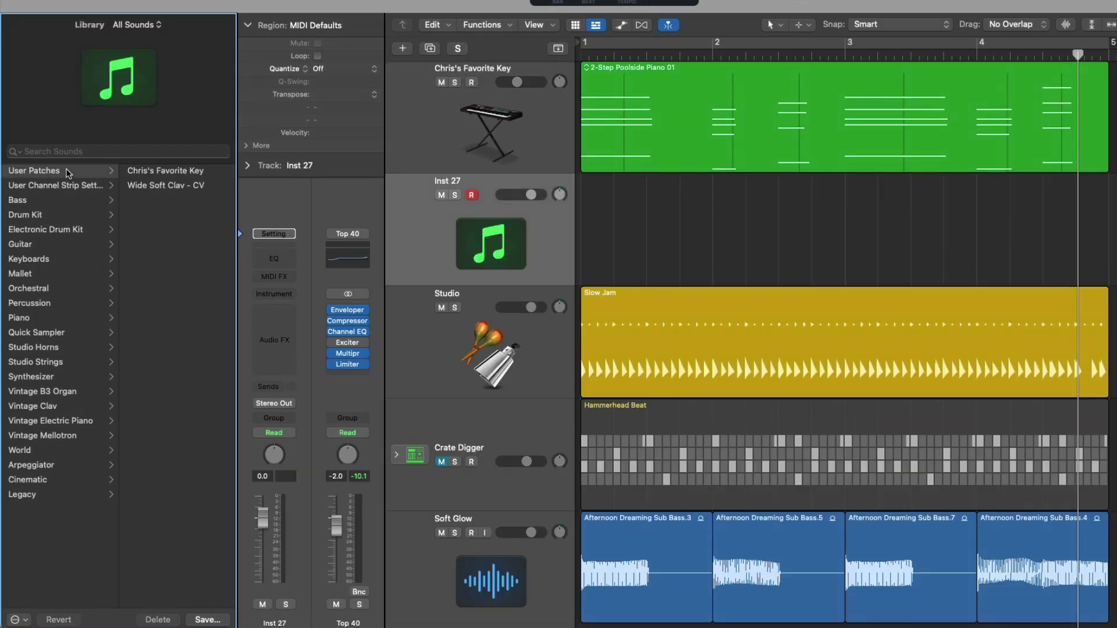
left_click(142, 171)
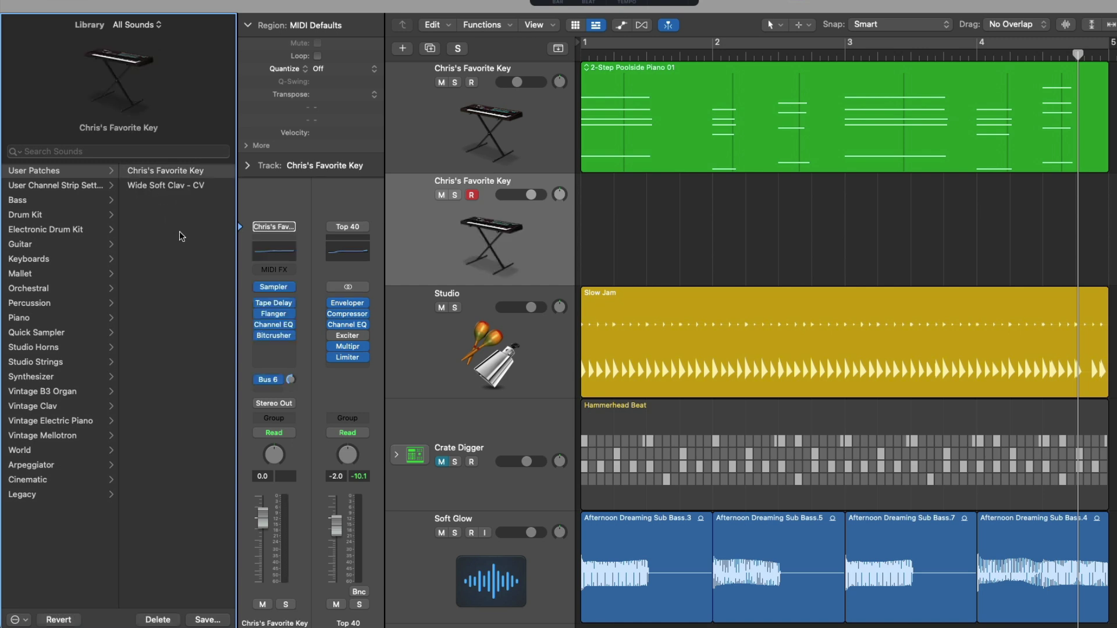
left_click(243, 336)
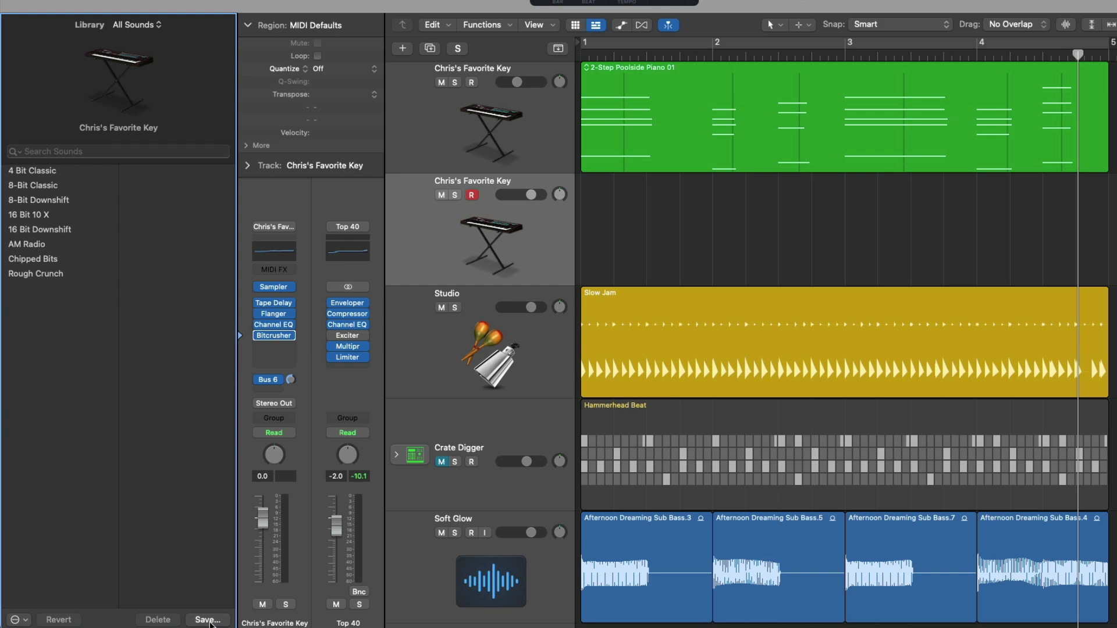
Save the current Bitcrusher settings as a new named user preset in the Library.
left_click(207, 619)
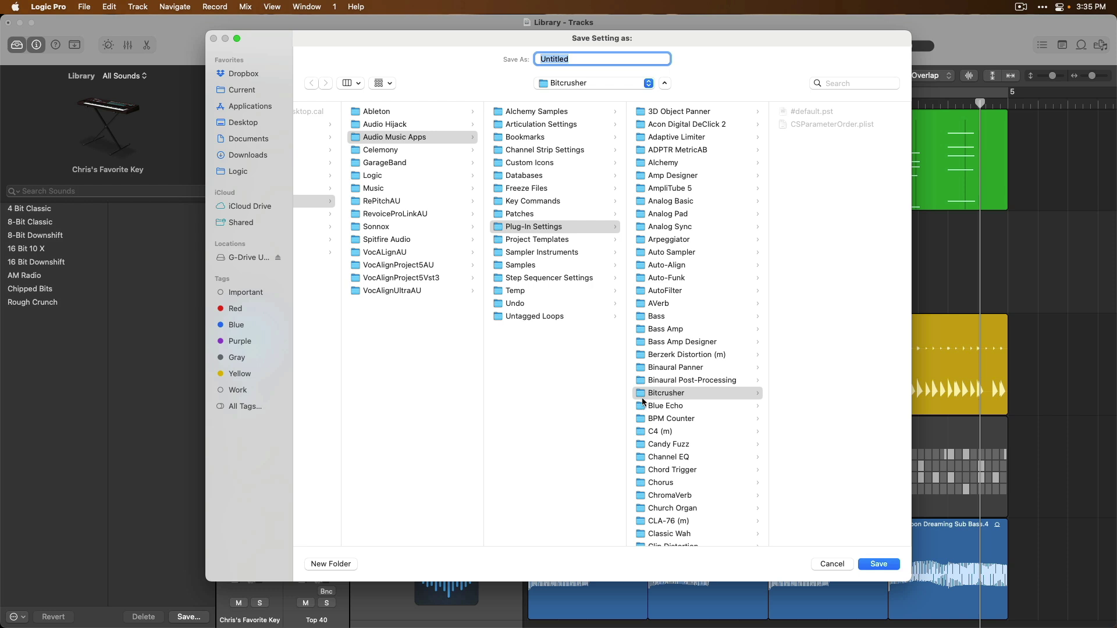
type("Chris's Favorite Bitcrusher")
key("Return")
Confirm the new preset appears in the Bitcrusher's settings list, then close the plug-in window.
scroll(620, 354, "right", 1)
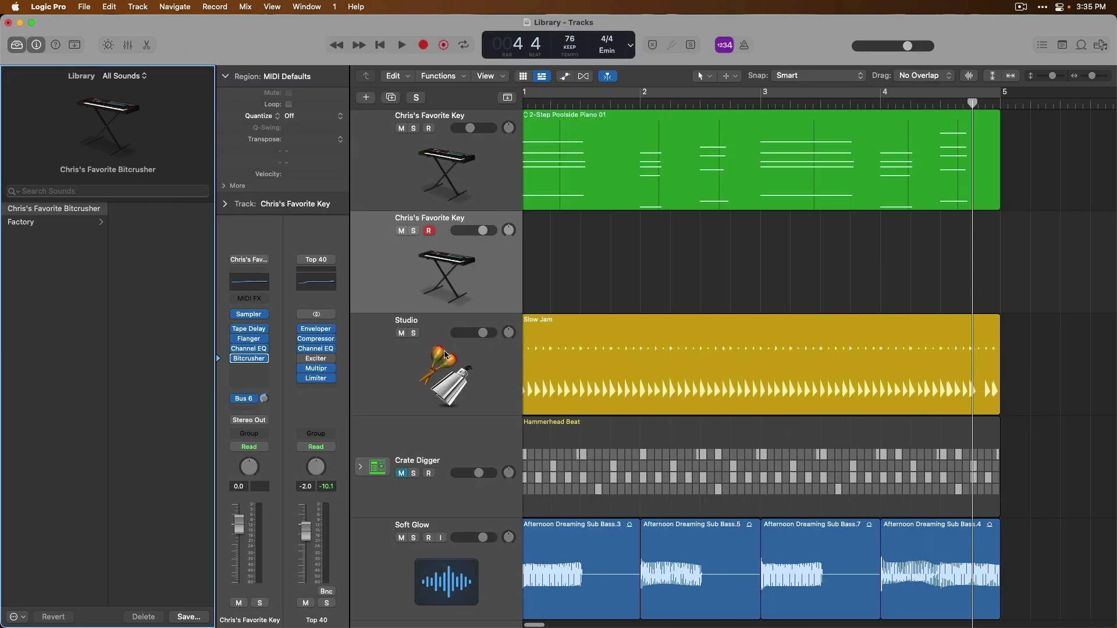
left_click(251, 360)
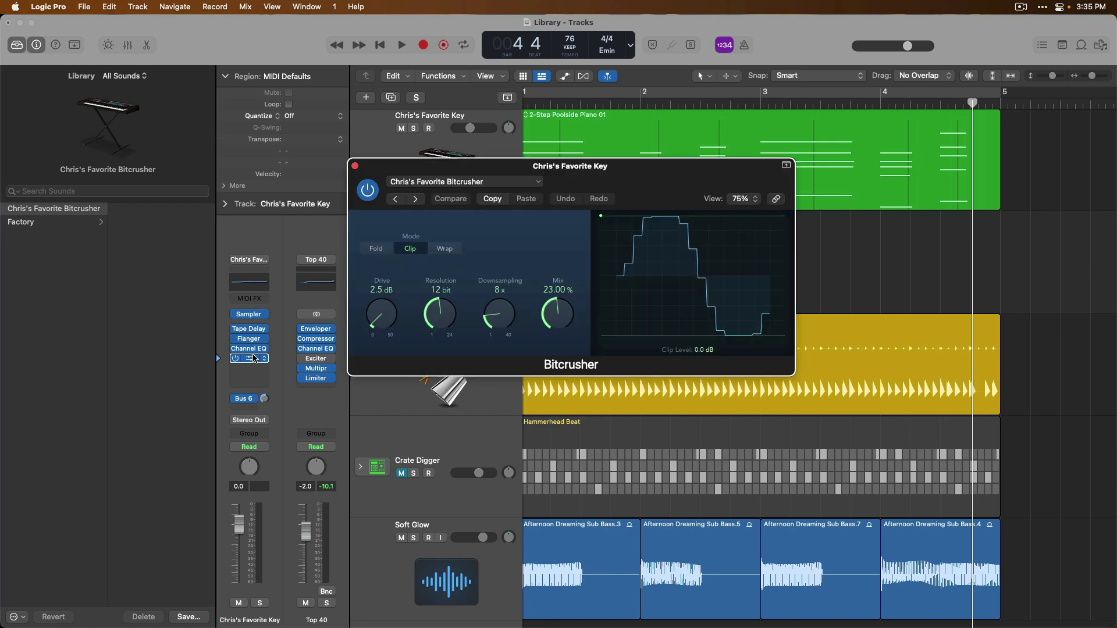
left_click(409, 185)
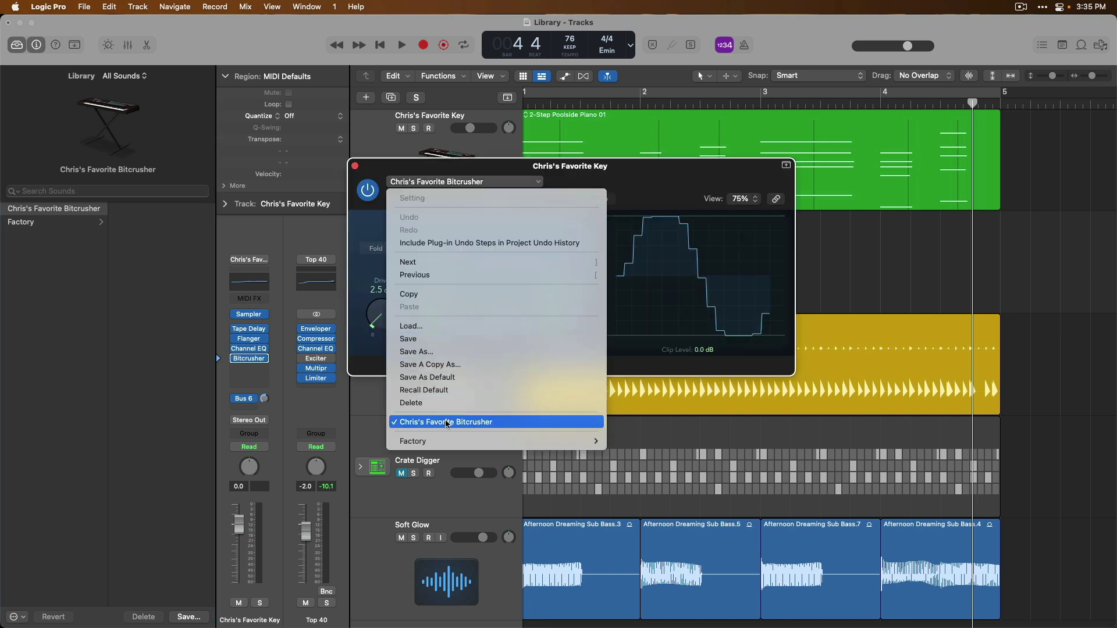
left_click(355, 167)
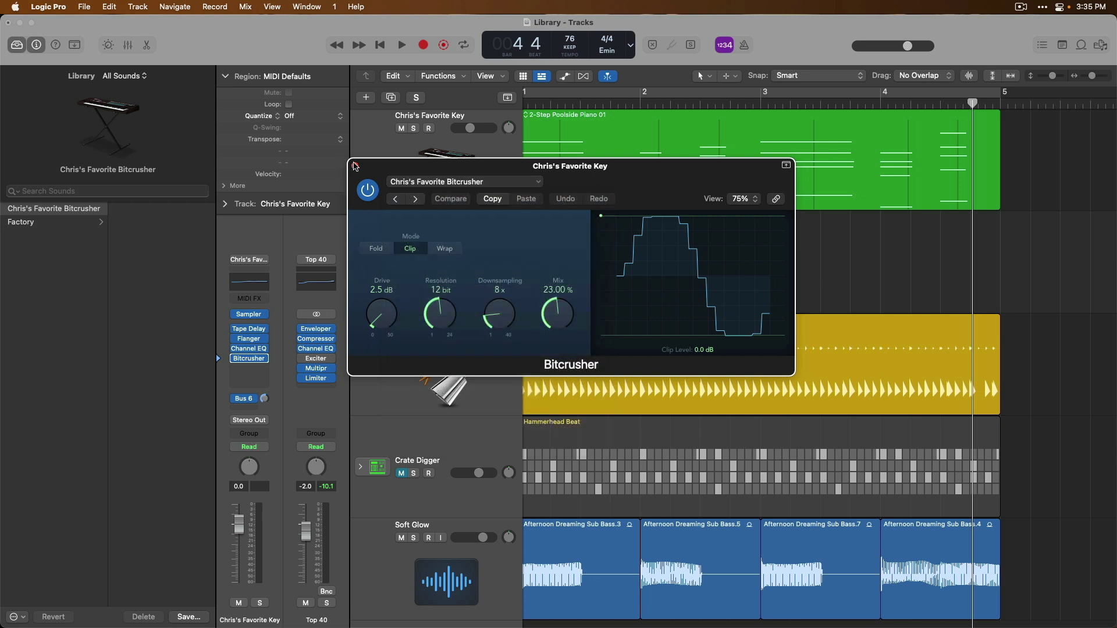
left_click(355, 167)
left_click(373, 259)
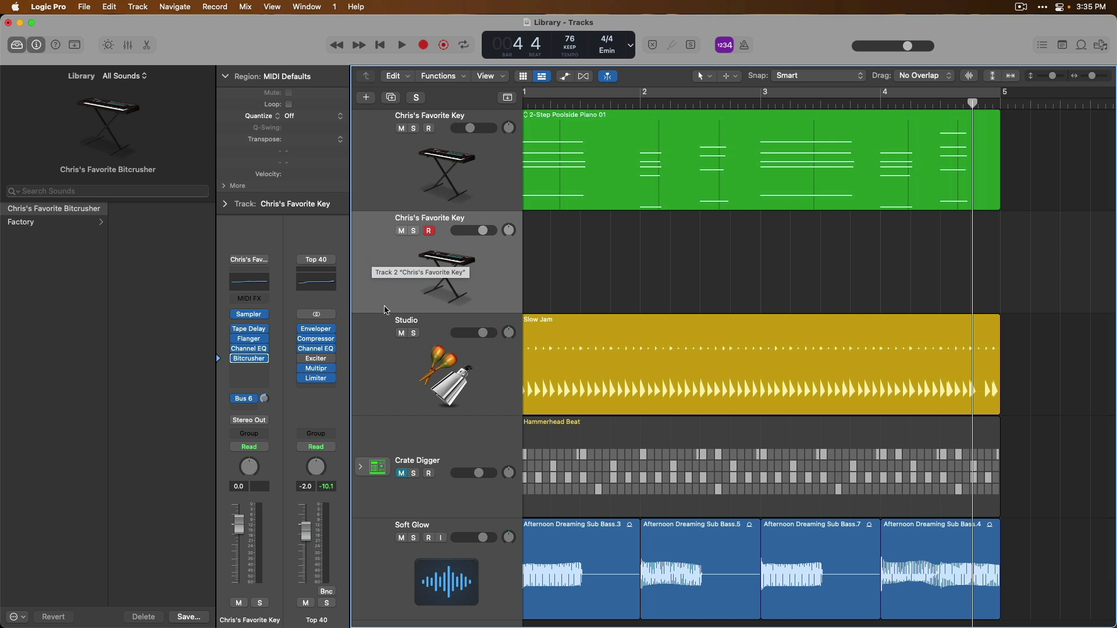
Search the Library for '808 flex' and load the 808 Flex kit onto the Crate Digger track.
left_click(405, 433)
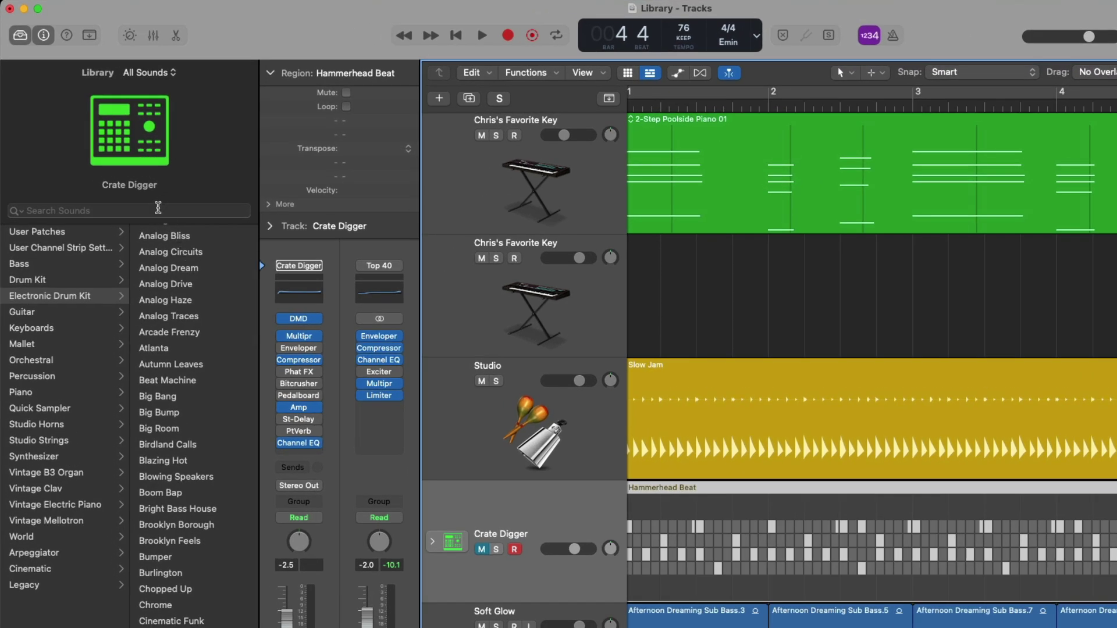
left_click(158, 209)
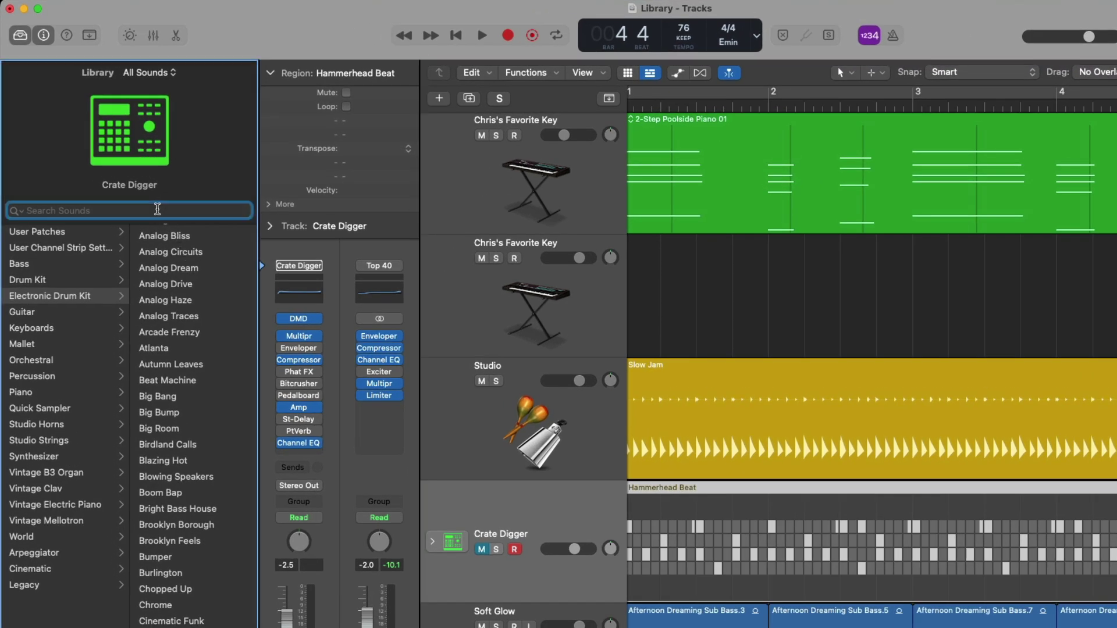
type("808 fl")
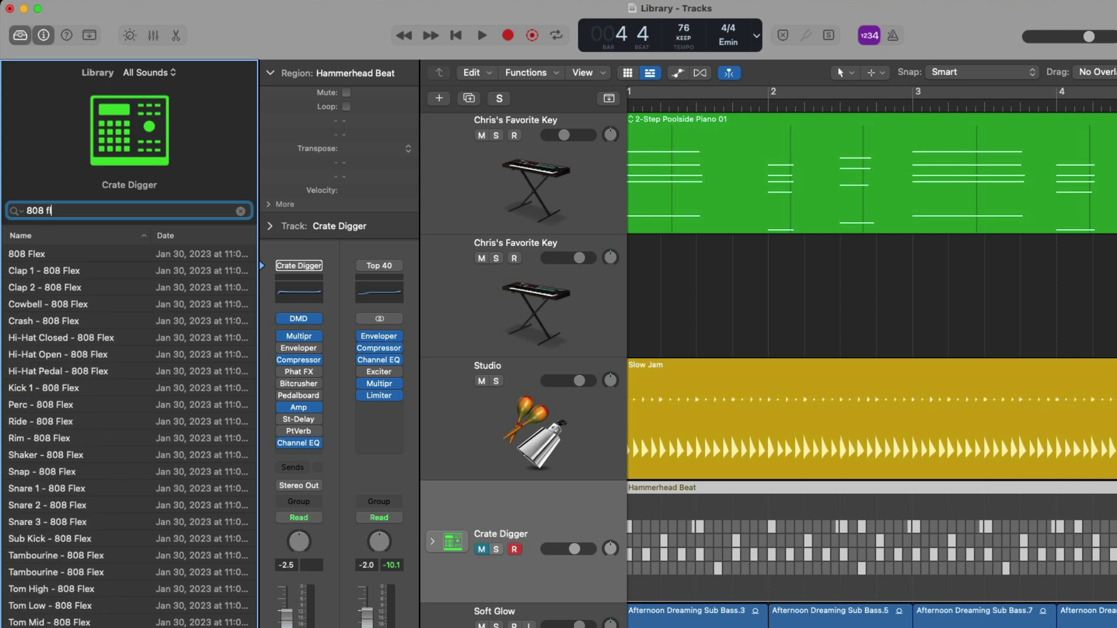
type("ex")
key("super+a")
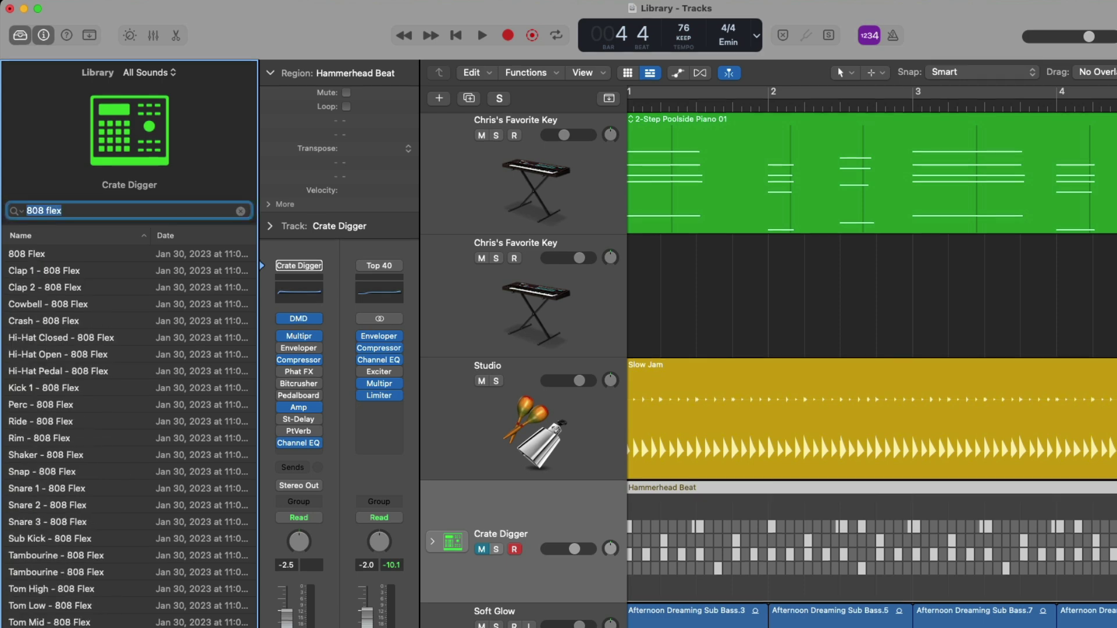
left_click(85, 256)
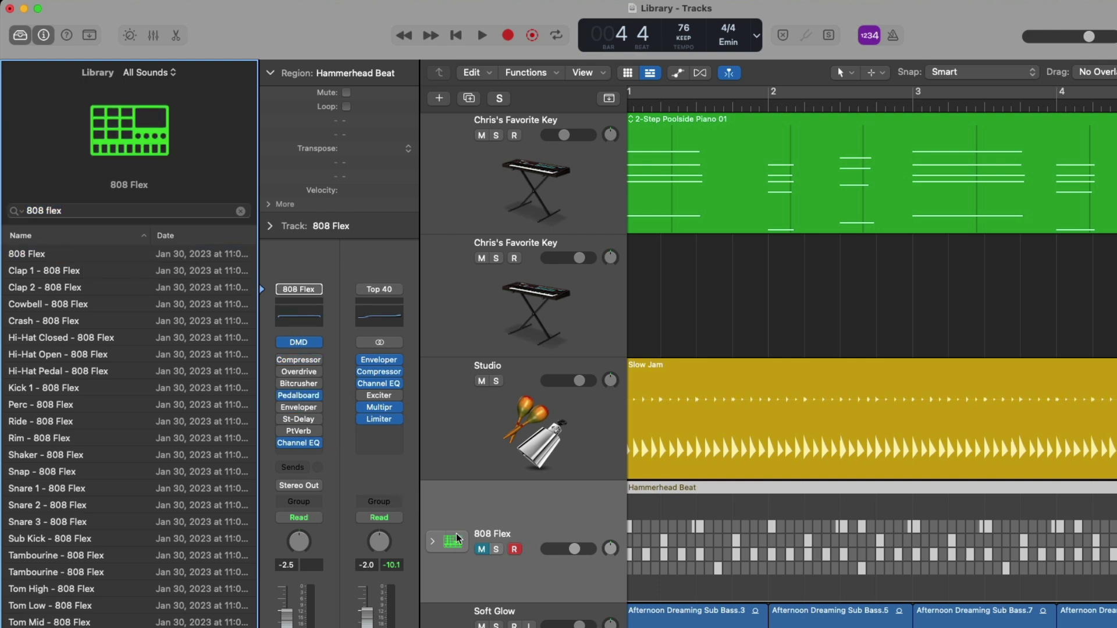
Unmute, expand into kit pieces, and solo the 808 Flex track, then play and stop.
left_click(480, 550)
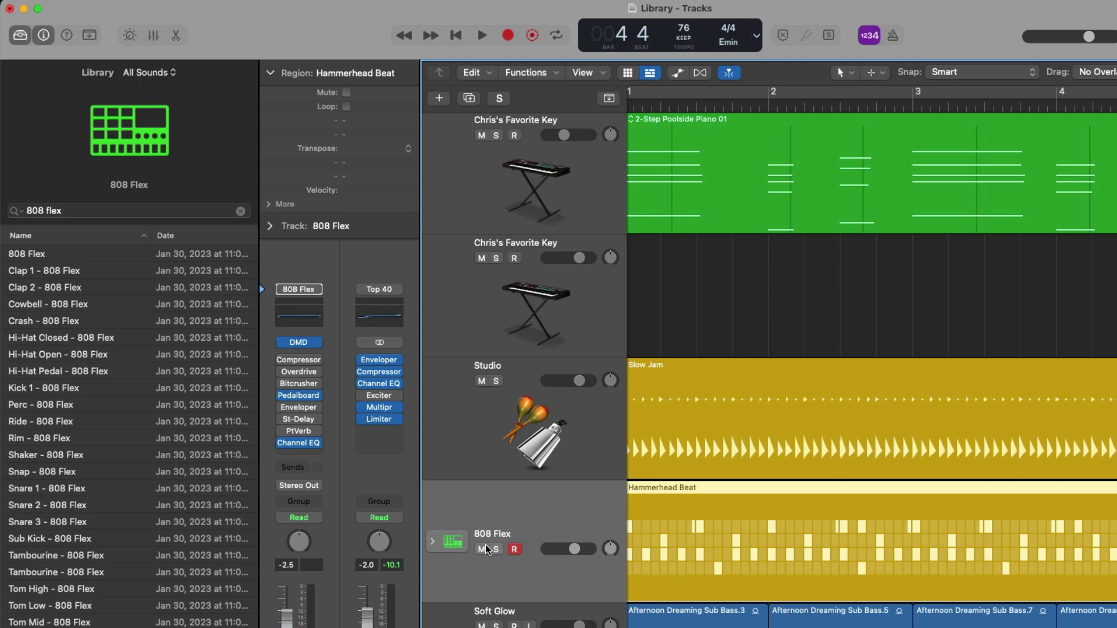
left_click(433, 541)
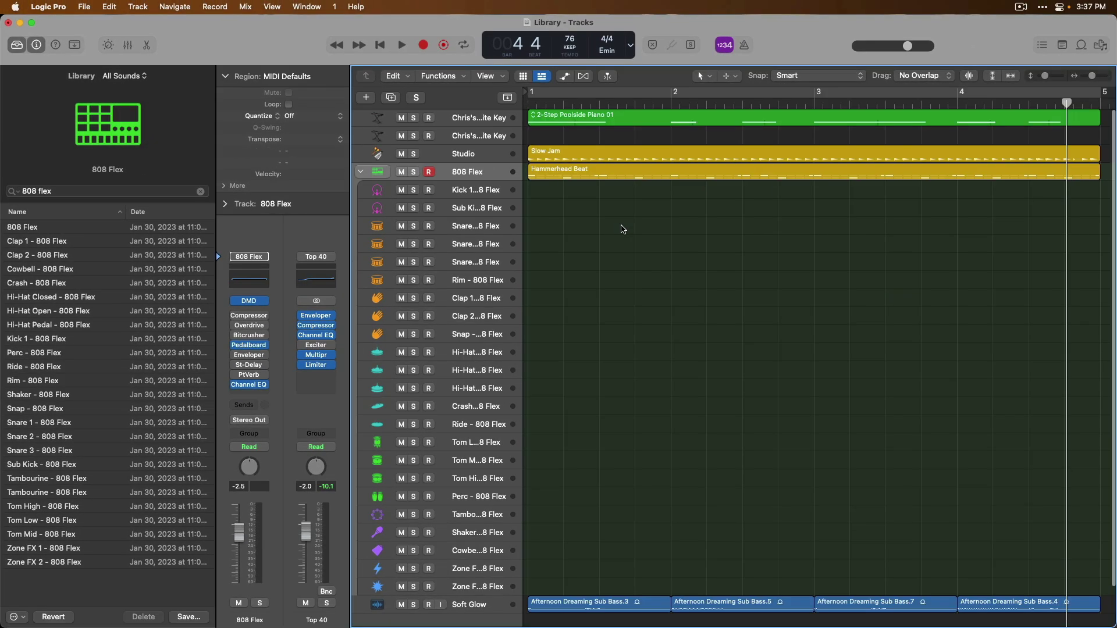
left_click(420, 174)
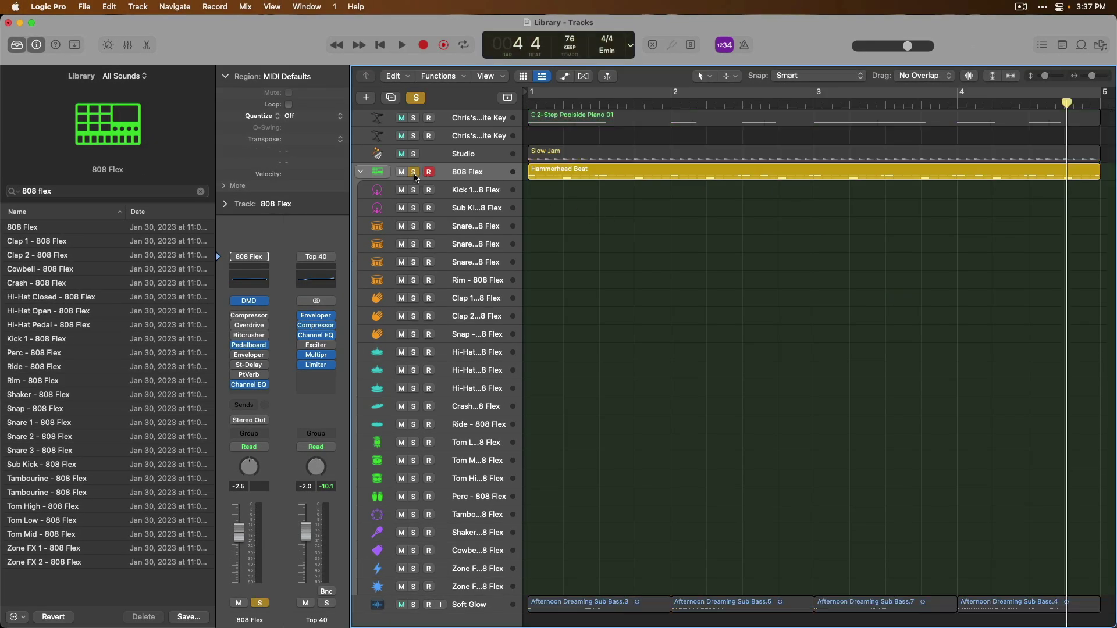
key("Return")
key("space")
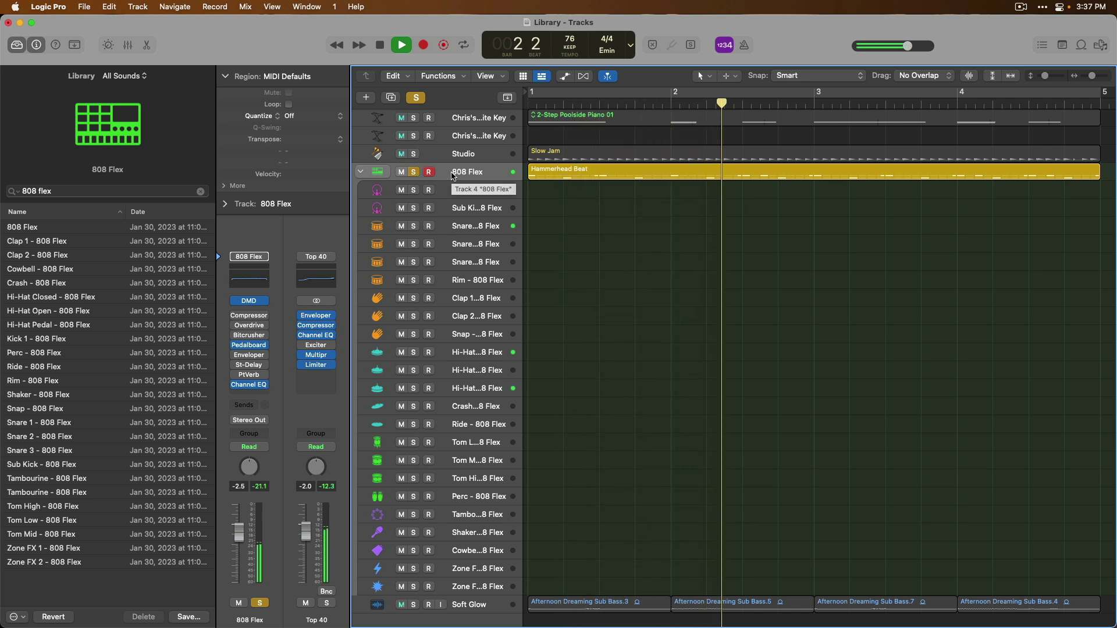
key("space")
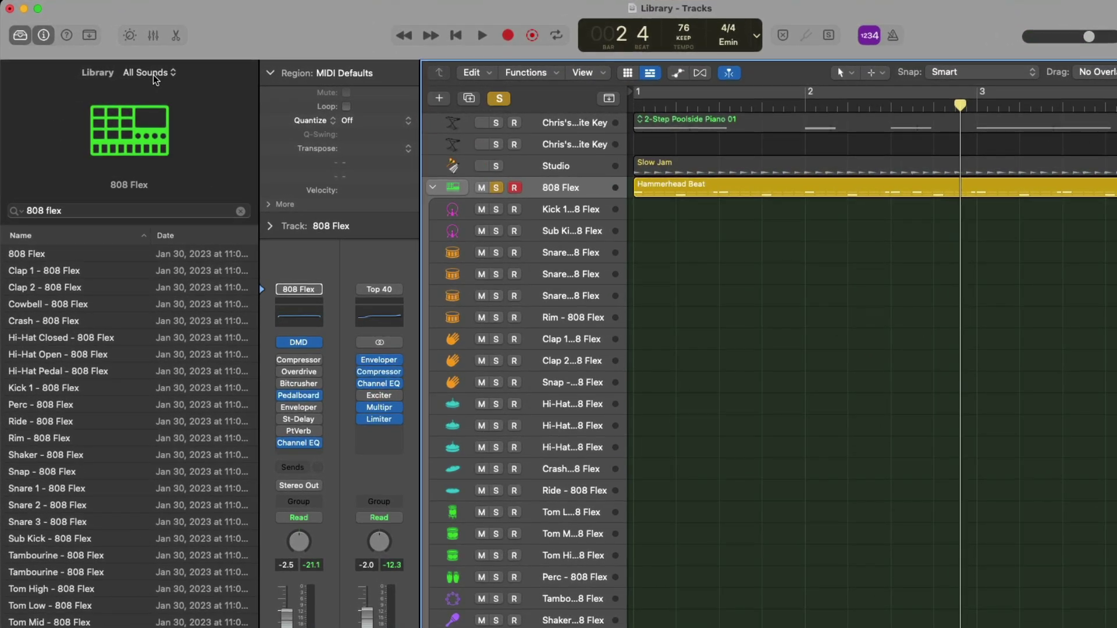
Filter the Library to the Oak Felder pack and browse its categories to Electronic Drum Kit.
left_click(152, 73)
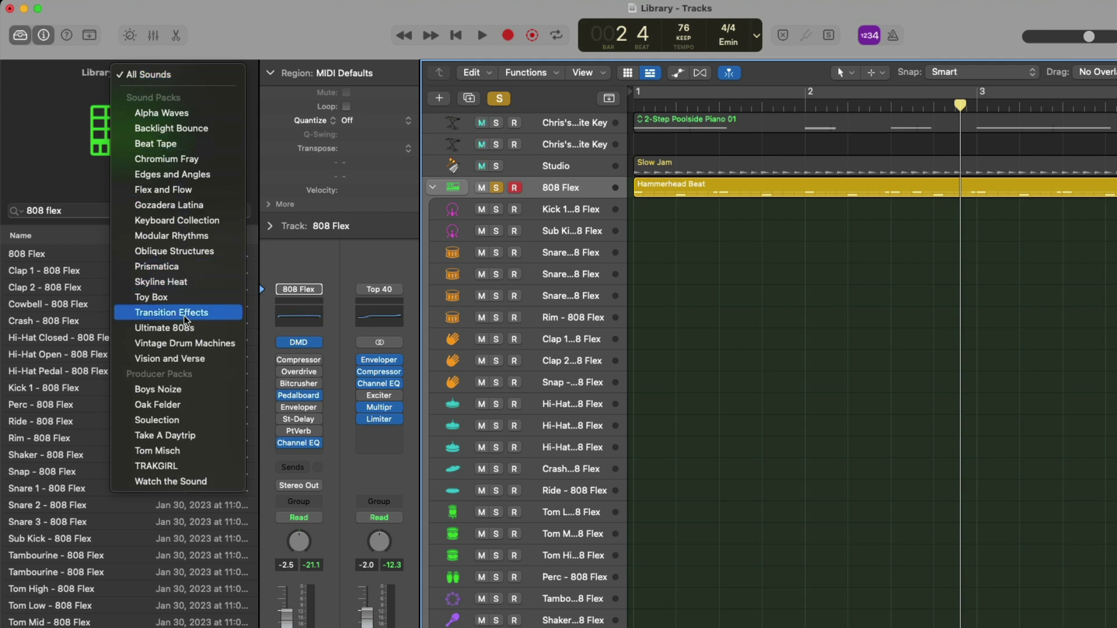
left_click(185, 405)
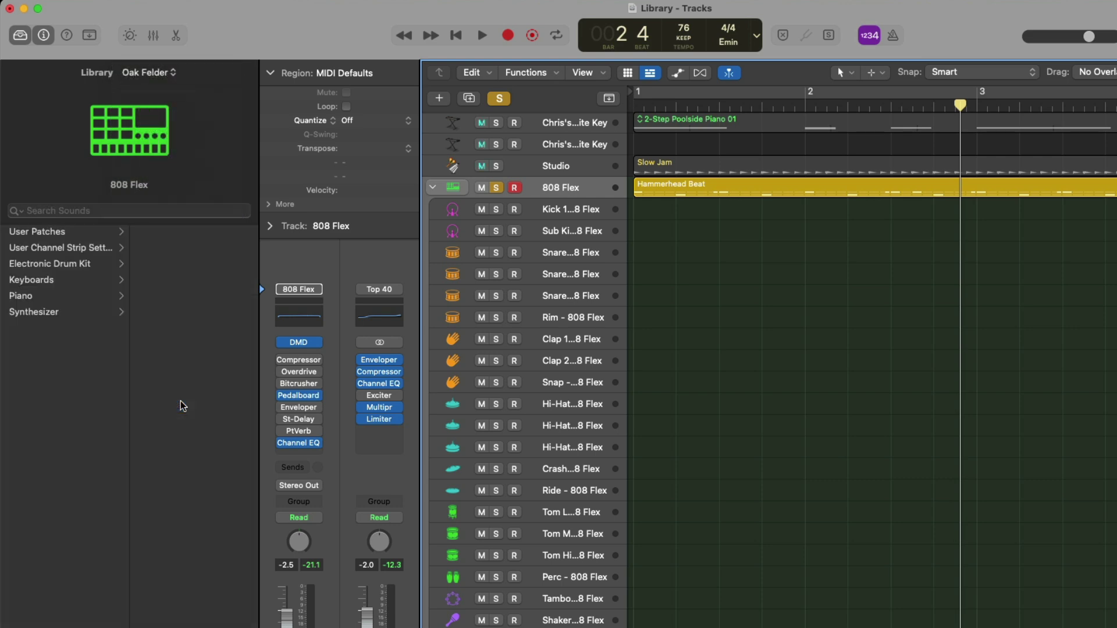
left_click(87, 314)
left_click(80, 296)
left_click(82, 280)
left_click(82, 263)
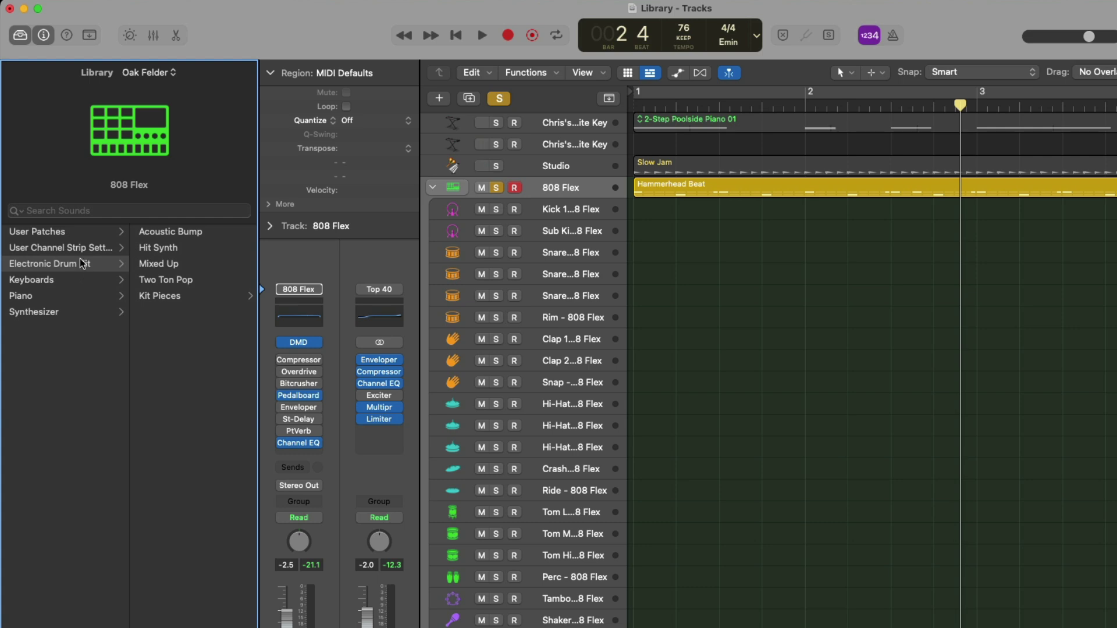